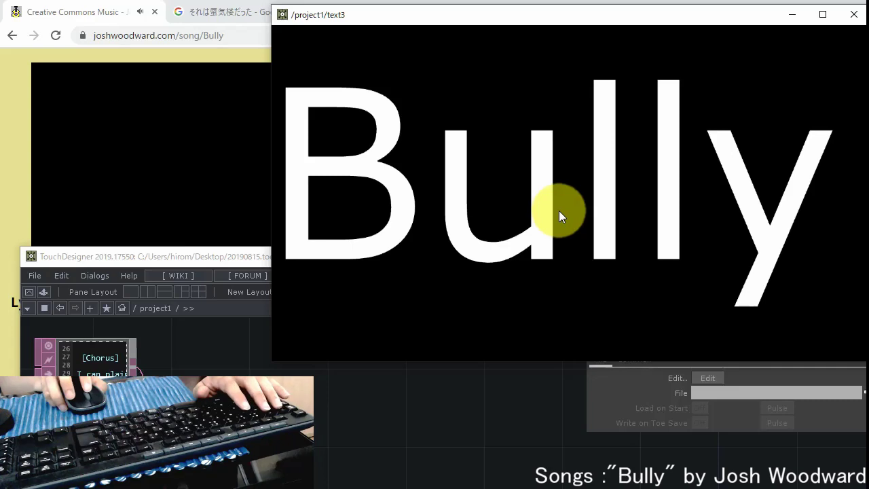
- Advance the lyrics word by word in the text3 viewer window in time with the song "Bully"
key("1")
key("1")
key("1")
key("1")
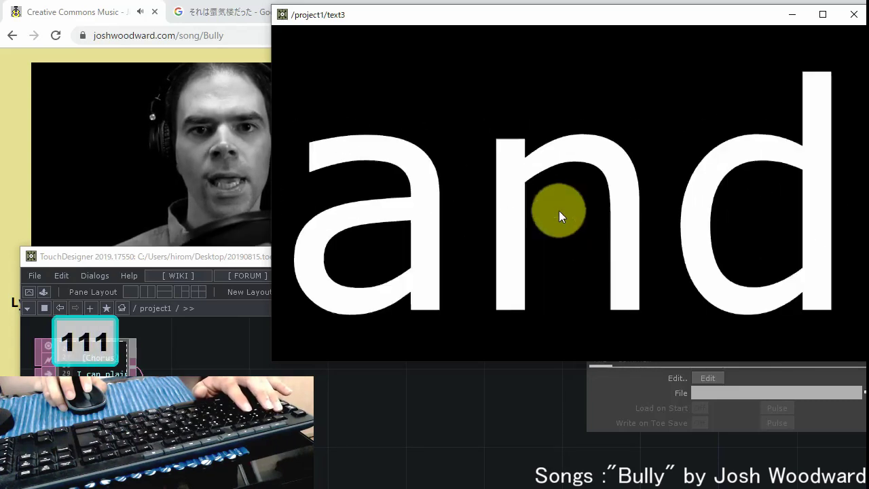
key("1")
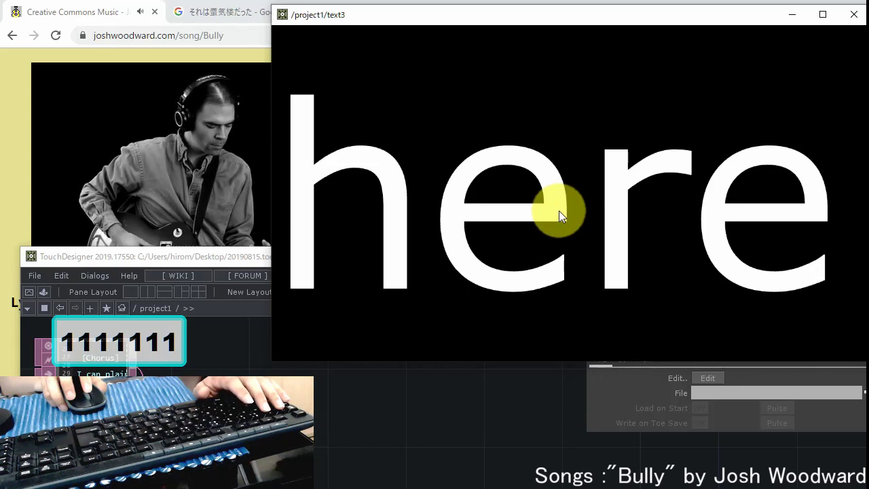
key("1")
key("1")
key("1")
key("1")
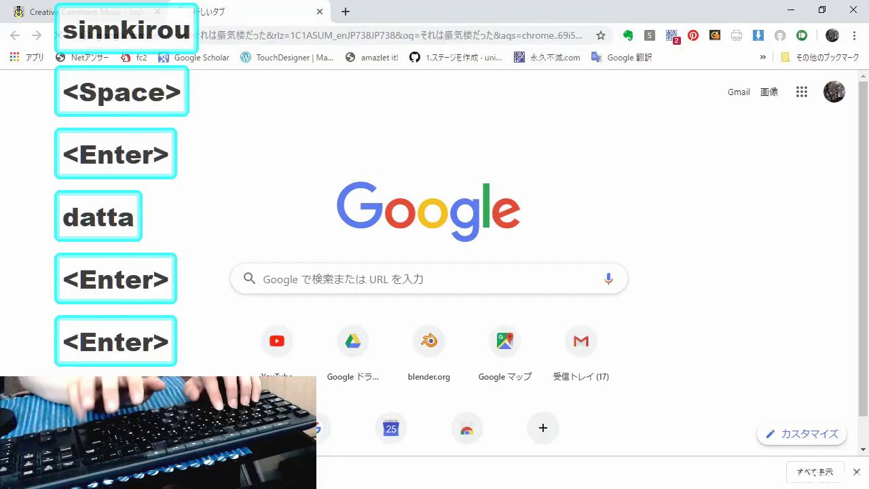
- Open the YouTube video for それは蜃気楼だった and copy the full lyrics from its description
left_click(145, 249)
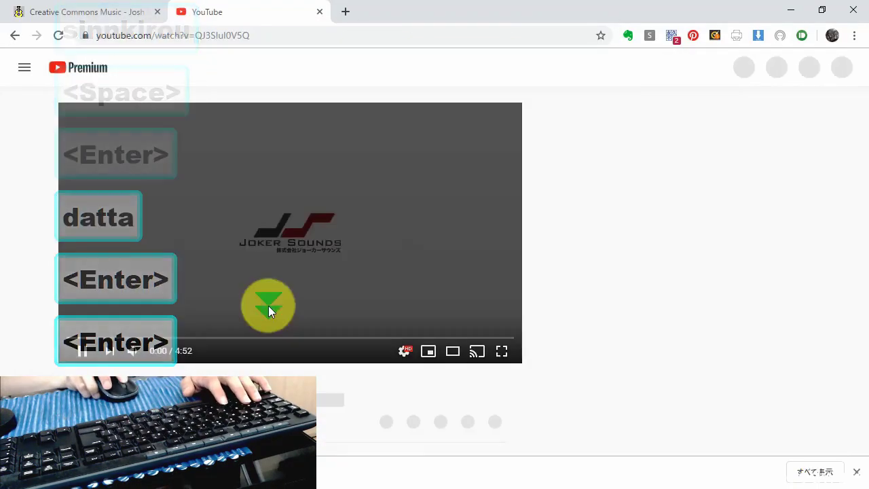
scroll(127, 285, "down", 4)
left_click(125, 281)
scroll(136, 286, "down", 3)
left_click_drag(98, 183, 222, 228)
scroll(149, 232, "down", 8)
scroll(151, 238, "down", 4)
scroll(152, 241, "up", 1)
right_click(160, 219)
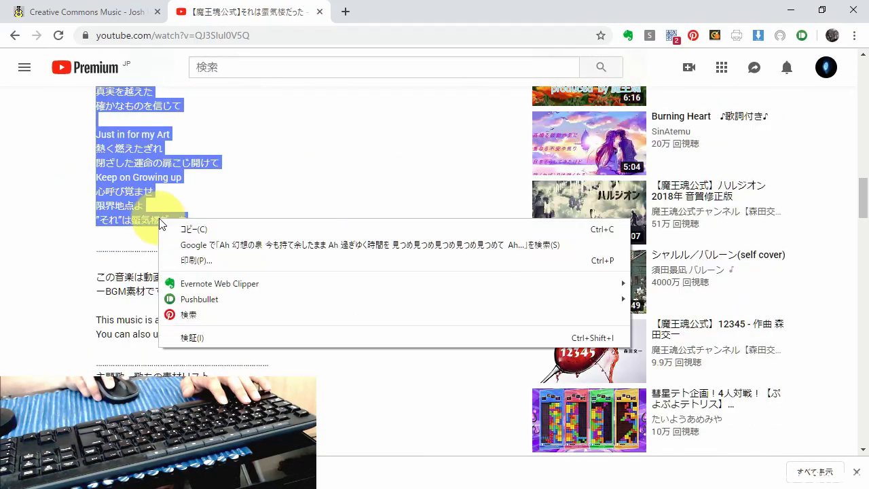
left_click(180, 229)
- Switch to TouchDesigner and replace all of the text in the text1 DAT with the copied Japanese lyrics
key("alt+Tab")
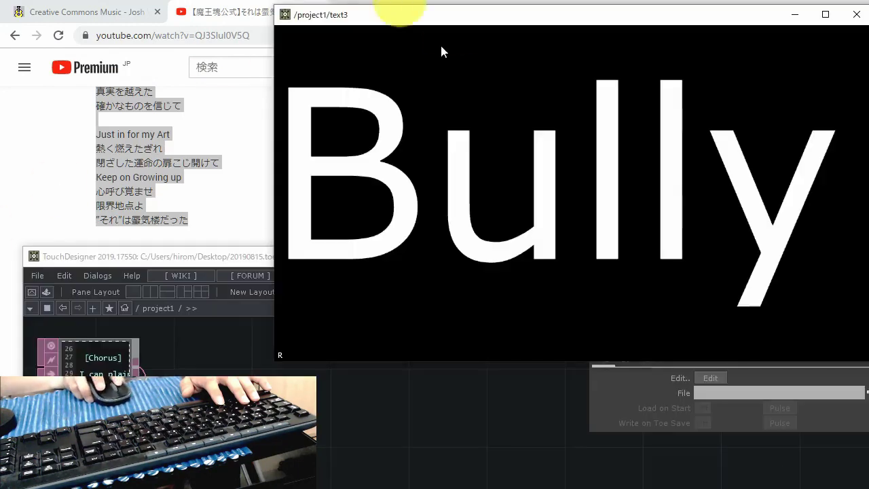
left_click_drag(456, 17, 666, 151)
left_click_drag(437, 256, 414, 81)
scroll(251, 242, "down", 2)
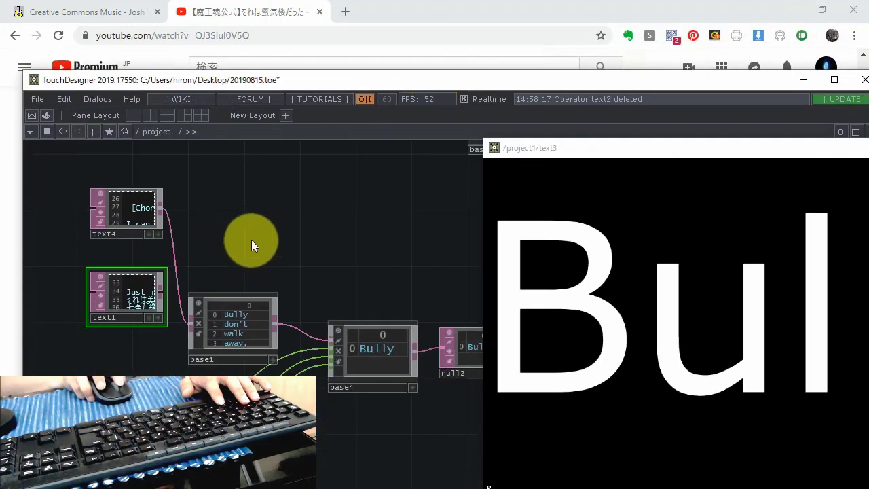
scroll(127, 300, "up", 5)
key("ctrl+a")
key("ctrl+v")
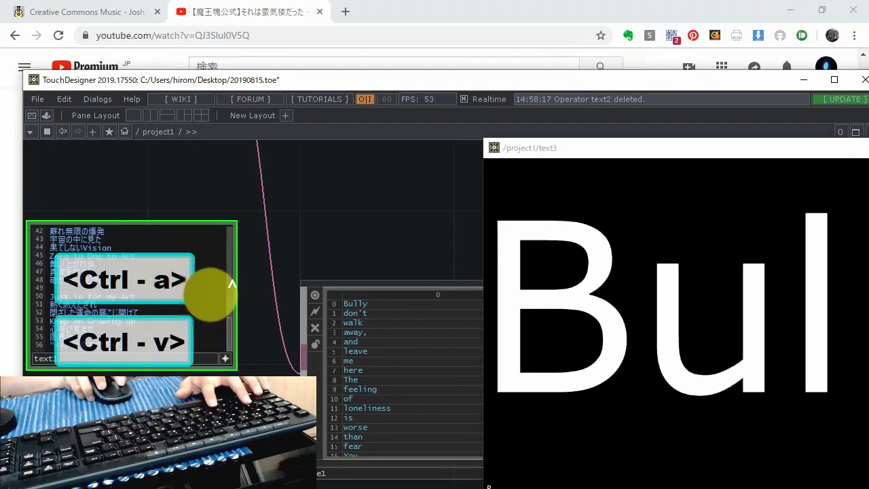
left_click(224, 360)
- Wire text1 into base1 in place of text4 and move the text3 viewer window fully into view
scroll(199, 343, "down", 2)
left_click_drag(205, 306, 258, 366)
left_click_drag(343, 288, 301, 264)
left_click_drag(555, 148, 286, 48)
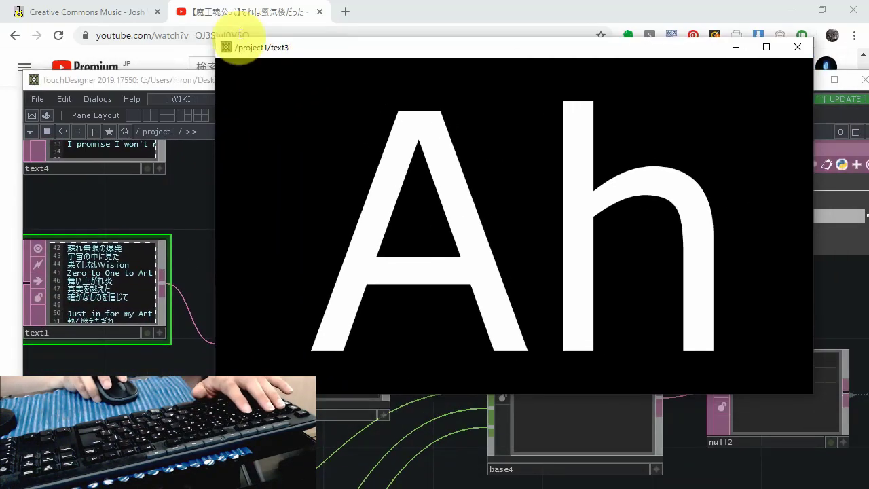
- Start playing the それは蜃気楼だった video in the browser, then return to the text3 viewer window and shift it aside
left_click(233, 10)
scroll(223, 241, "up", 8)
left_click(76, 351)
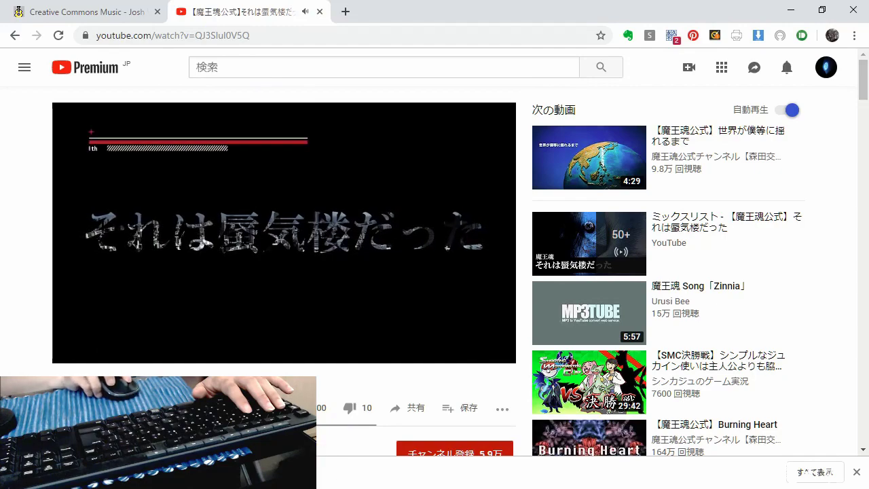
key("alt+Tab")
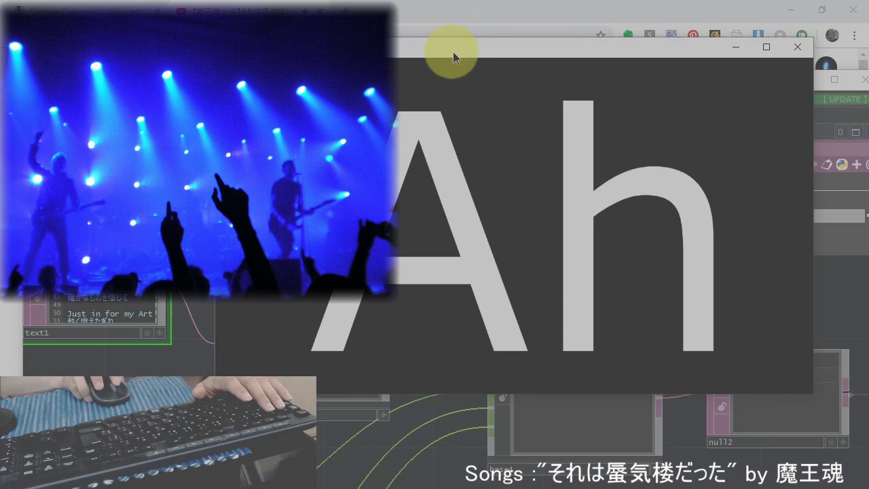
left_click_drag(453, 53, 527, 49)
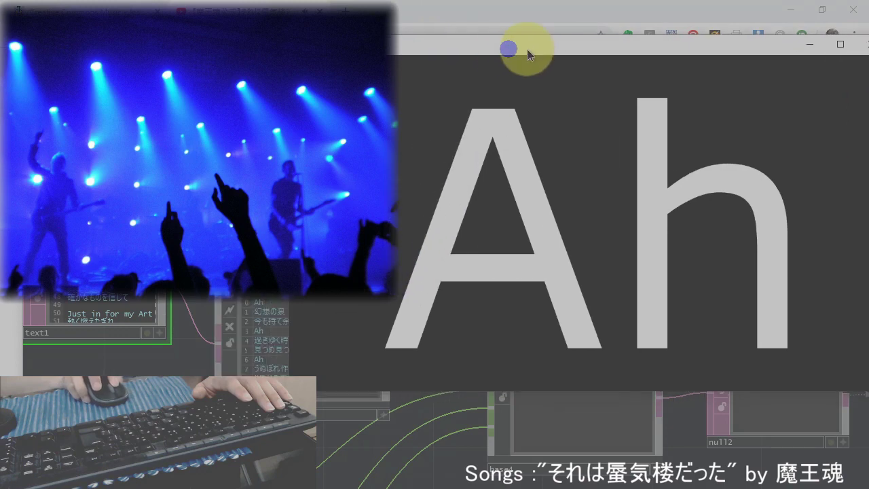
- Advance the Japanese lyrics line by line in the text3 viewer window in time with the song
key("1")
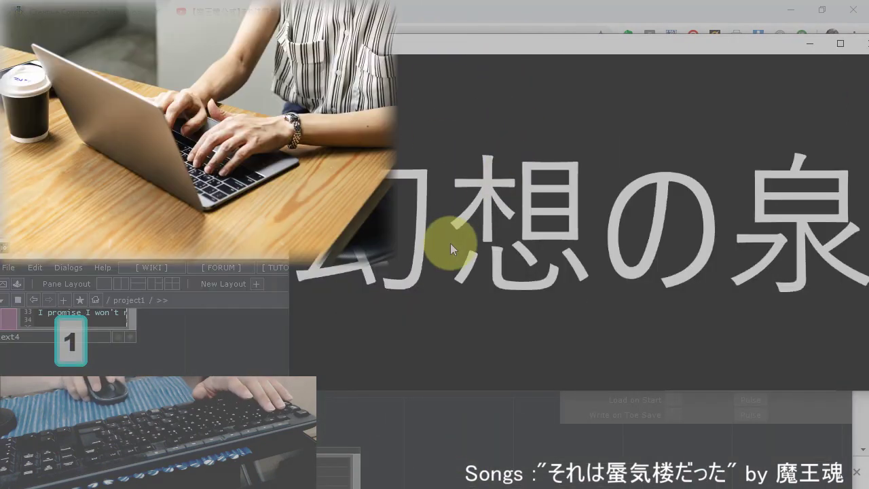
key("1")
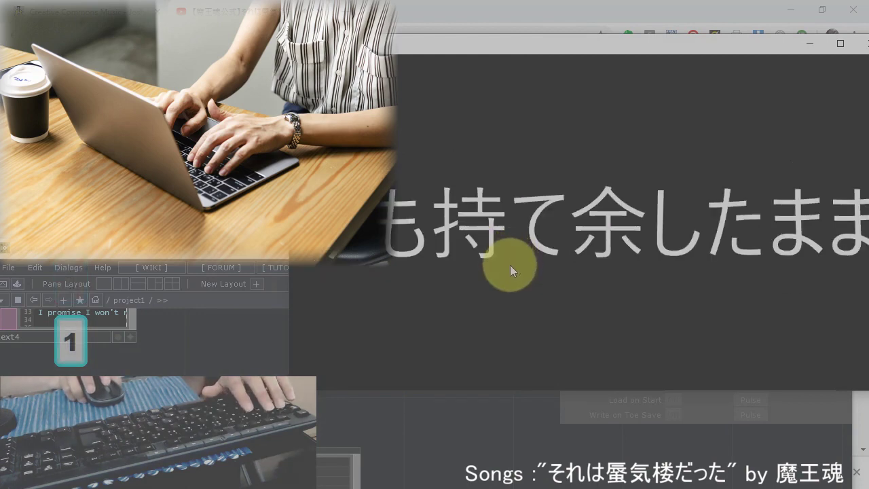
left_click_drag(578, 51, 529, 52)
key("1")
key("1")
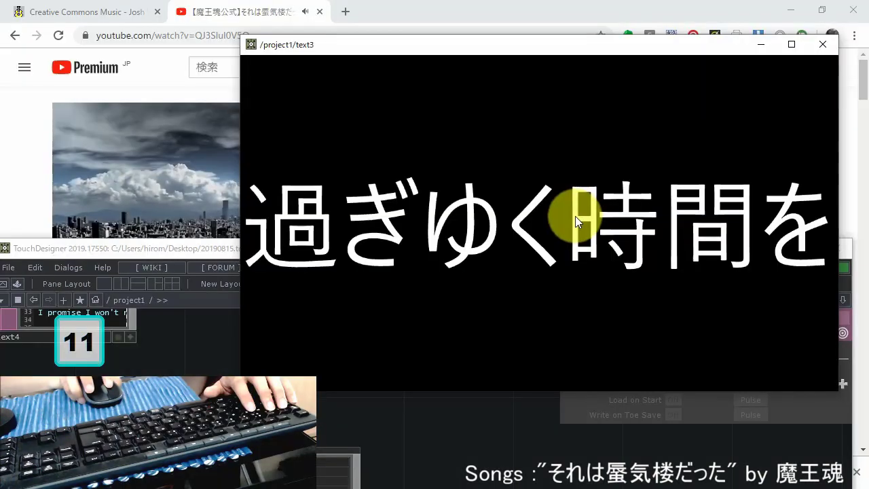
key("space")
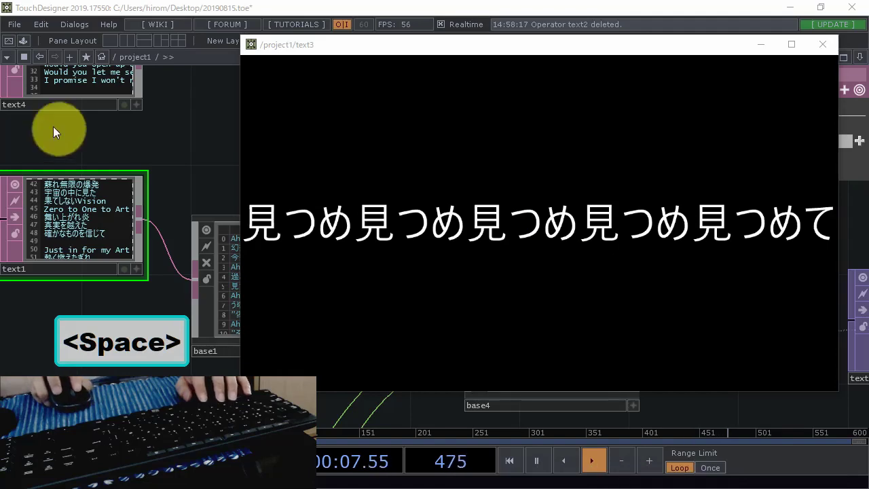
- Move the text3 viewer window clear of the network so the chain from text1 to text3 can be seen
left_click_drag(492, 44, 526, 411)
middle_click_drag(403, 163, 333, 271)
left_click_drag(333, 272, 333, 203)
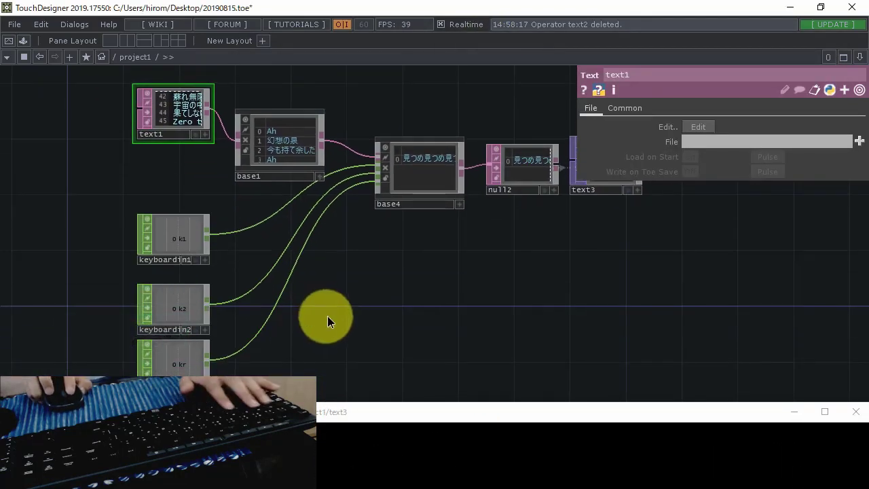
left_click_drag(319, 291, 328, 271)
left_click_drag(364, 245, 273, 267)
- Test the keyboard inputs k1, k2 and kr repeatedly on the lyric shown in base4 and text3
key("1")
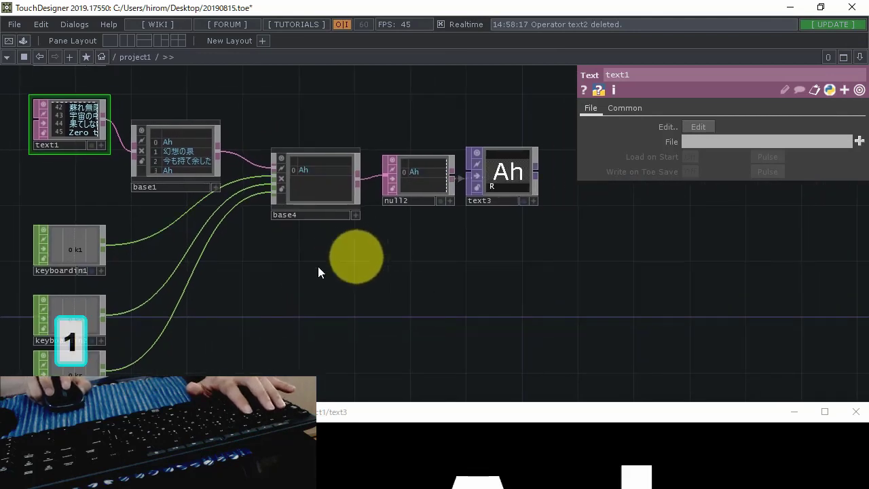
key("1")
key("1")
key("1")
key("1")
key("2")
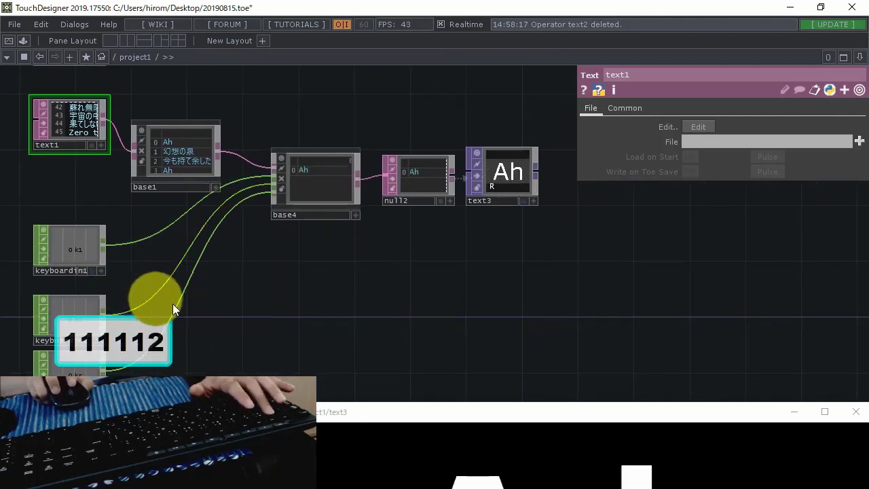
key("2")
key("2")
key("2")
key("2")
key("r")
key("r")
key("r")
key("r")
key("r")
key("r")
- Wire the English lyrics in text4 into base1 in place of text1
scroll(377, 317, "up", 2)
left_click_drag(222, 148, 438, 216)
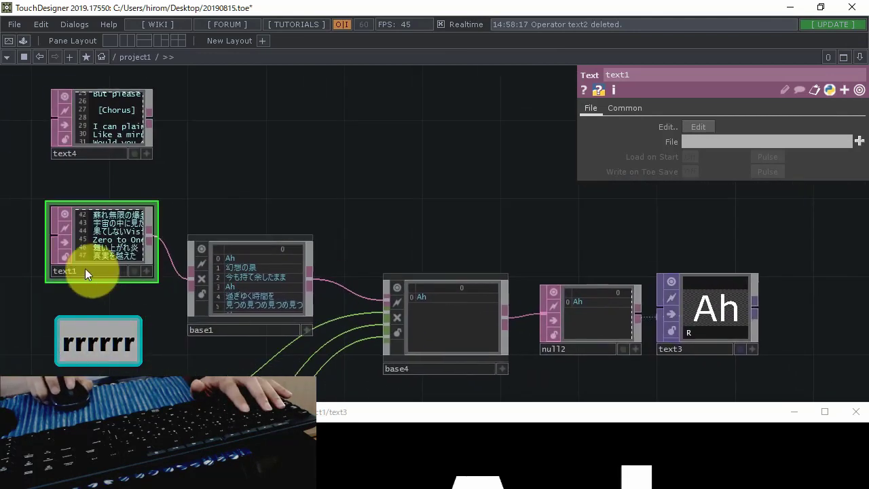
scroll(84, 268, "up", 4)
scroll(84, 202, "up", 3)
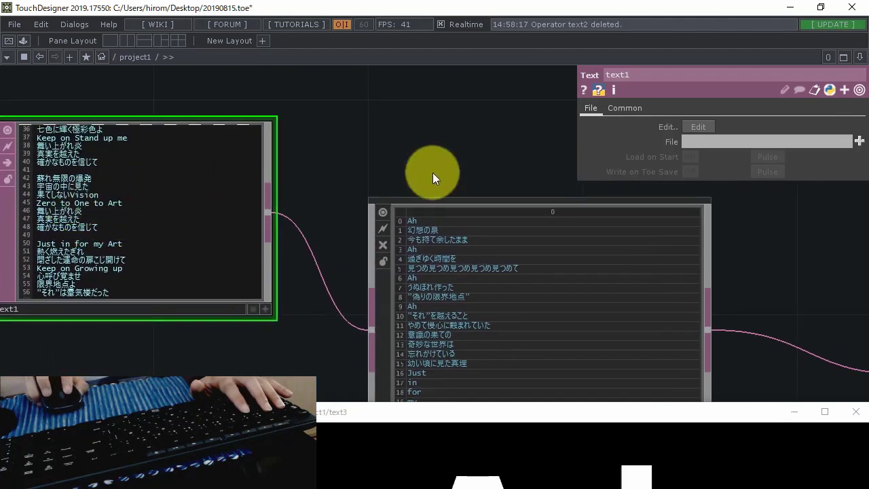
left_click_drag(432, 172, 313, 336)
scroll(313, 336, "down", 2)
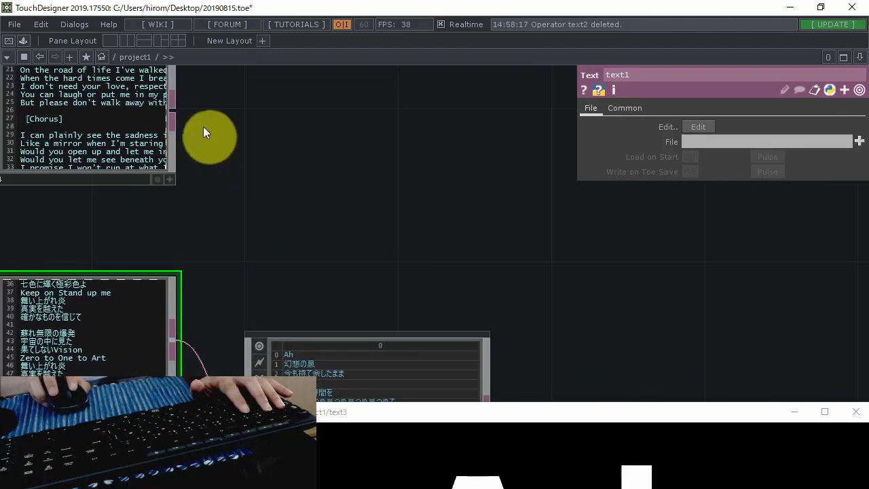
left_click_drag(176, 114, 250, 397)
left_click_drag(299, 263, 244, 93)
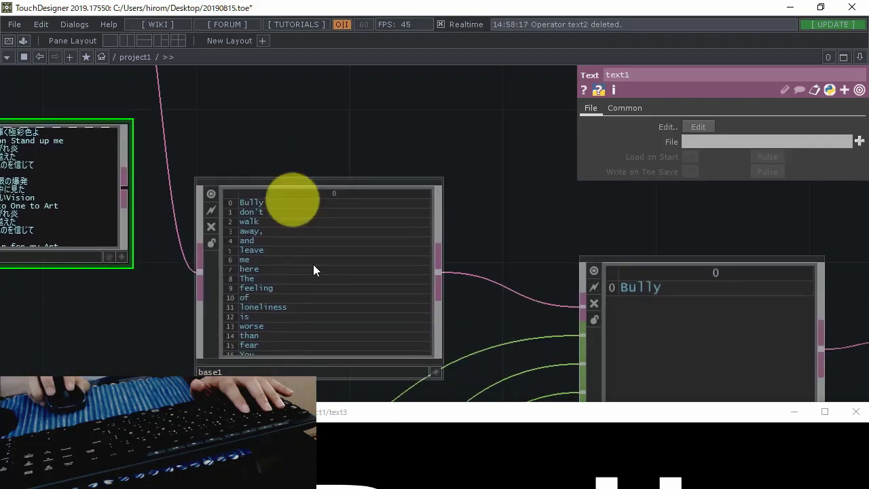
scroll(266, 213, "down", 2)
left_click_drag(449, 241, 315, 165)
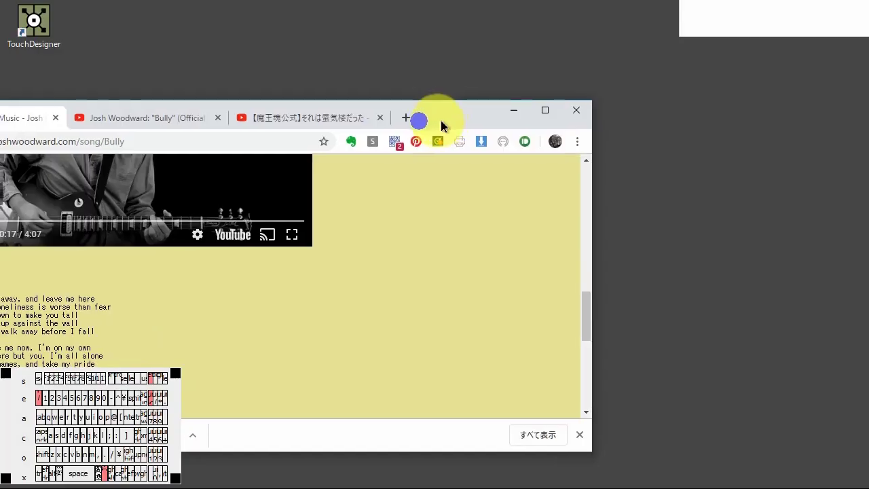
- Copy the complete "Bully" lyrics, from the first verse to "Make me feel something", from the joshwoodward.com song page
left_click_drag(441, 117, 618, 1)
scroll(170, 412, "up", 10)
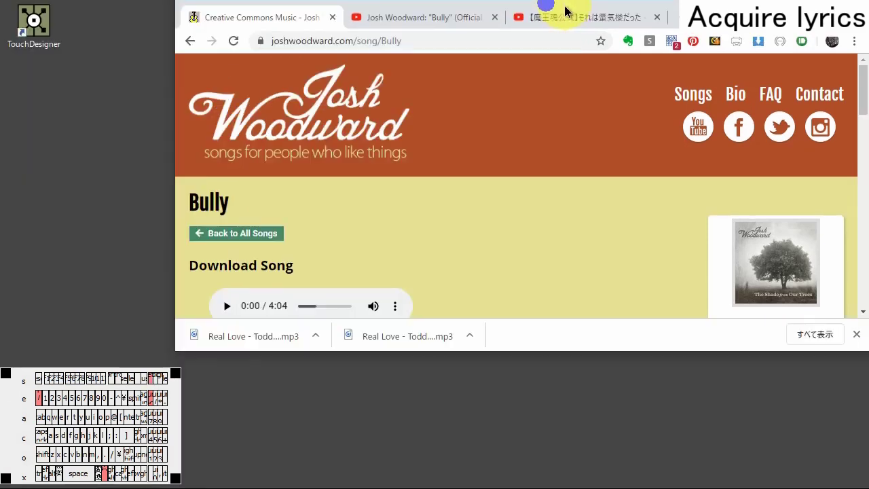
scroll(284, 215, "down", 2)
scroll(284, 214, "down", 4)
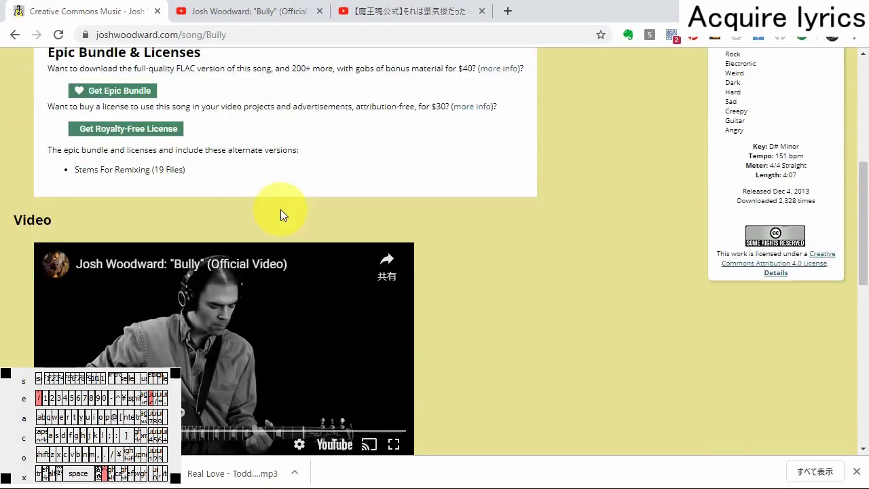
scroll(189, 129, "down", 3)
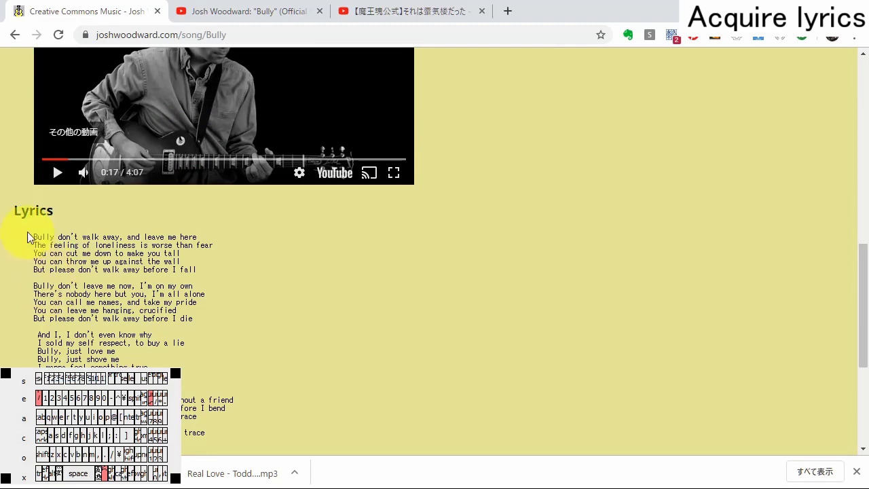
left_click_drag(34, 236, 155, 283)
scroll(132, 277, "down", 4)
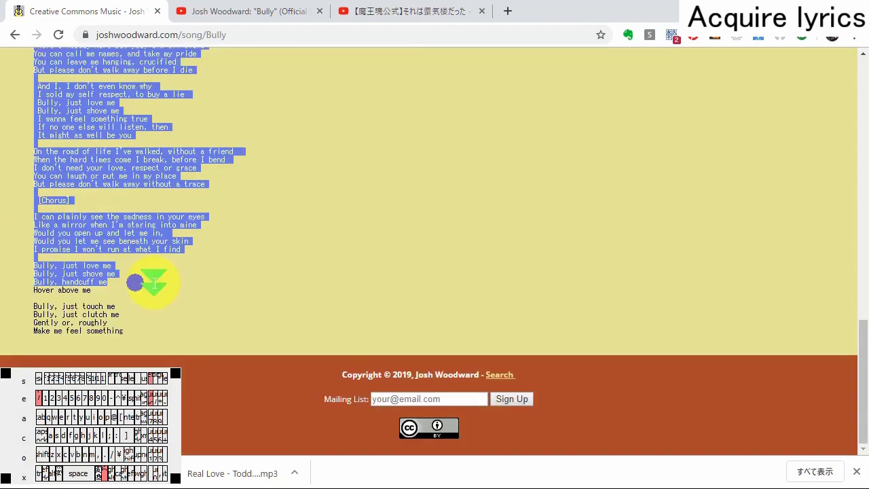
left_click_drag(161, 316, 161, 328)
key("ctrl+c")
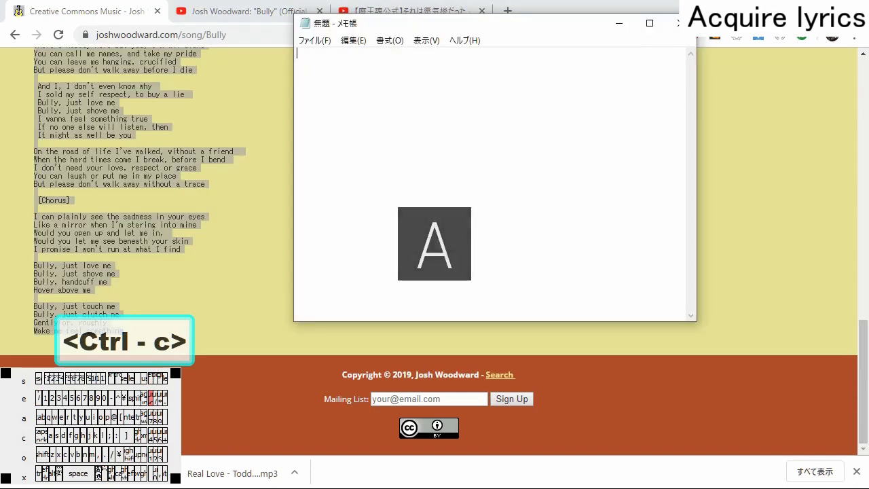
- Paste the copied lyrics into an empty Notepad document and look through them
key("ctrl+v")
scroll(404, 155, "up", 6)
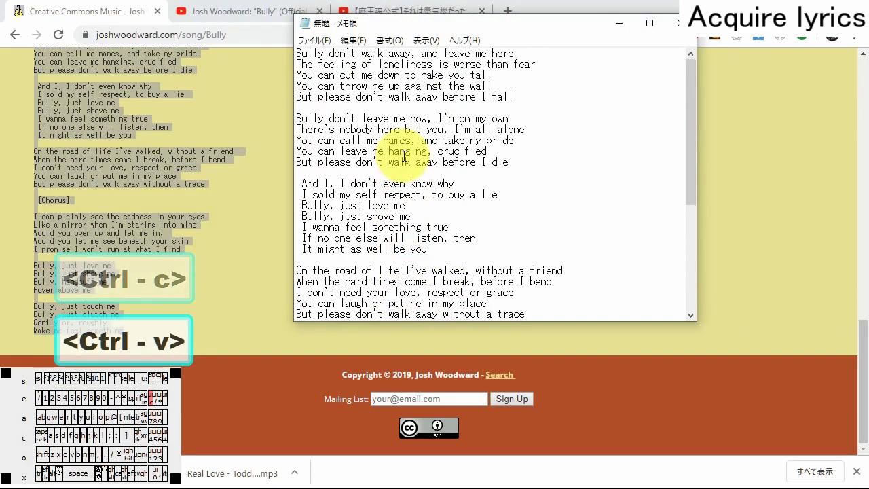
scroll(391, 170, "down", 5)
scroll(326, 169, "up", 3)
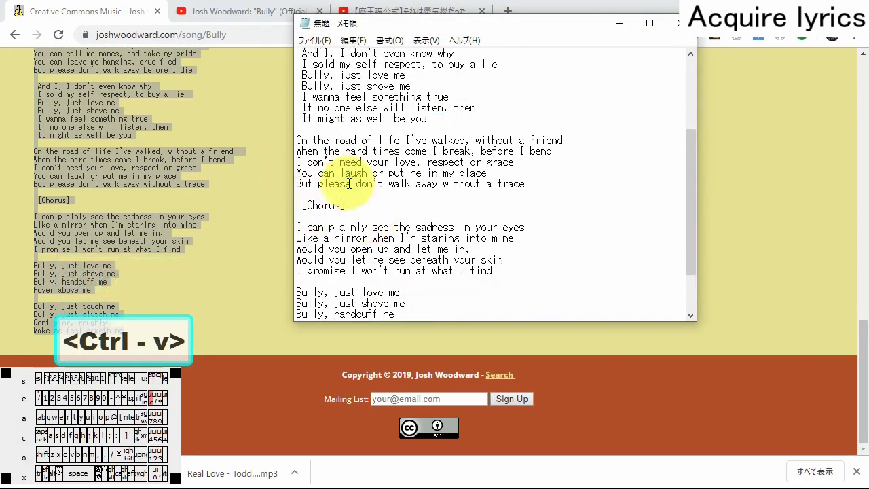
- Replace the [Chorus] marker with the verse from "And I, I don't even know why" to "It might as well be you", then copy the whole text
left_click_drag(428, 184, 282, 118)
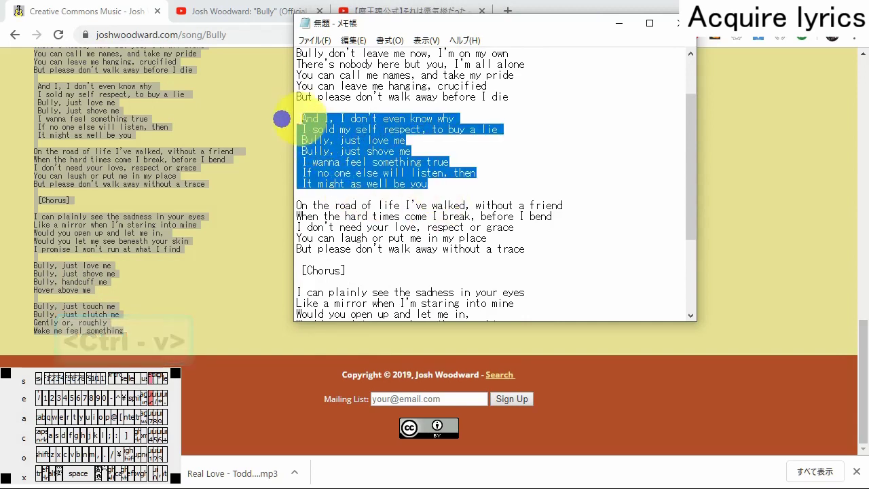
key("ctrl+c")
scroll(299, 156, "down", 3)
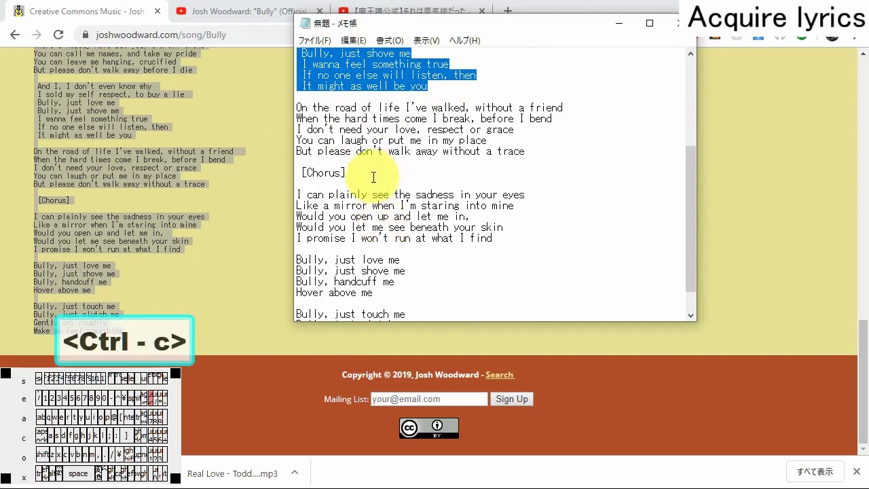
left_click(299, 183)
key("ctrl+v")
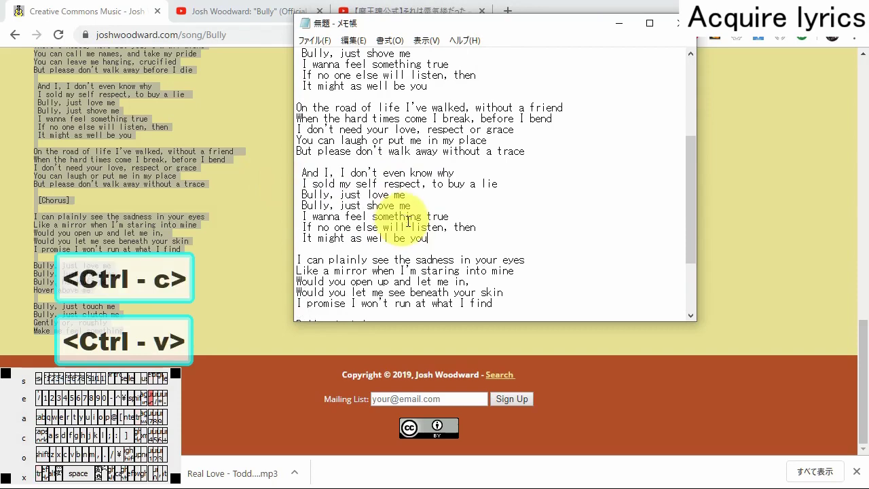
key("ctrl+a")
key("ctrl+c")
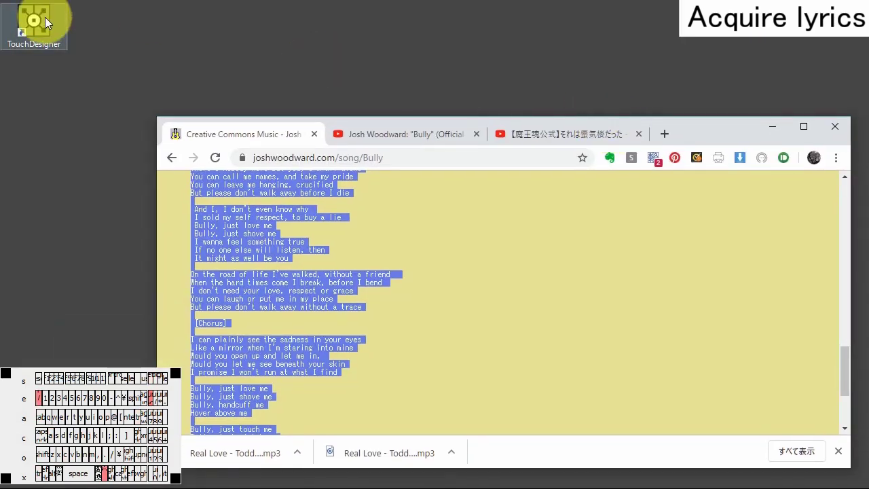
- Launch TouchDesigner, delete all default operators in project1, and close the Palette
double_click(45, 17)
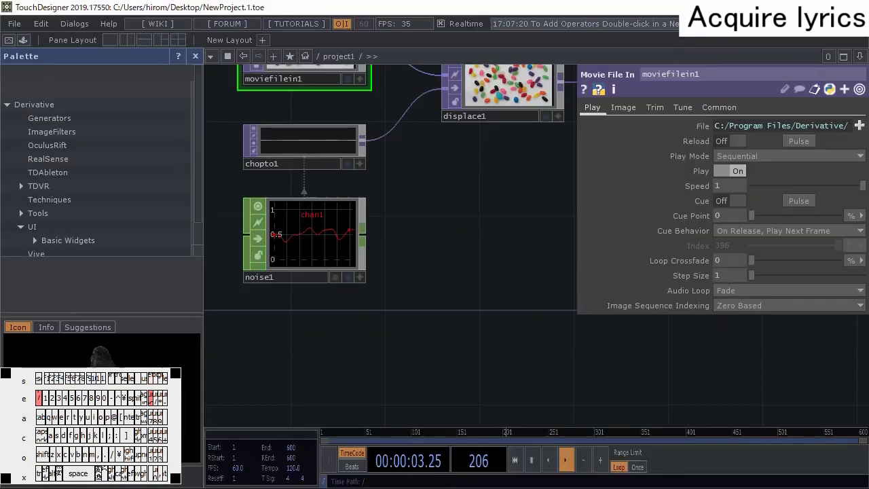
scroll(333, 306, "down", 3)
left_click_drag(419, 316, 399, 285)
key("ctrl+a")
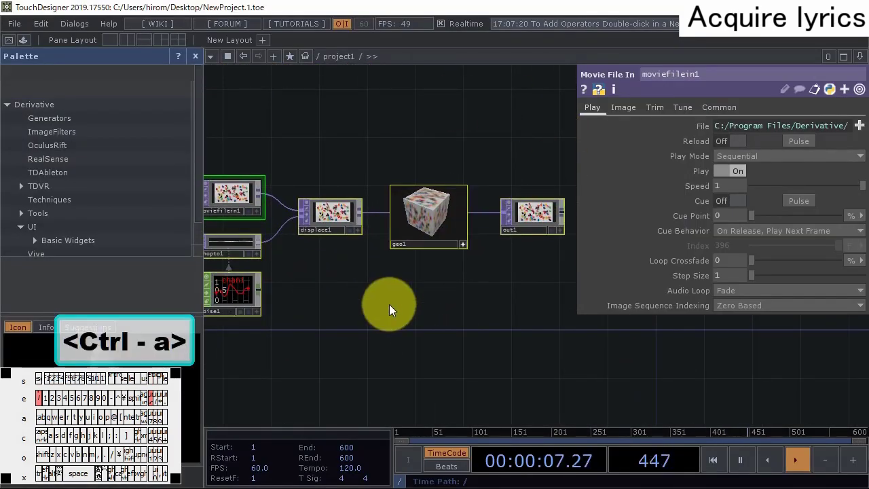
key("Delete")
left_click(196, 56)
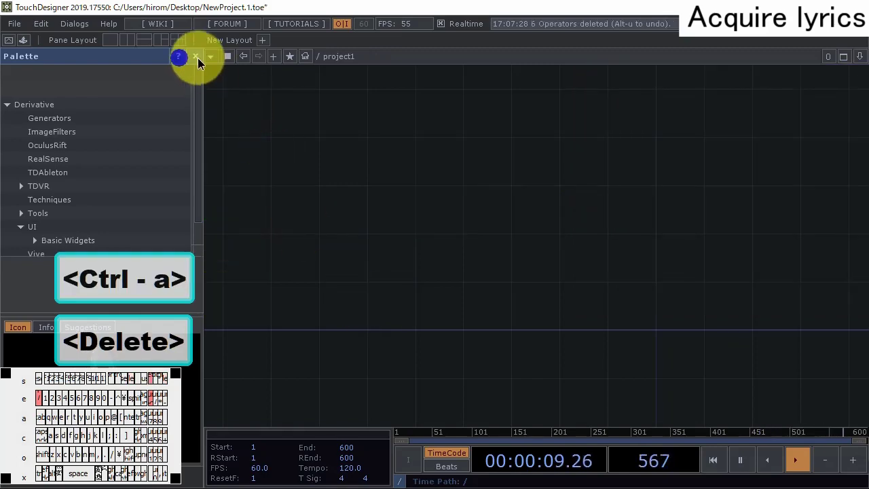
- Add a Text DAT to the empty project1 network
double_click(158, 203)
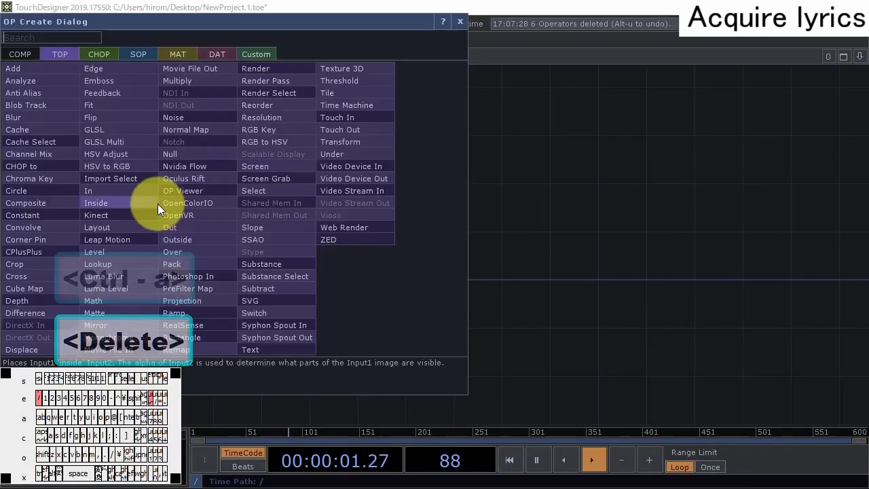
left_click(217, 55)
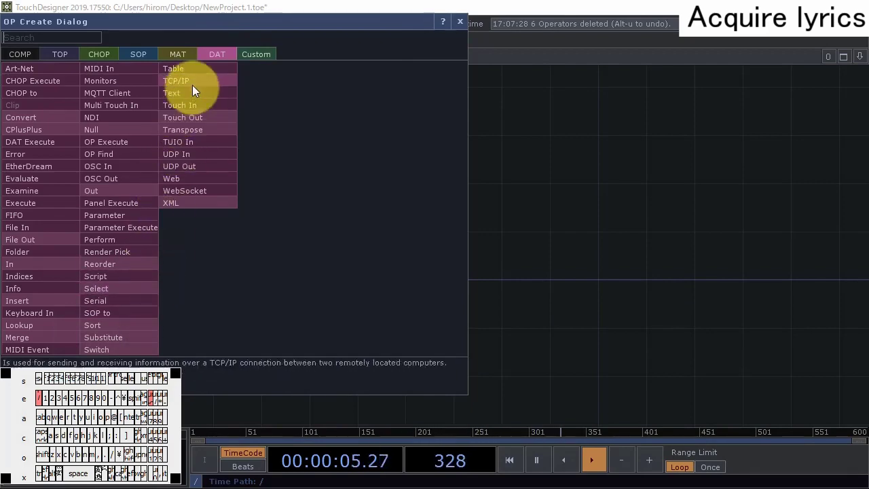
left_click(192, 95)
left_click(137, 235)
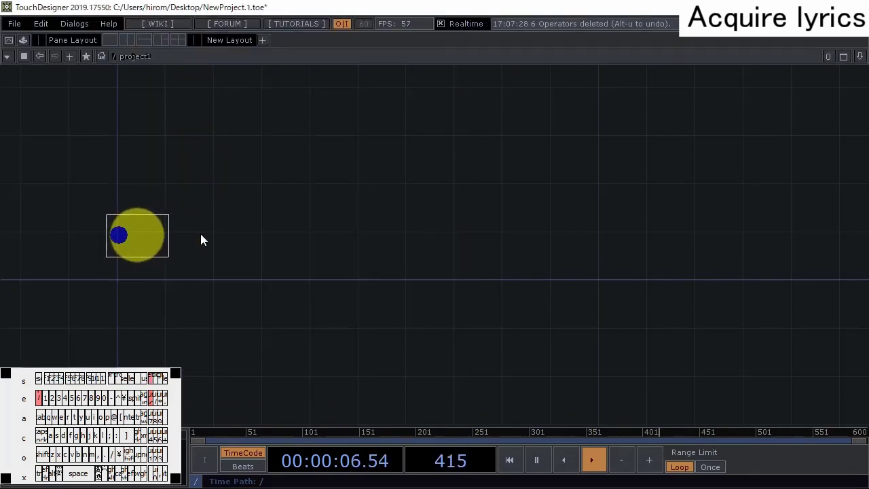
- Paste the copied "Bully" lyrics into the text1 DAT and leave its text editing mode
scroll(212, 220, "up", 5)
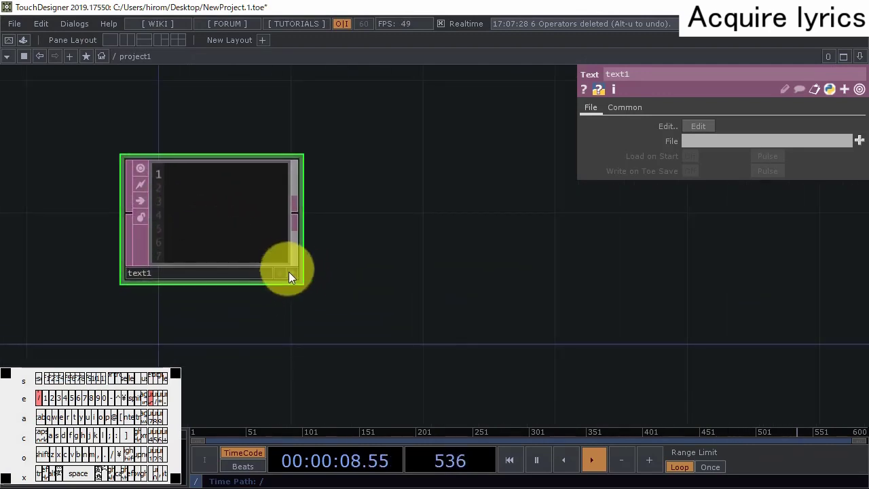
left_click(287, 272)
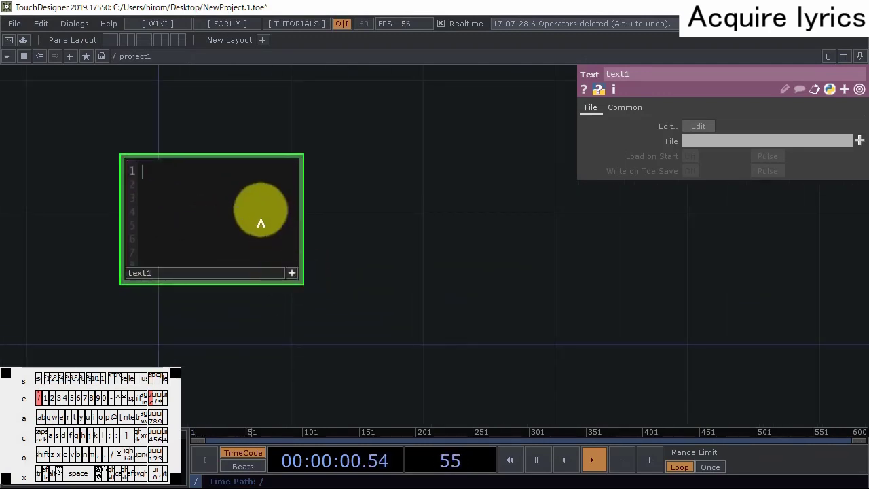
key("ctrl+v")
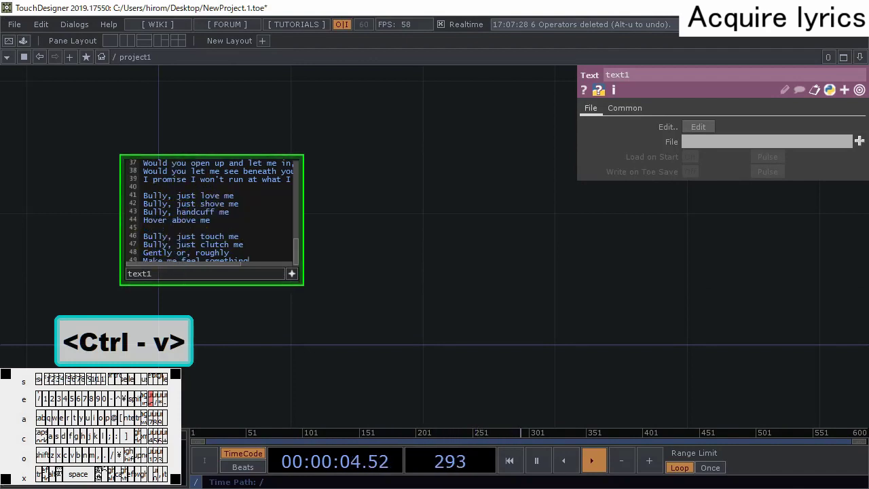
left_click(294, 273)
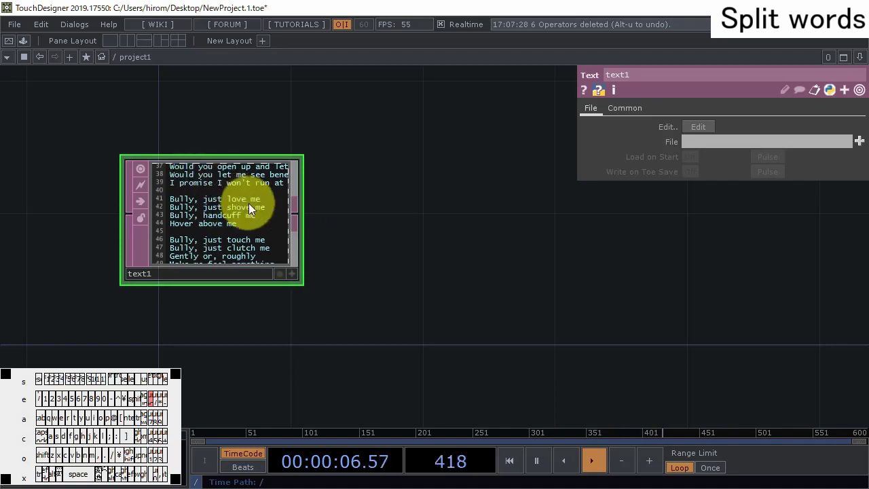
- Append a Convert DAT to the output of text1 to turn the lyrics into a table
scroll(249, 203, "up", 3)
scroll(369, 269, "down", 2)
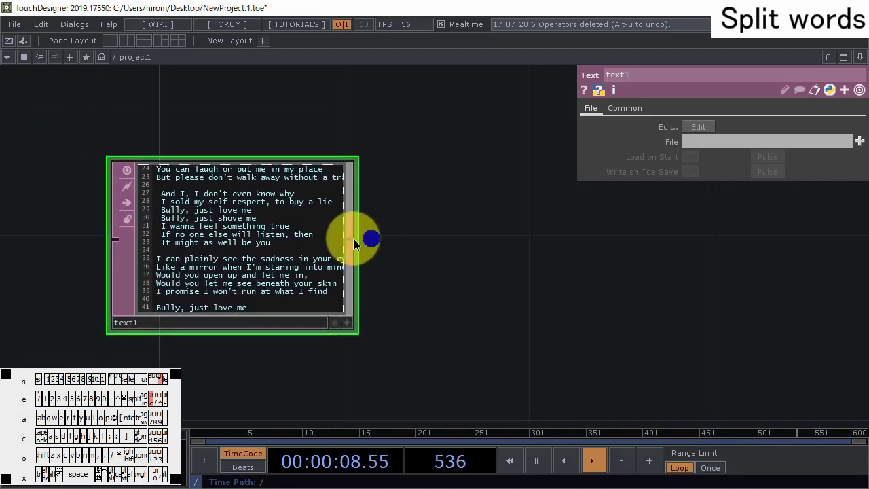
right_click(353, 239)
left_click(156, 152)
left_click(503, 244)
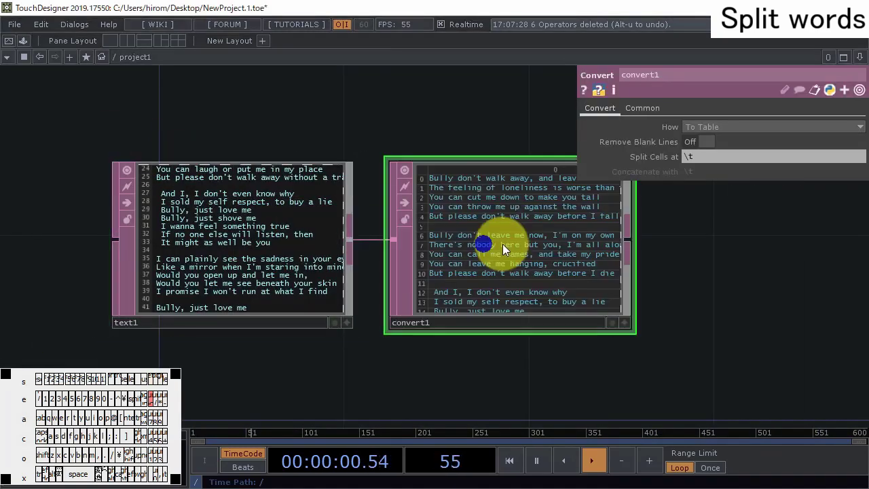
- Append a Select DAT to the output of convert1
left_click_drag(530, 362, 380, 366)
scroll(392, 205, "up", 3)
scroll(388, 160, "down", 3)
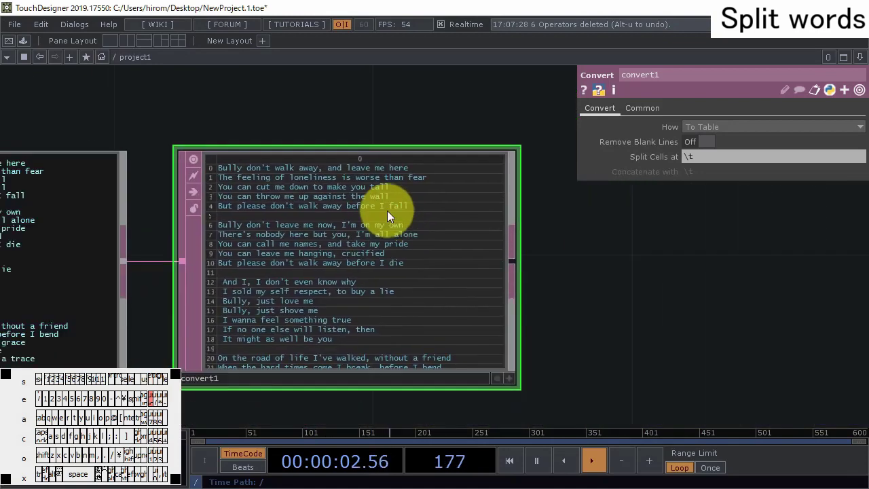
right_click(501, 243)
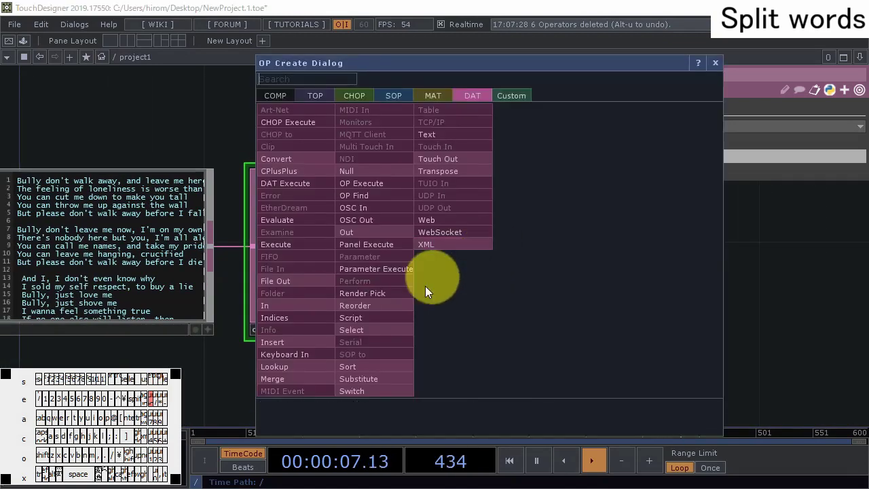
left_click(394, 330)
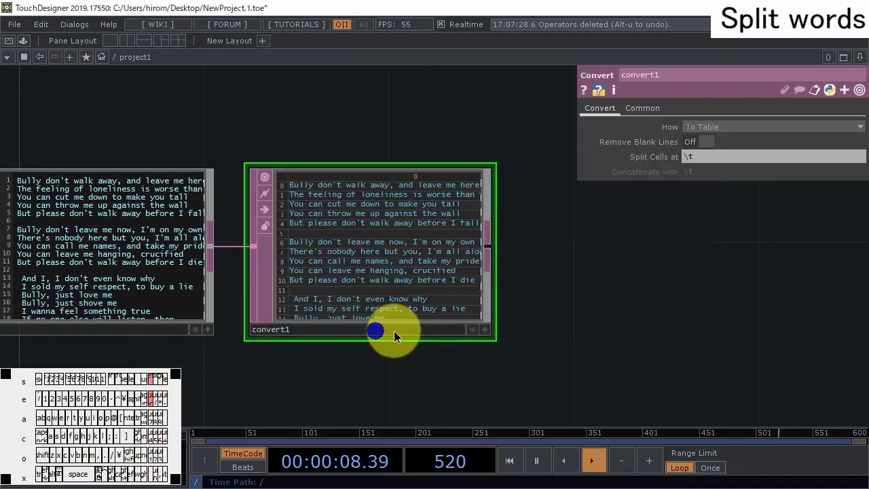
left_click(647, 262)
- Make select1 select rows by Values and set its Row Select Values to ^ to drop the blank lines
left_click_drag(544, 155, 231, 173)
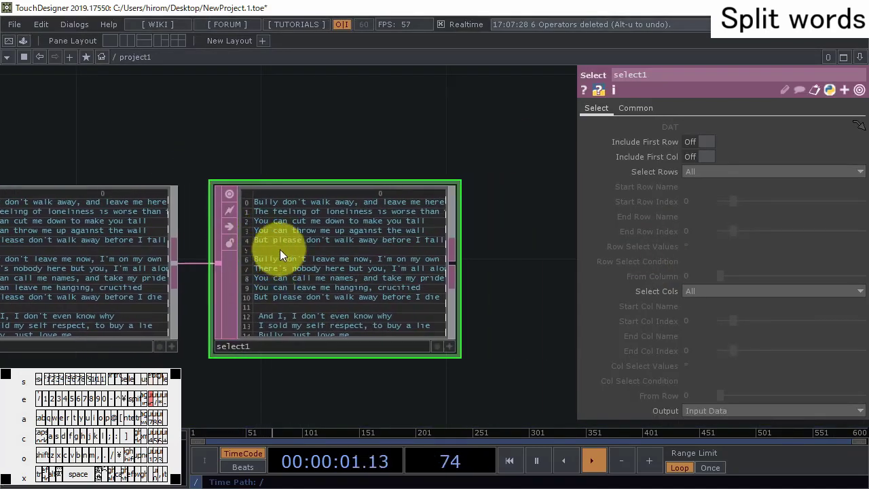
left_click(730, 170)
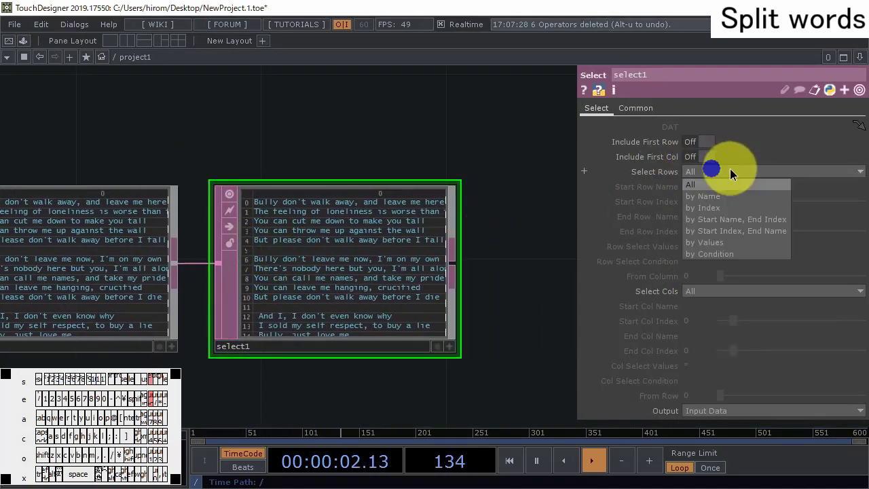
left_click(733, 243)
left_click(716, 245)
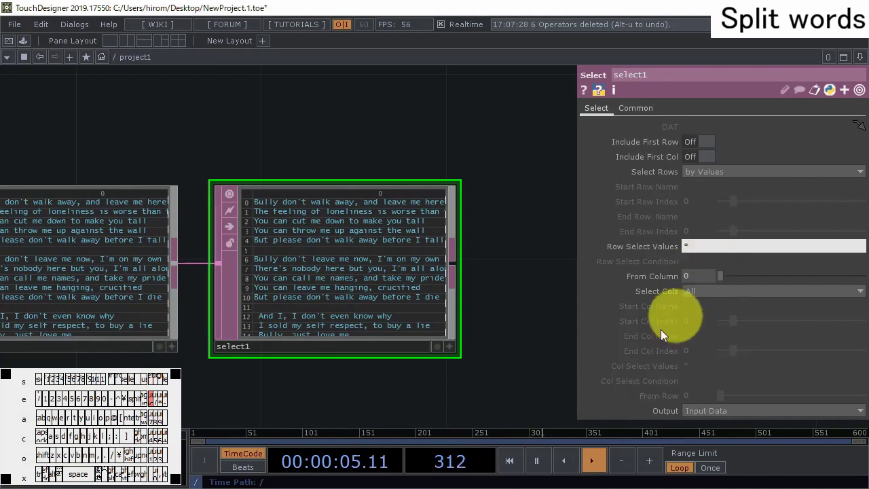
key("BackSpace")
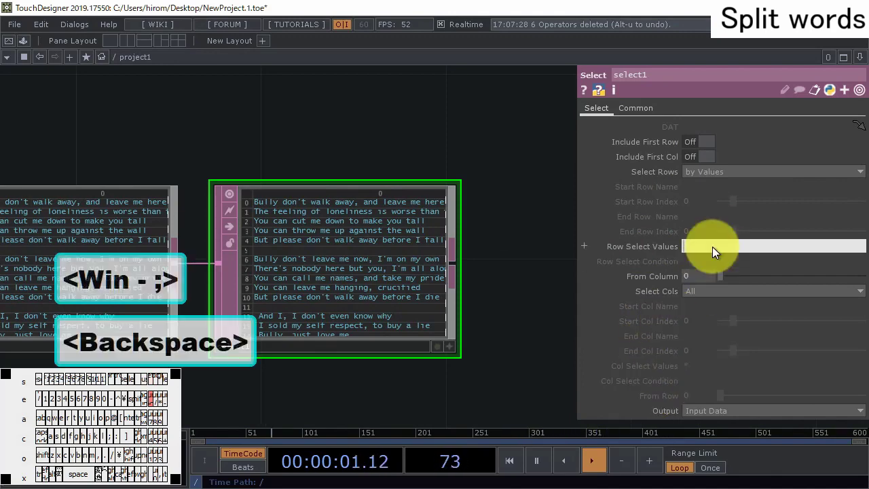
type("^")
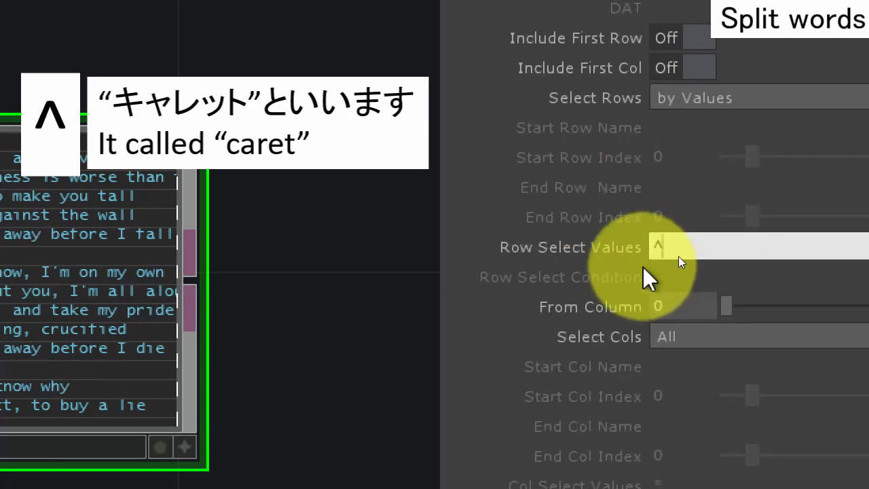
key("super+minus")
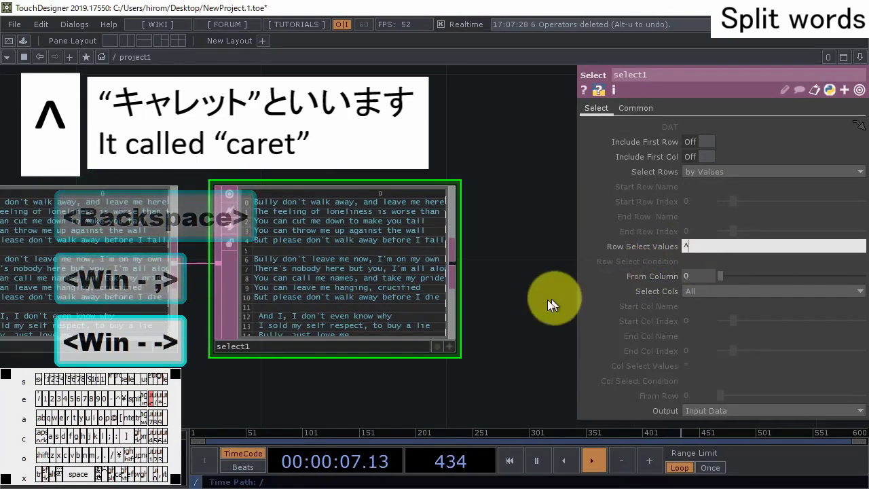
- Try the example pattern ^*A* in select1's Row Select Values, and correct it to lowercase ^*a* to exclude cells containing "a"
left_click(712, 246)
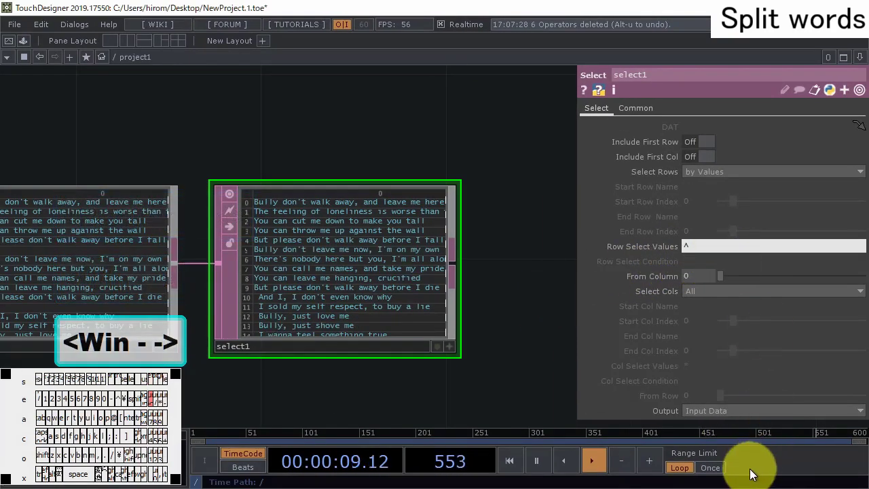
type("*A*")
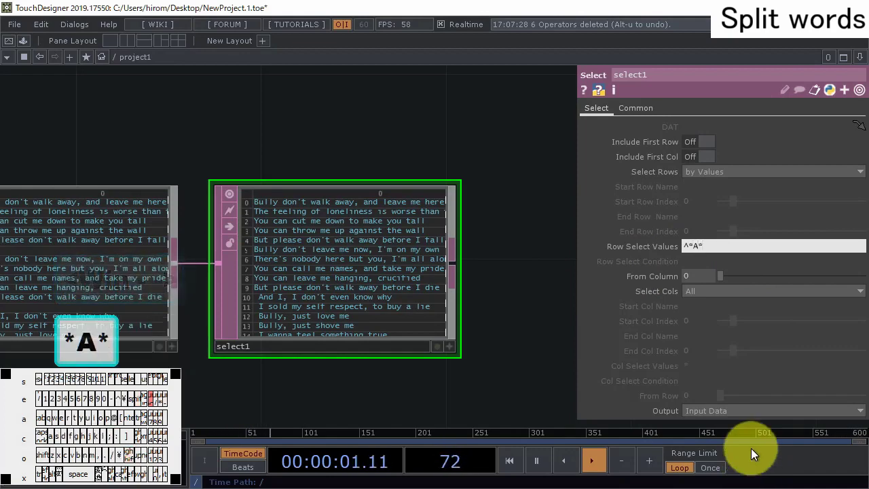
key("Return")
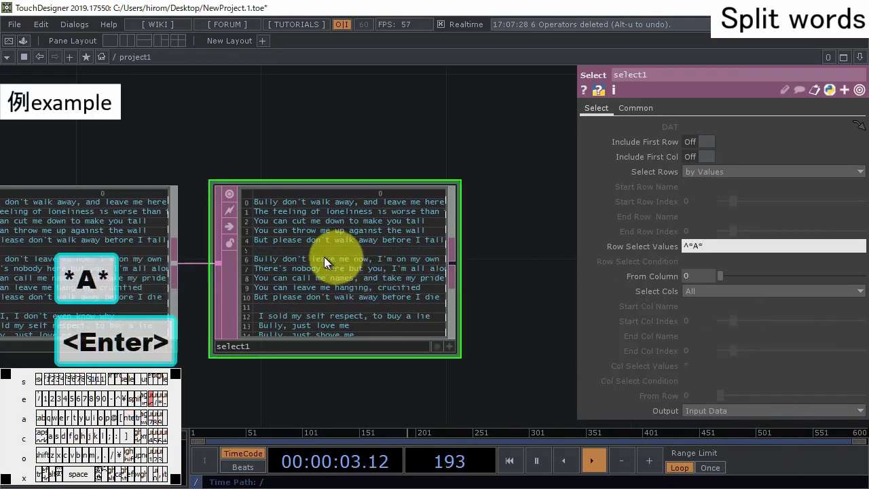
scroll(324, 257, "up", 2)
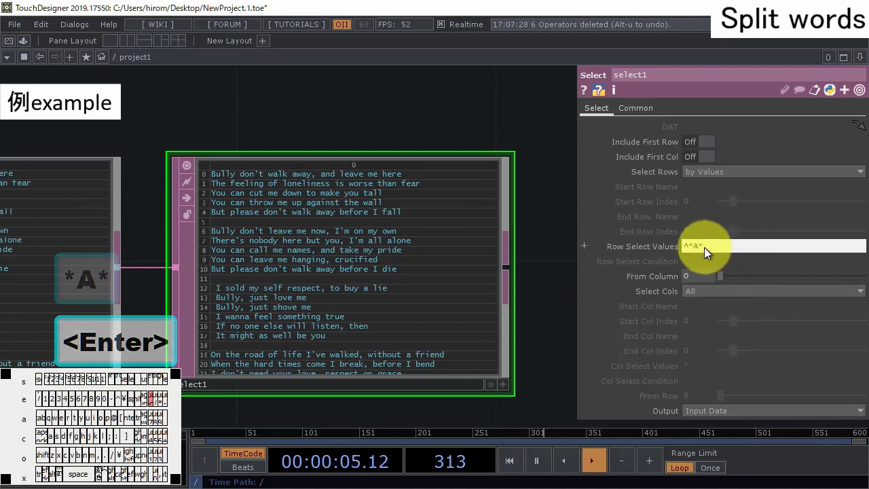
key("BackSpace")
type("a")
key("Return")
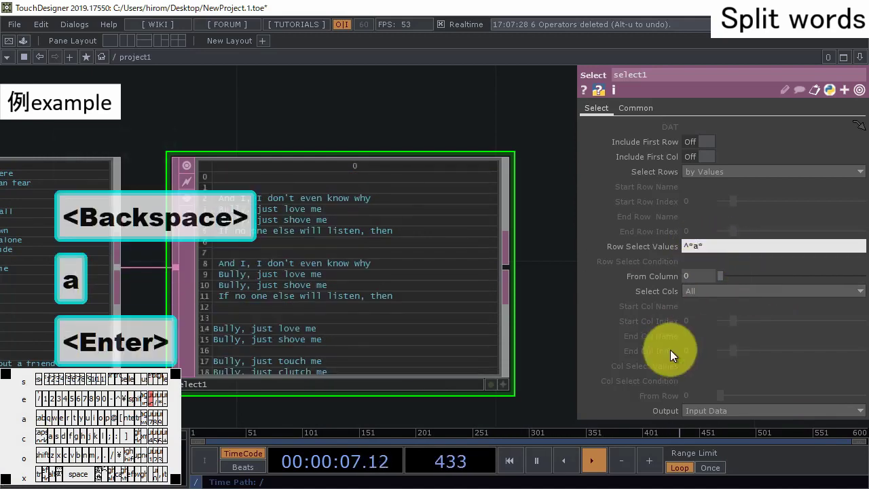
- Compare the opposite filter *a* in select1's Row Select Values, and put the caret back to get ^*a*
left_click(688, 245)
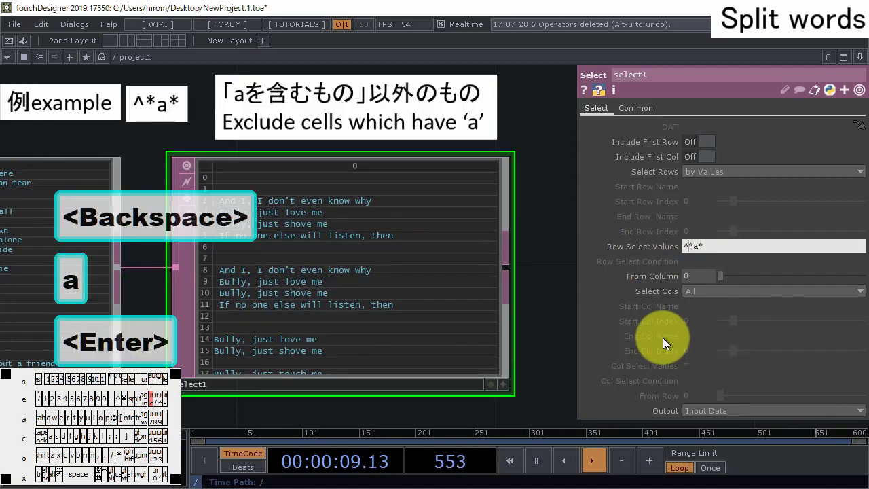
key("BackSpace")
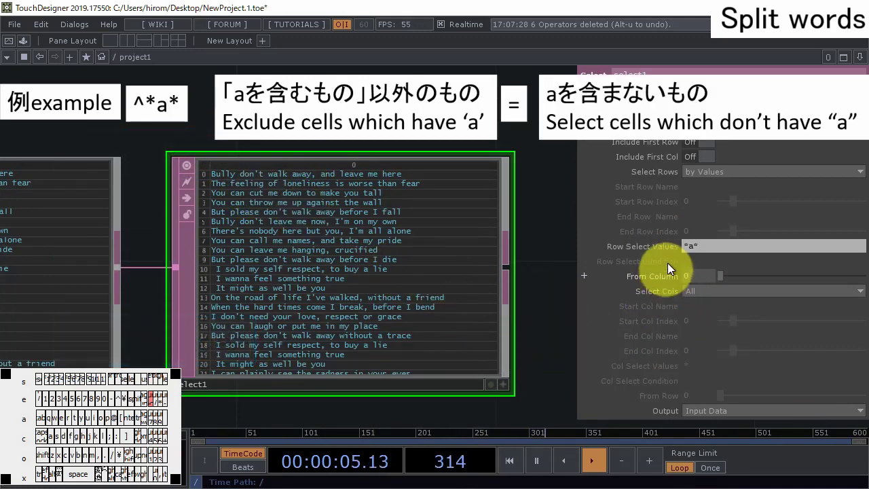
left_click(682, 246)
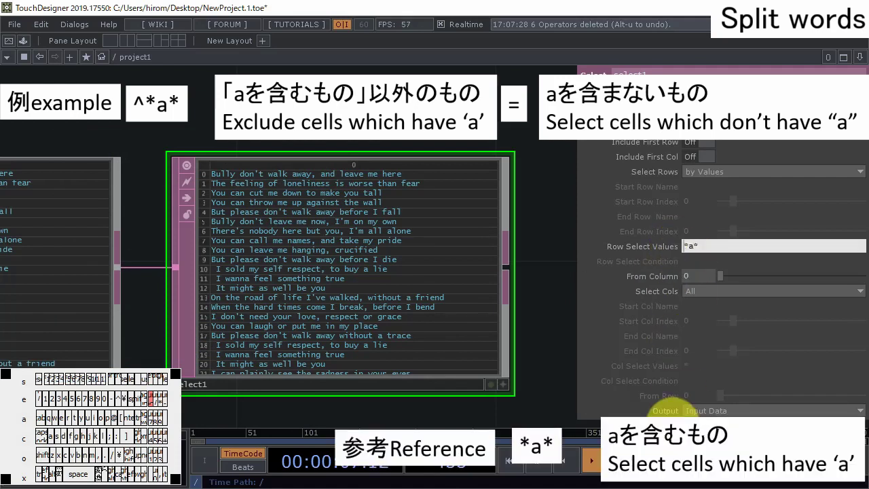
type("^")
key("Return")
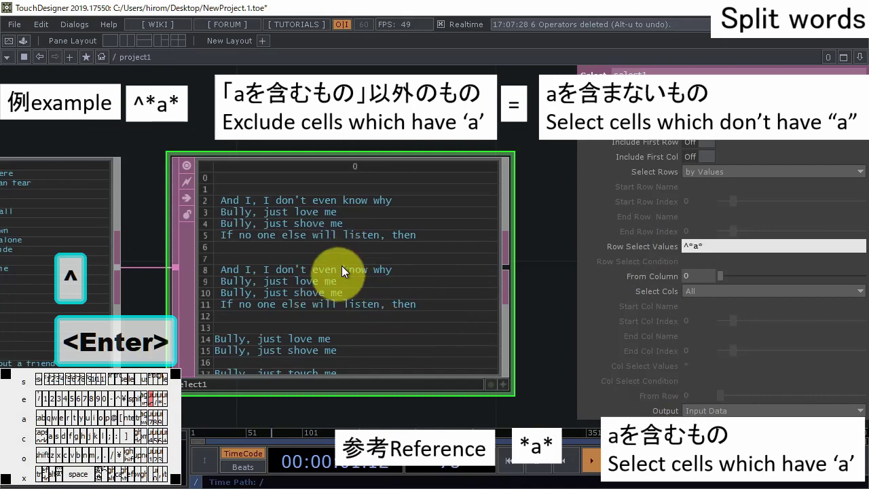
scroll(323, 207, "up", 1)
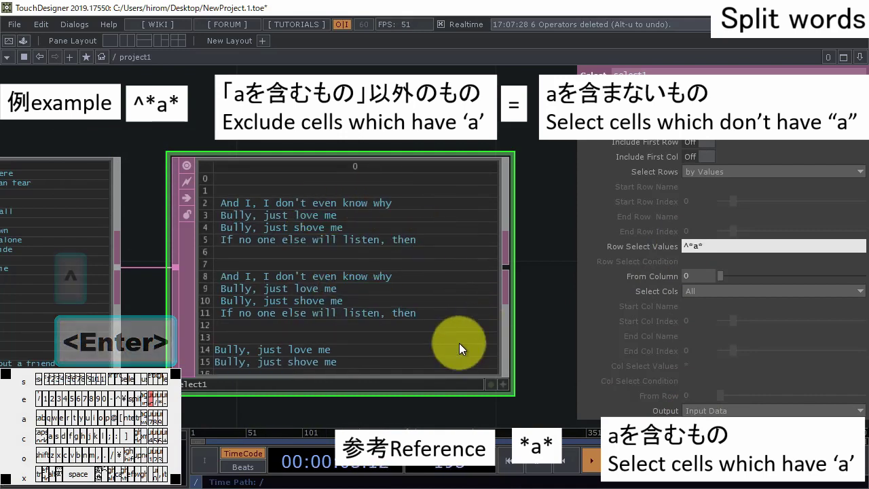
- Reset select1's Row Select Values to a lone ^ so only the blank rows are excluded
left_click(727, 247)
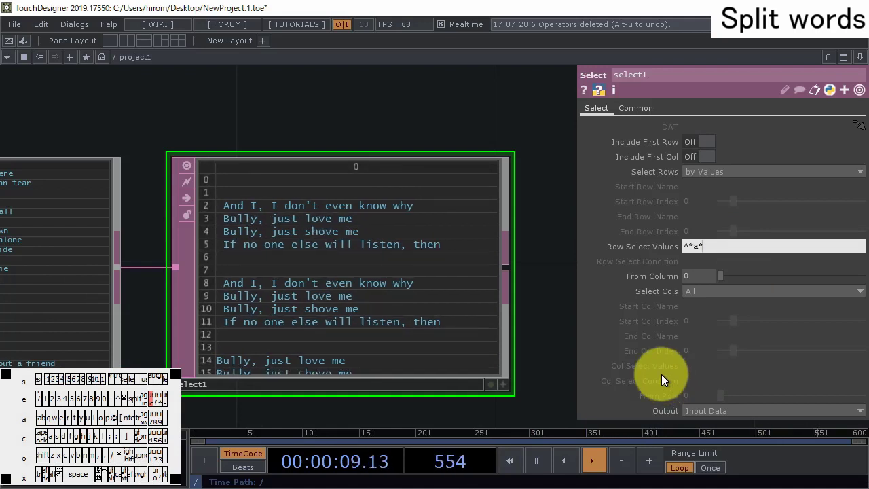
key("BackSpace")
key("BackSpace")
key("BackSpace")
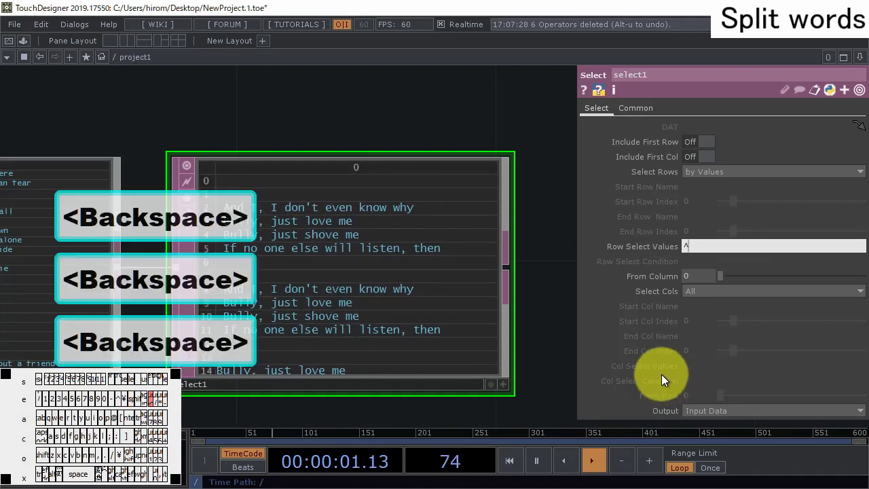
key("Return")
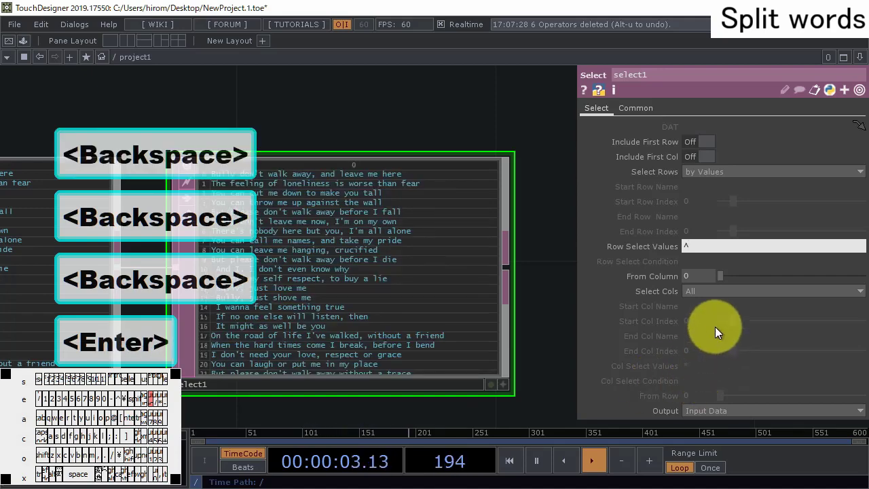
left_click_drag(537, 350, 556, 349)
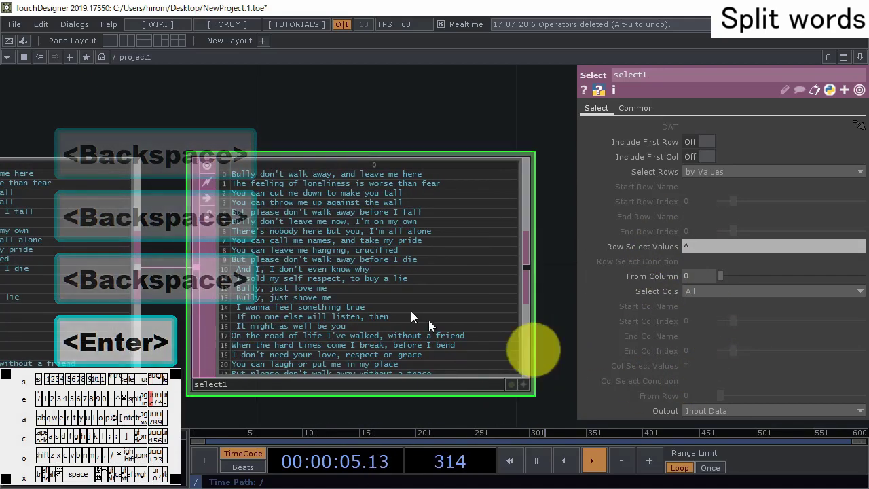
- Append a Transpose DAT to select1's output to turn the lyric rows into columns
scroll(206, 290, "down", 1)
scroll(205, 290, "down", 1)
left_click_drag(225, 170, 369, 167)
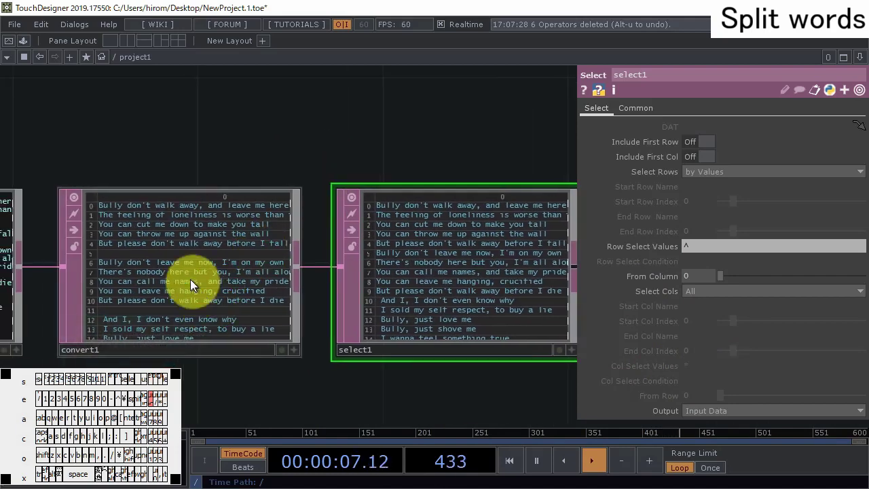
left_click_drag(468, 143, 236, 138)
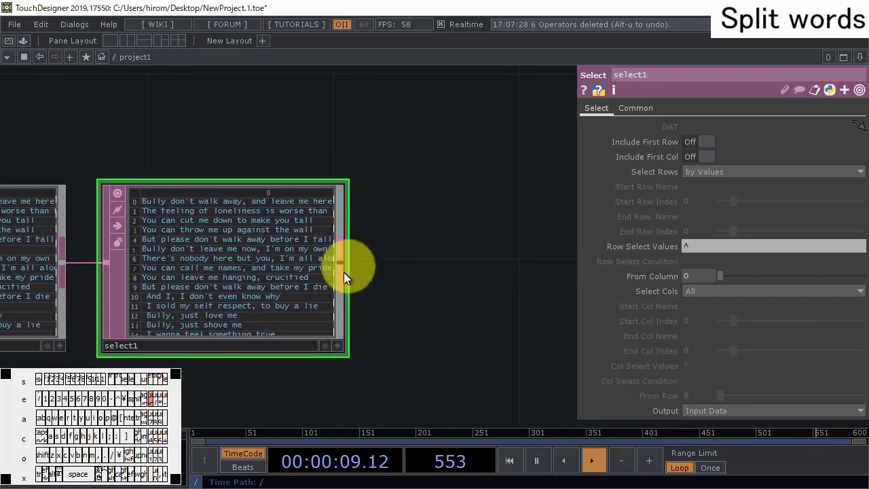
left_click(344, 262)
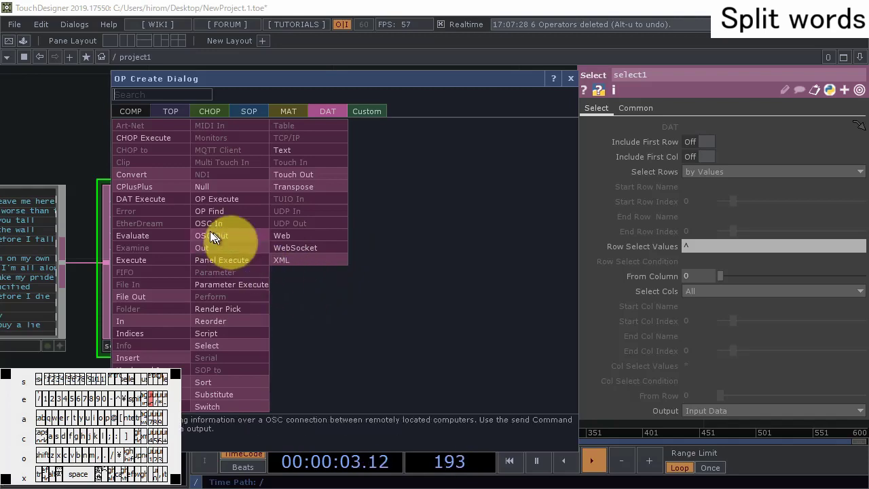
left_click(485, 272)
- Compare the lyric rows in select1 with the row and column layout in transpose1
scroll(135, 194, "up", 5)
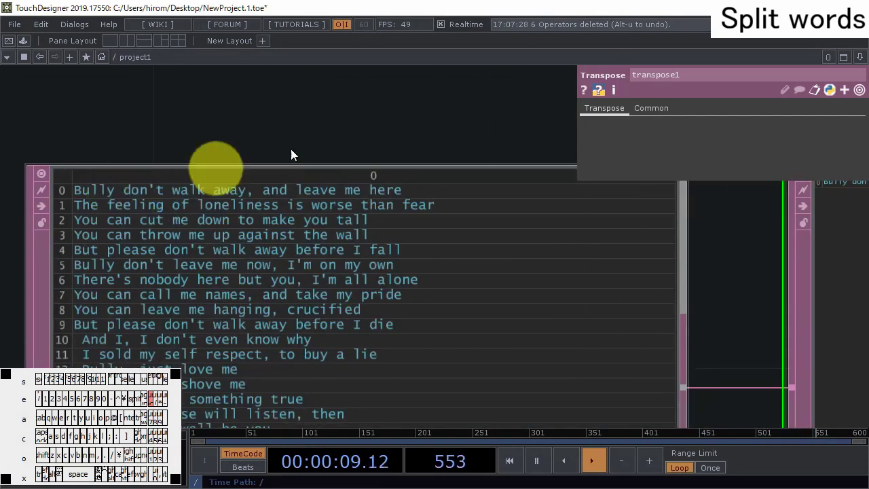
scroll(296, 178, "down", 5)
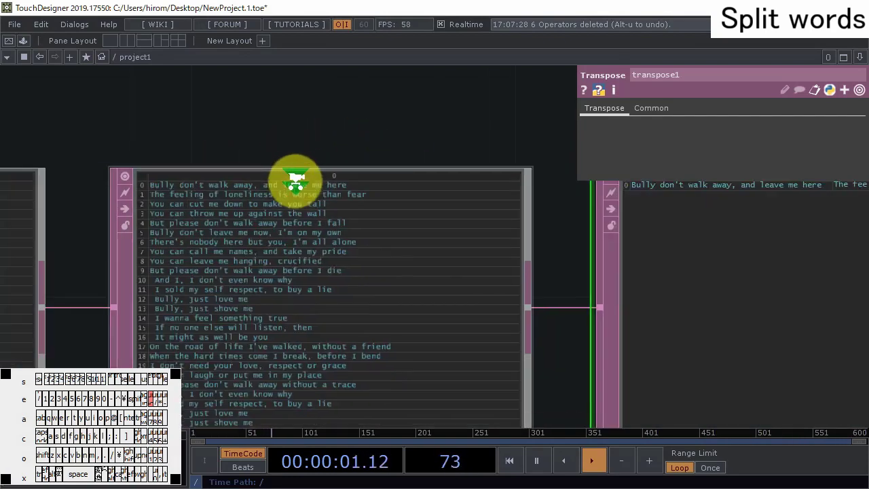
left_click_drag(334, 161, 177, 163)
scroll(339, 204, "up", 1)
scroll(329, 199, "up", 3)
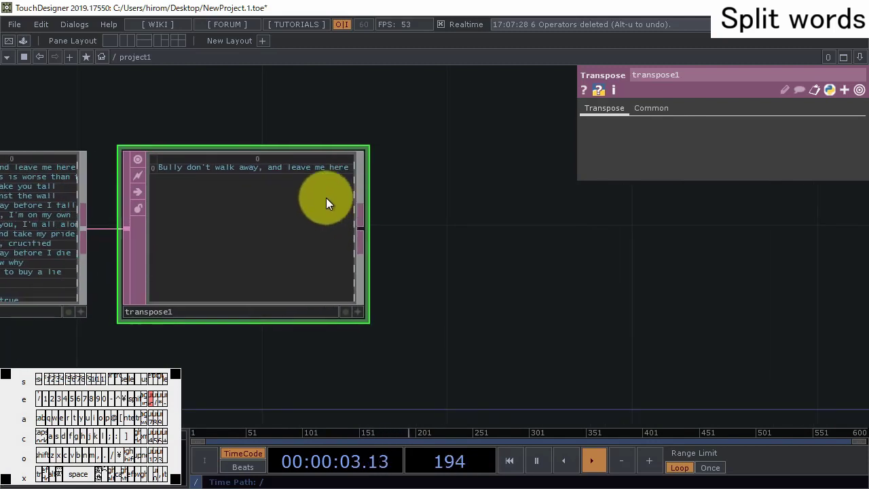
scroll(265, 146, "up", 3)
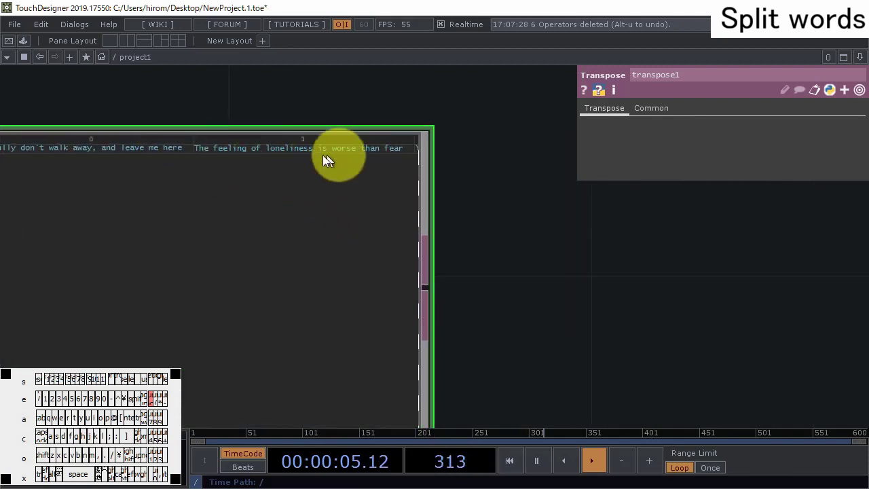
scroll(310, 214, "down", 2)
scroll(310, 216, "down", 2)
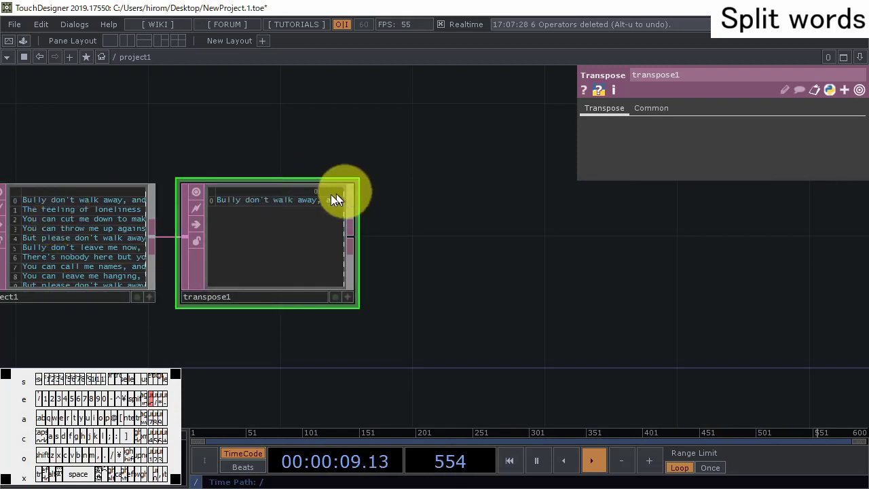
- Append a Convert DAT to transpose1's output and place it beside that operator
left_click_drag(379, 229, 403, 242)
scroll(351, 239, "up", 2)
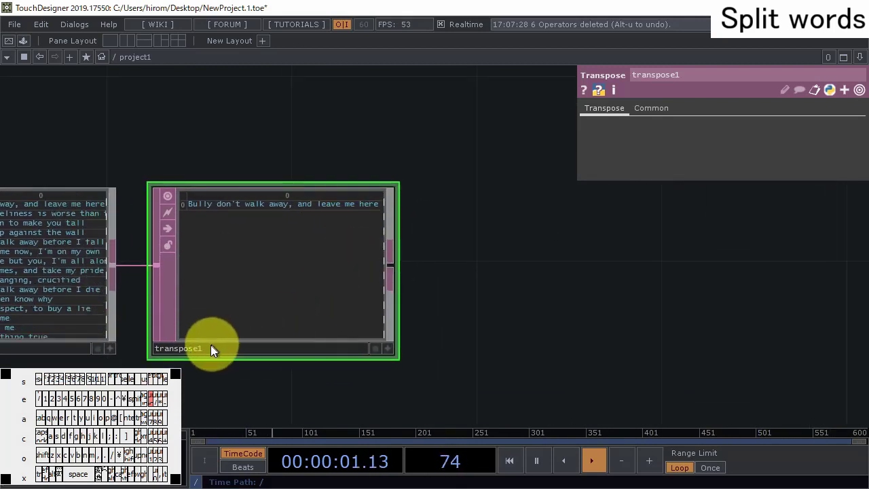
right_click(389, 262)
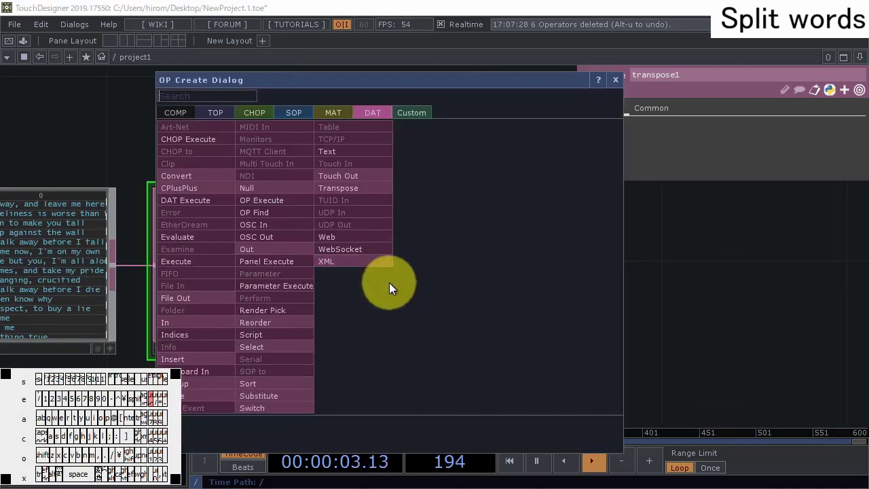
left_click(176, 176)
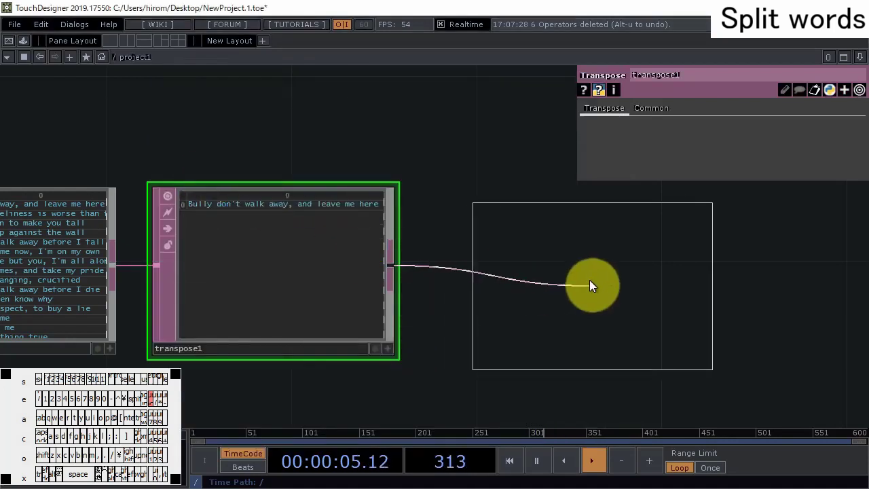
left_click(478, 215)
left_click_drag(469, 163, 258, 149)
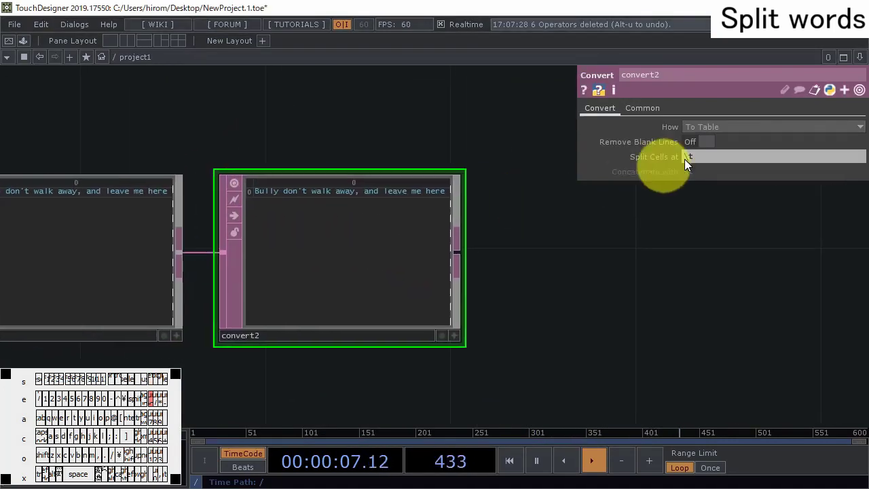
- Set convert2's Split Cells at to a single half-width space so the lyric lines are split into words
left_click(703, 154)
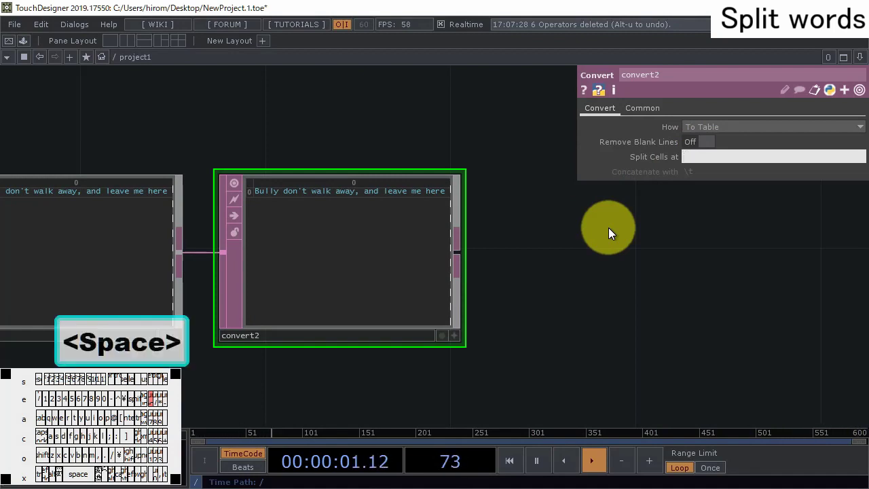
key("Zenkaku_Hankaku")
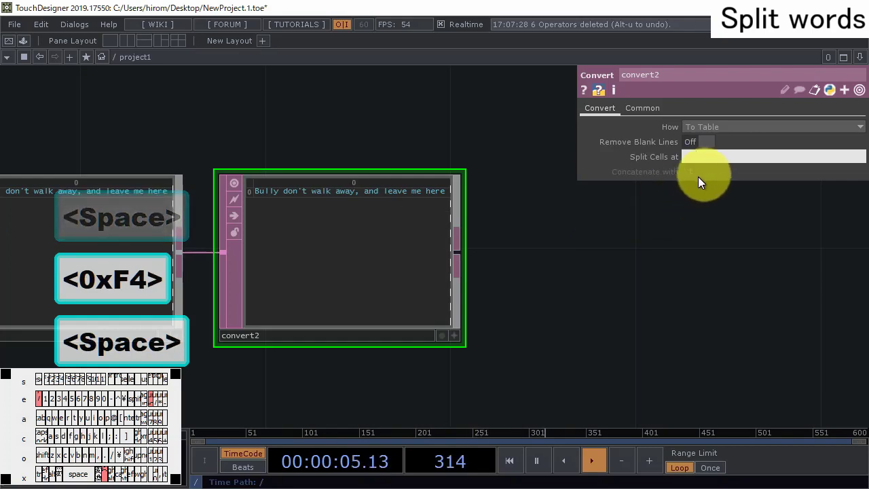
key("Return")
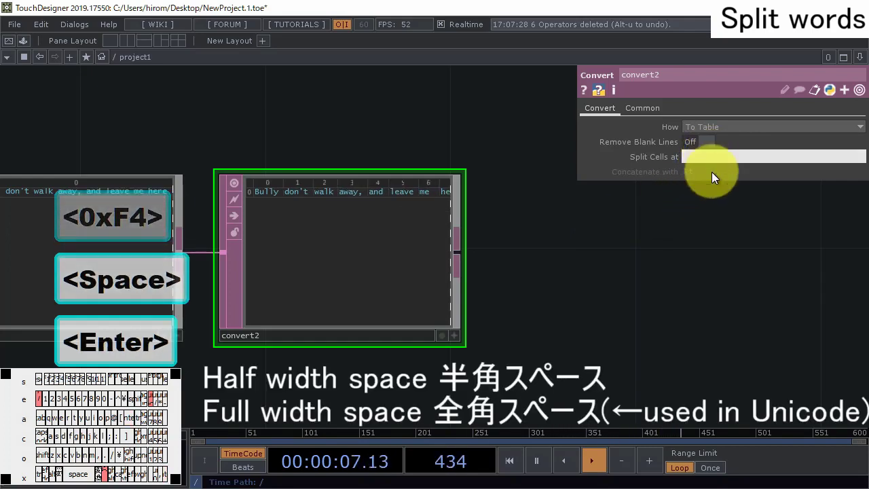
scroll(713, 172, "up", 1)
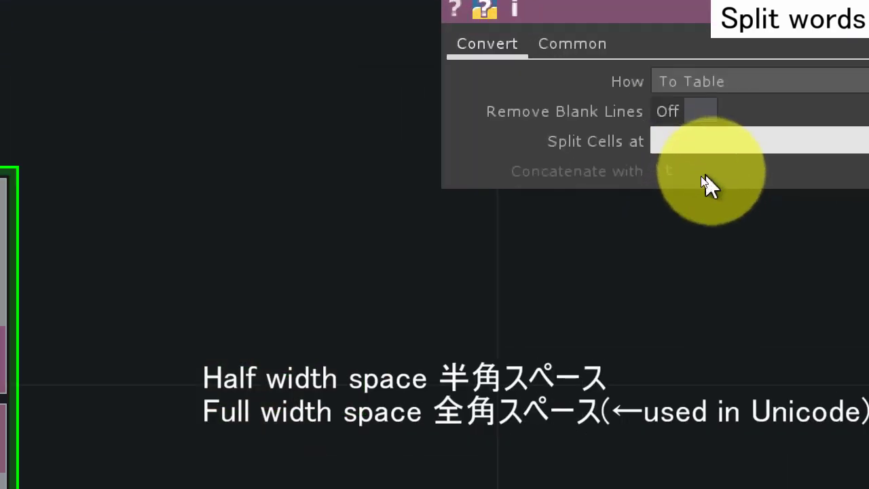
left_click(663, 141)
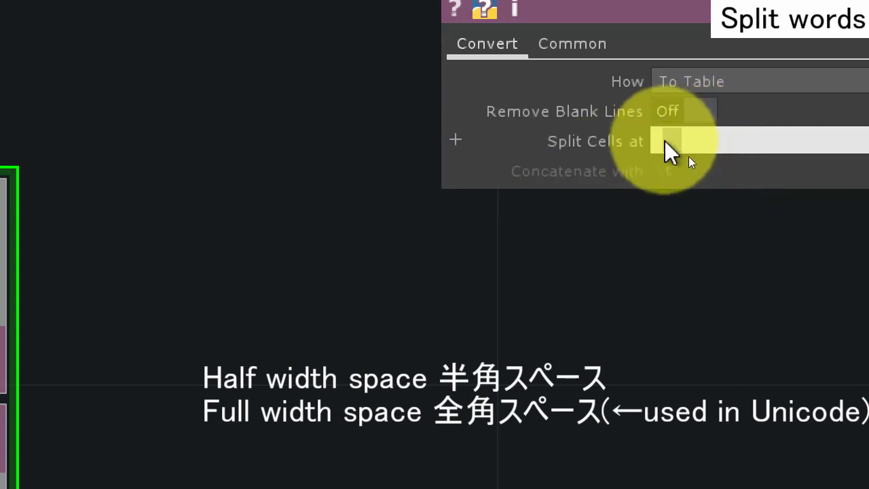
left_click_drag(656, 142, 679, 148)
left_click(788, 155)
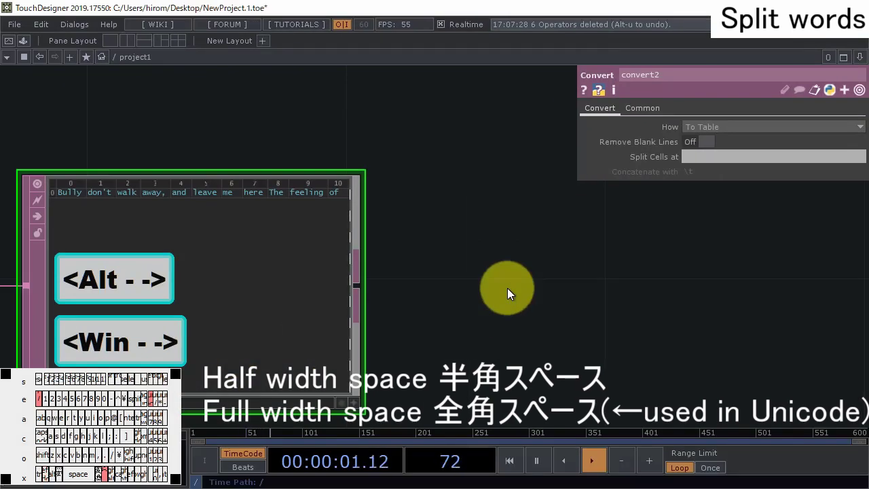
scroll(137, 319, "down", 3)
left_click_drag(478, 263, 366, 243)
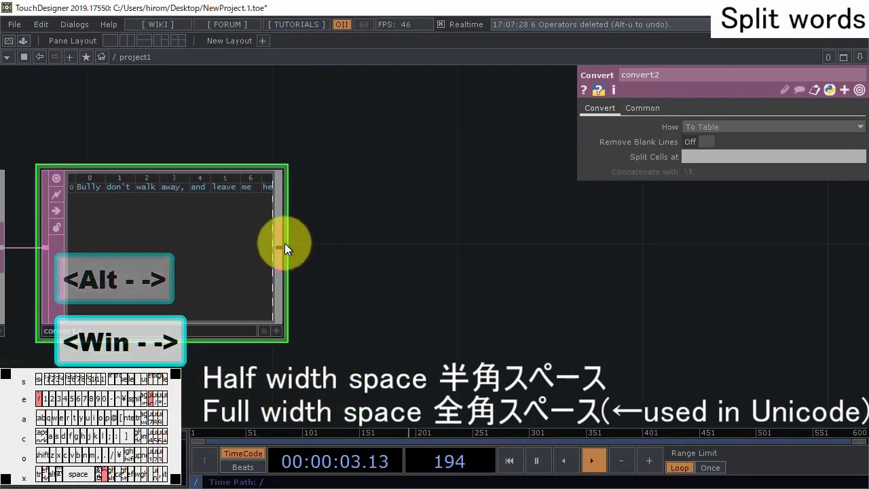
right_click(284, 246)
left_click(626, 229)
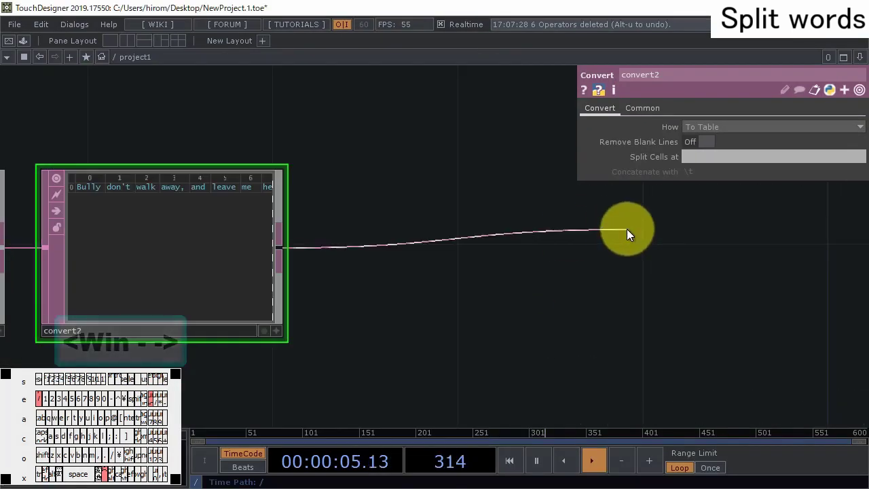
left_click(626, 229)
- Append a Transpose DAT to convert2's output to arrange the separate words as rows
left_click_drag(387, 261, 603, 267)
left_click_drag(218, 156, 282, 157)
scroll(202, 170, "up", 3)
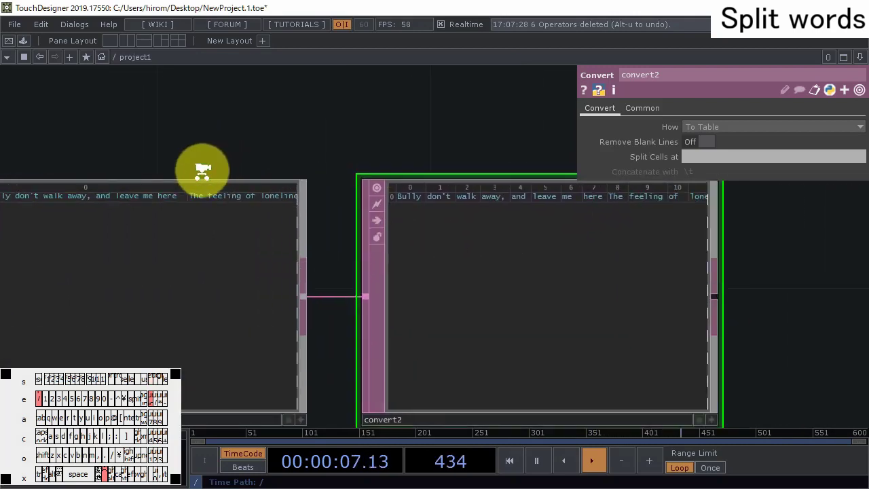
scroll(125, 164, "down", 3)
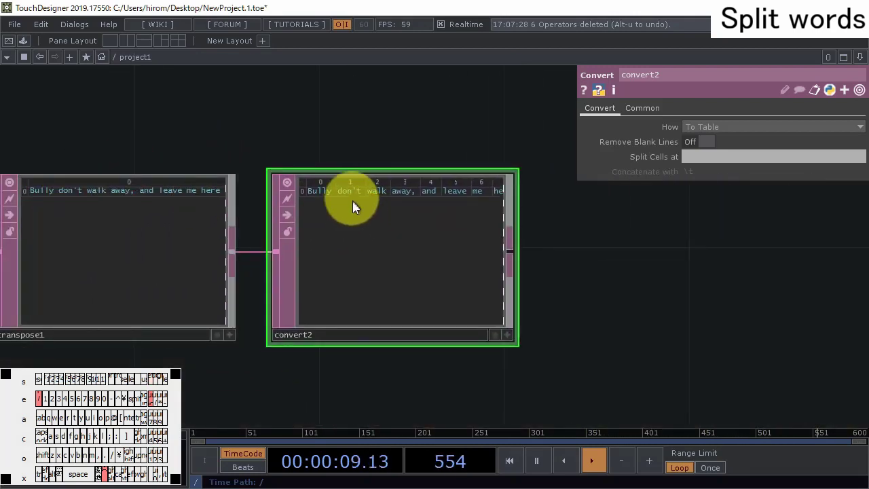
left_click_drag(588, 247, 396, 243)
right_click(304, 248)
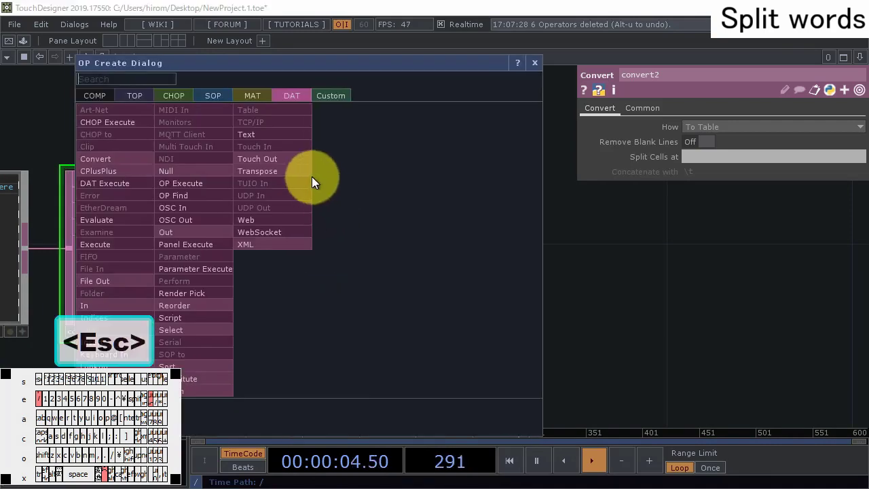
left_click(310, 176)
left_click(450, 246)
left_click_drag(406, 144, 216, 135)
scroll(257, 263, "up", 3)
scroll(260, 262, "down", 5)
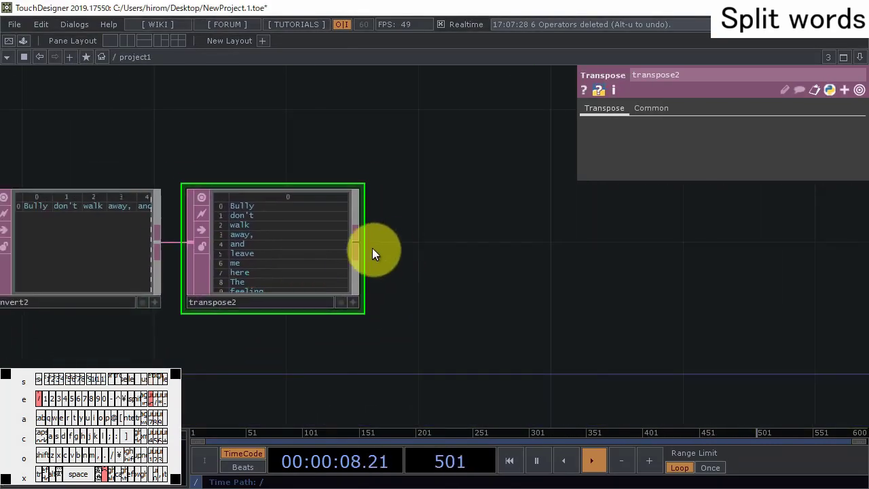
- Append a Select DAT to transpose2's output and place it beside that operator
right_click(367, 239)
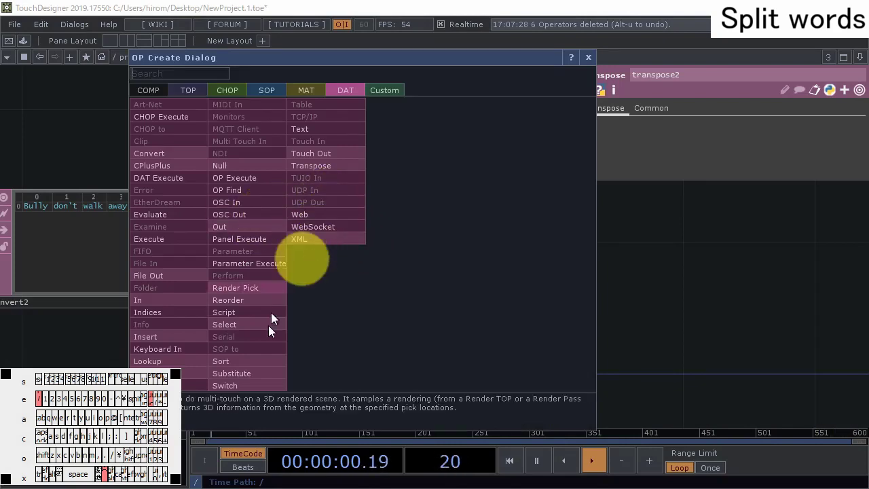
left_click(259, 326)
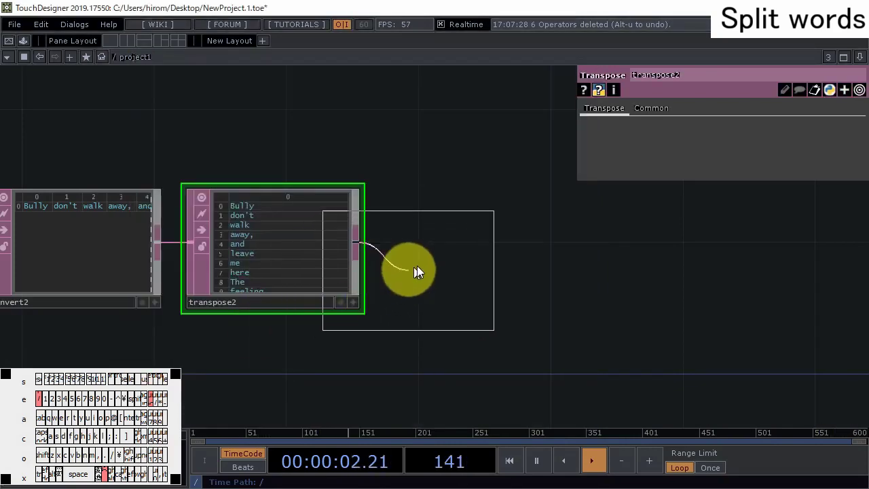
left_click(459, 245)
left_click_drag(429, 163, 301, 145)
- Make select2 select rows by Values and set its Row Select Values to ^ to drop the blank word rows
scroll(325, 259, "up", 5)
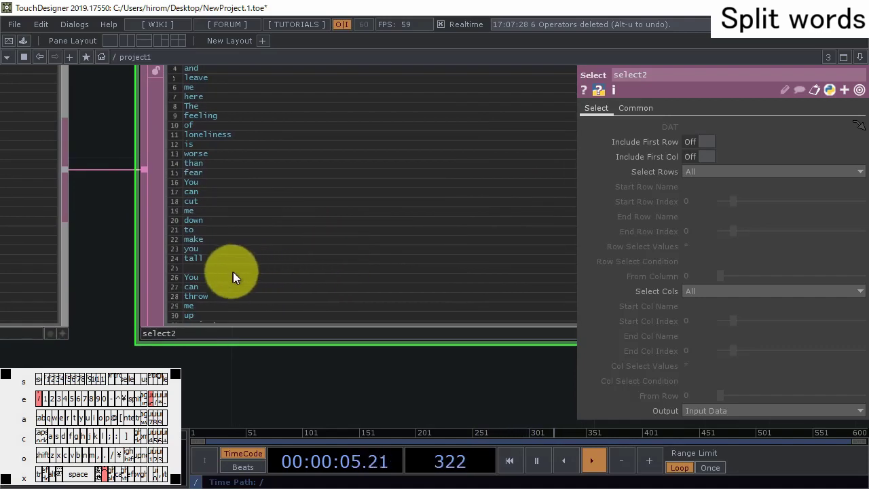
left_click(703, 170)
left_click(712, 238)
left_click(710, 244)
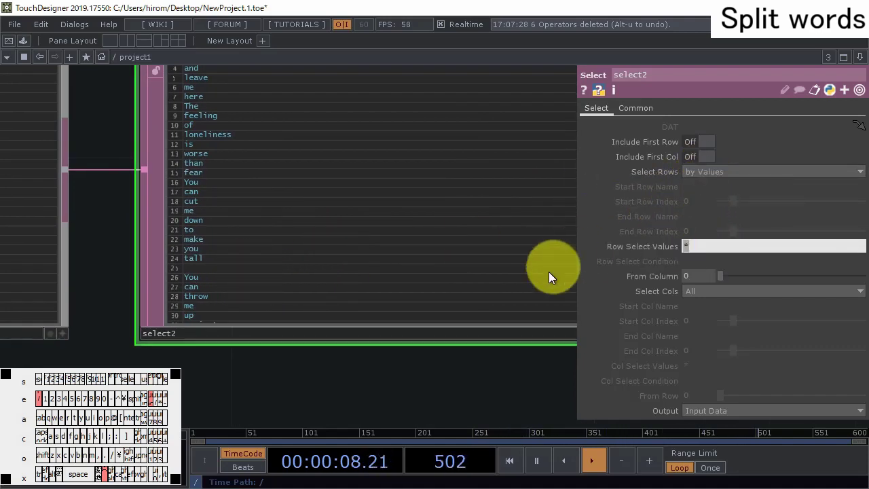
type("^")
key("Return")
key("BackSpace")
key("Zenkaku_Hankaku")
type("^")
key("Return")
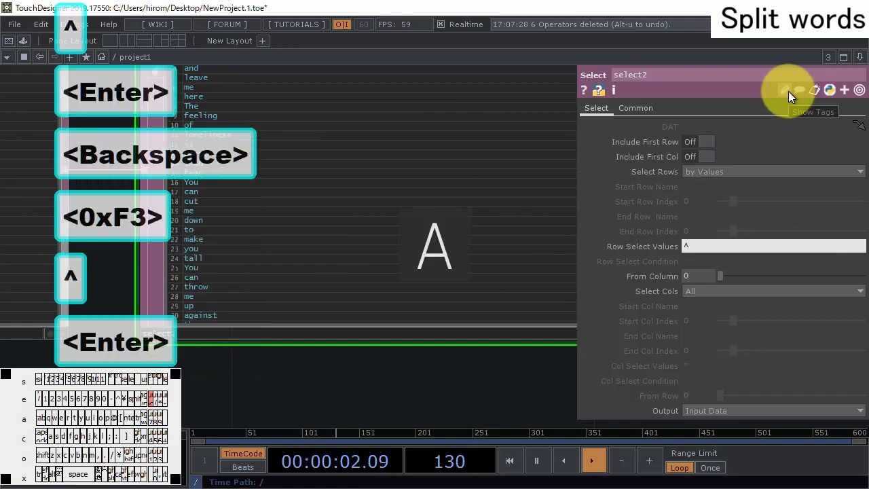
- Review the whole DAT chain from text1 through select2 in the network
scroll(398, 255, "down", 5)
scroll(397, 255, "down", 4)
left_click_drag(360, 314, 533, 290)
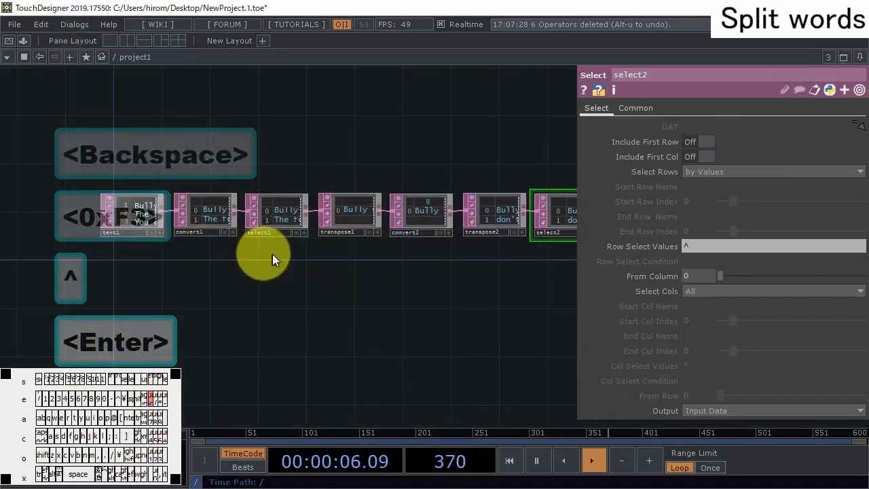
left_click_drag(284, 251, 207, 255)
left_click(174, 219)
left_click_drag(356, 300, 305, 272)
left_click(106, 206)
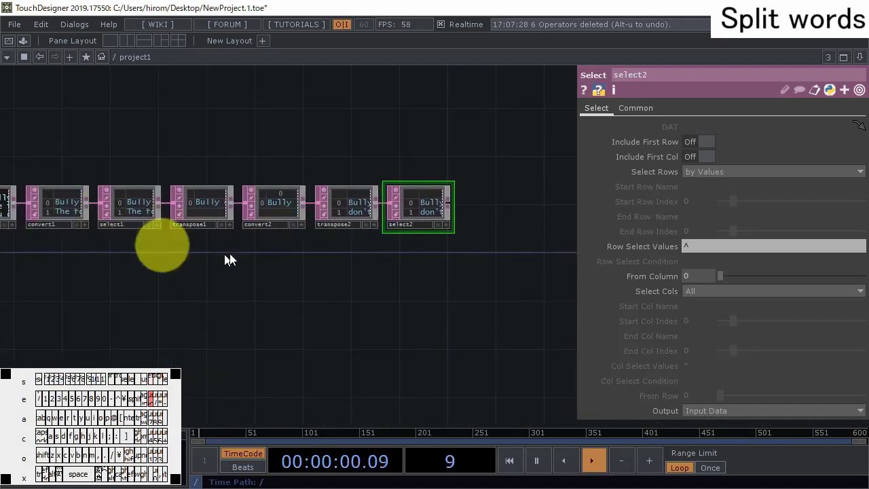
- Append a Null DAT to select2's output to end the word-splitting chain
left_click_drag(252, 255, 83, 305)
scroll(295, 214, "up", 4)
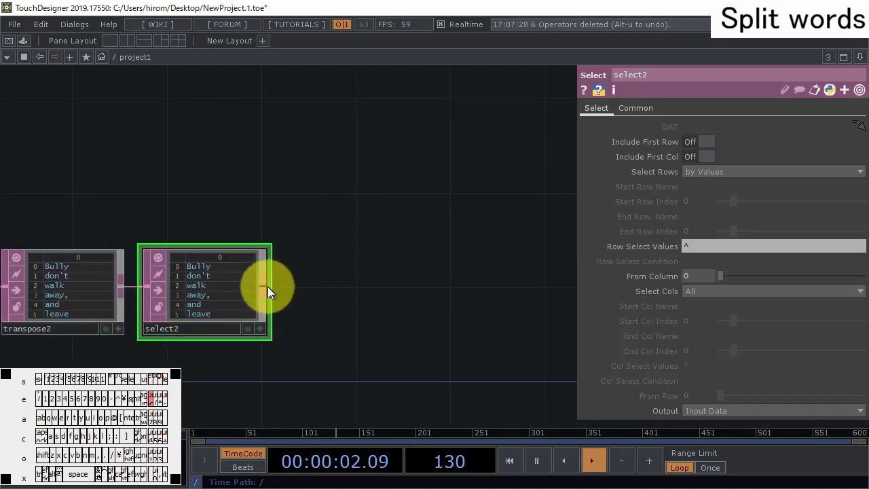
right_click(268, 286)
left_click(175, 211)
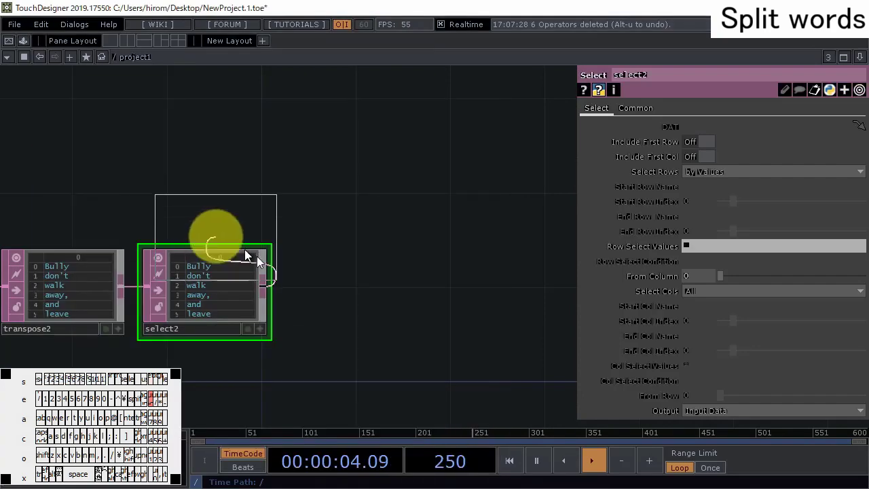
left_click(350, 287)
left_click_drag(214, 193, 435, 158)
- Collapse the DATs from convert1 through select2 into a single Base COMP between text1 and null1
scroll(388, 177, "down", 5)
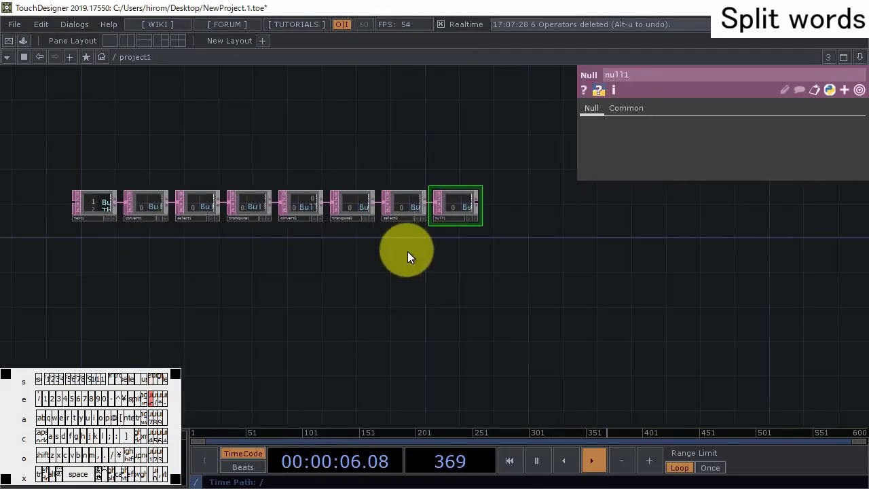
right_click_drag(408, 251, 149, 197)
right_click(184, 243)
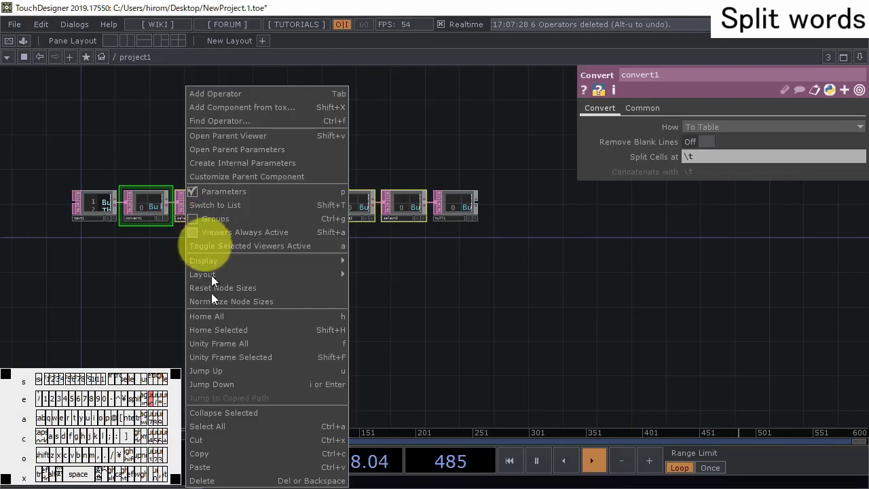
left_click(250, 410)
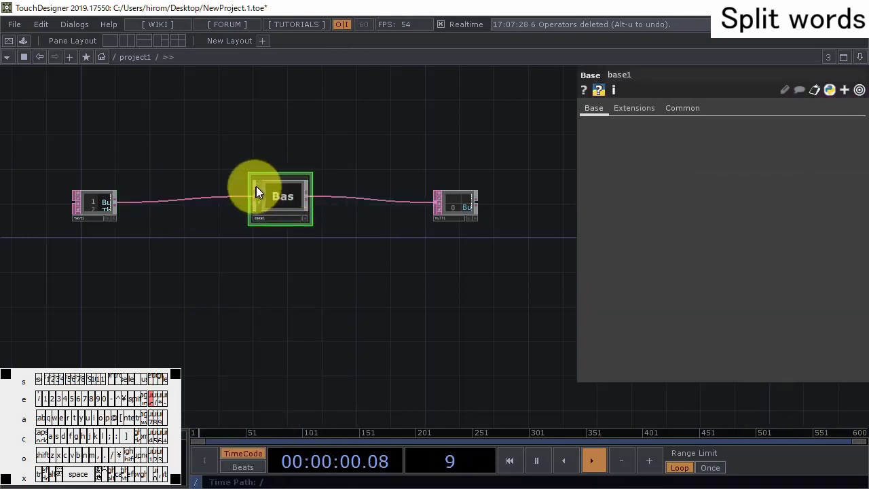
- Move base1 close to text1 and place null1 directly beside base1
left_click_drag(269, 188, 156, 207)
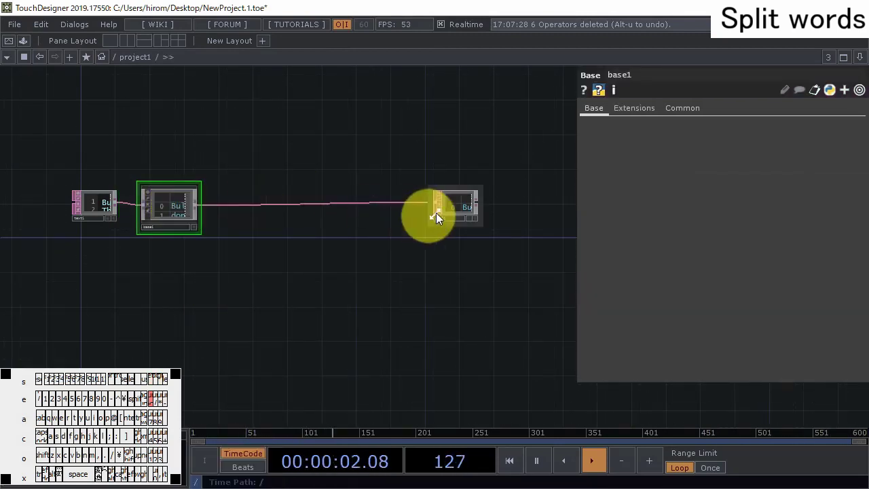
left_click_drag(423, 211, 211, 204)
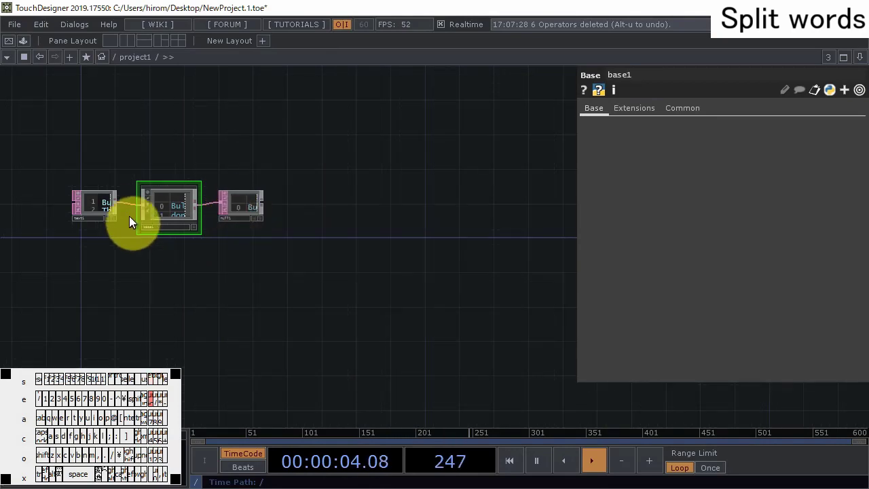
scroll(133, 222, "up", 5)
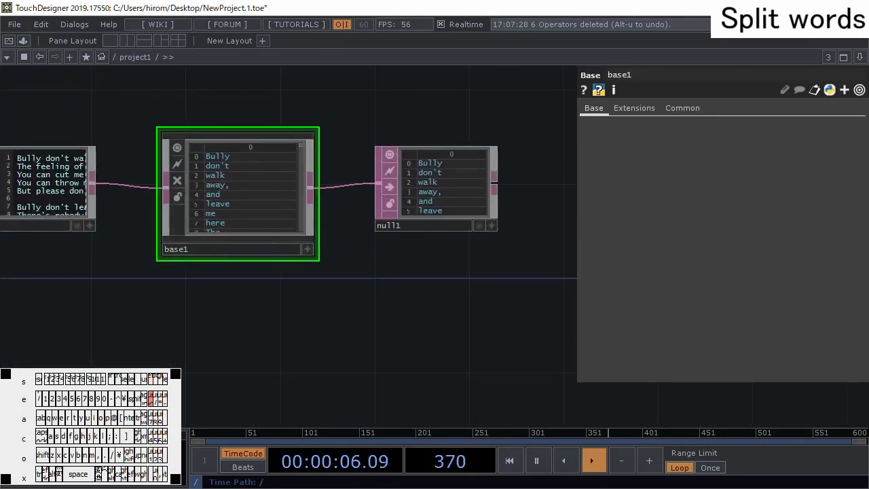
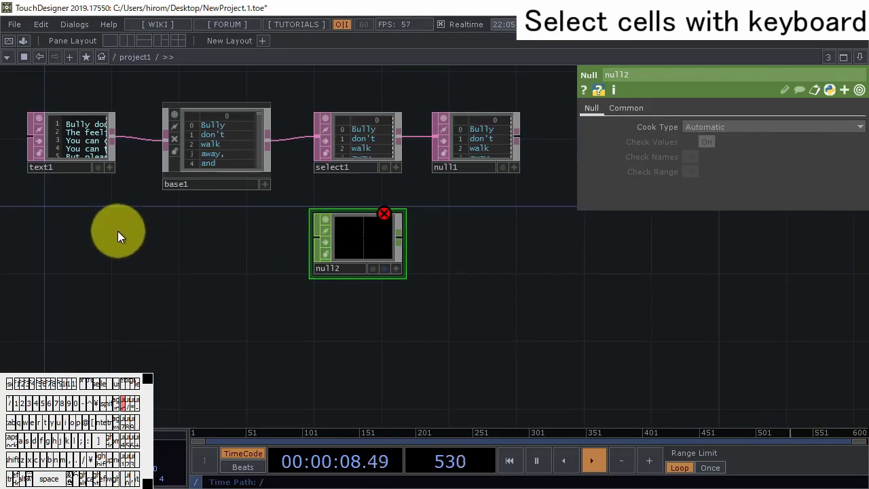
- Add a Keyboard In CHOP below text1 and connect its output to null2
key("Tab")
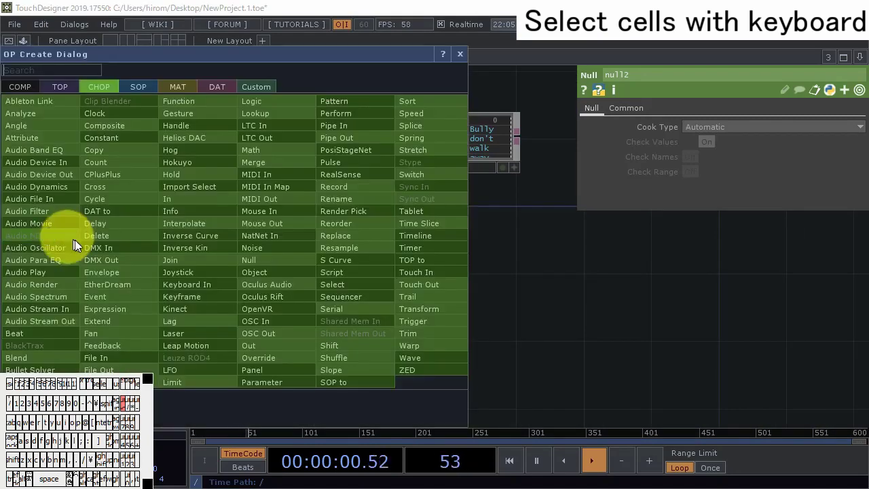
left_click(217, 280)
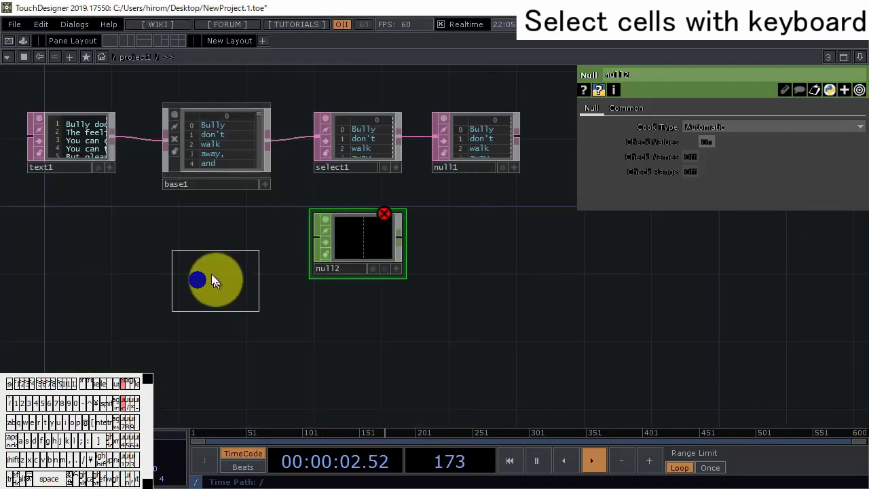
left_click(85, 243)
left_click_drag(207, 246, 343, 244)
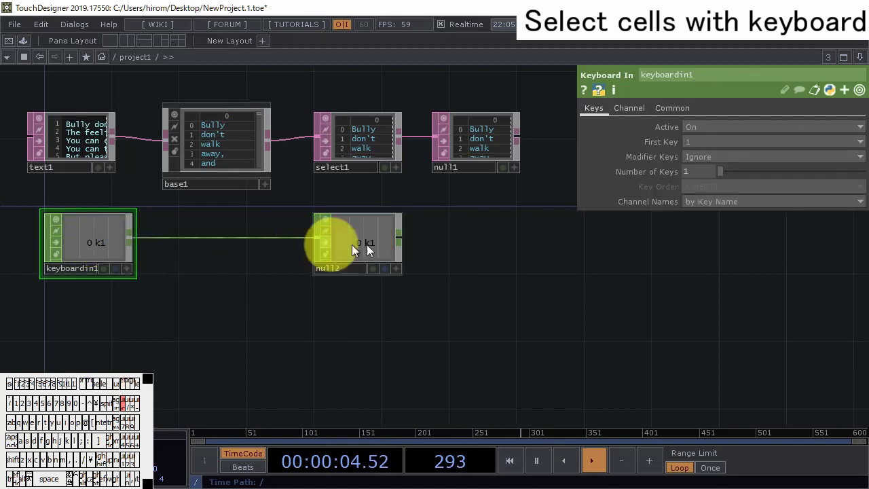
- Test the 1 key's signal through keyboardin1 and null2
left_click_drag(460, 244, 429, 266)
key("1")
key("1")
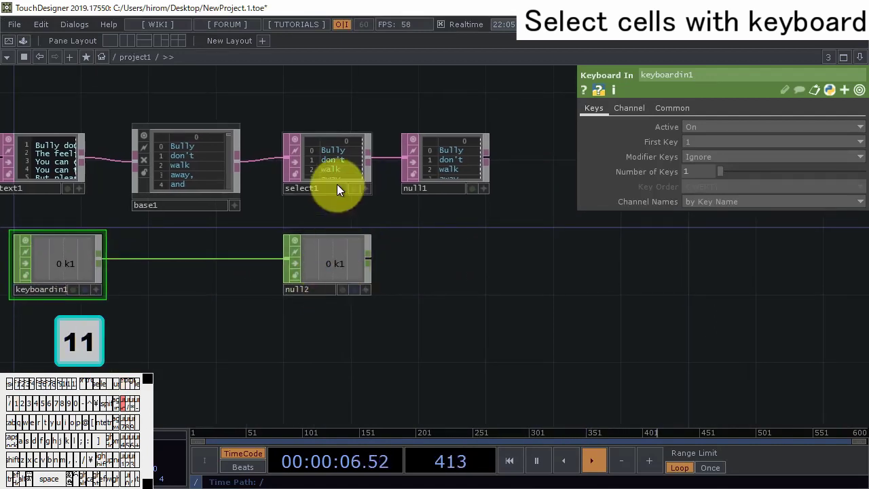
- Set select1 to select rows by Index
left_click(339, 167)
left_click(732, 172)
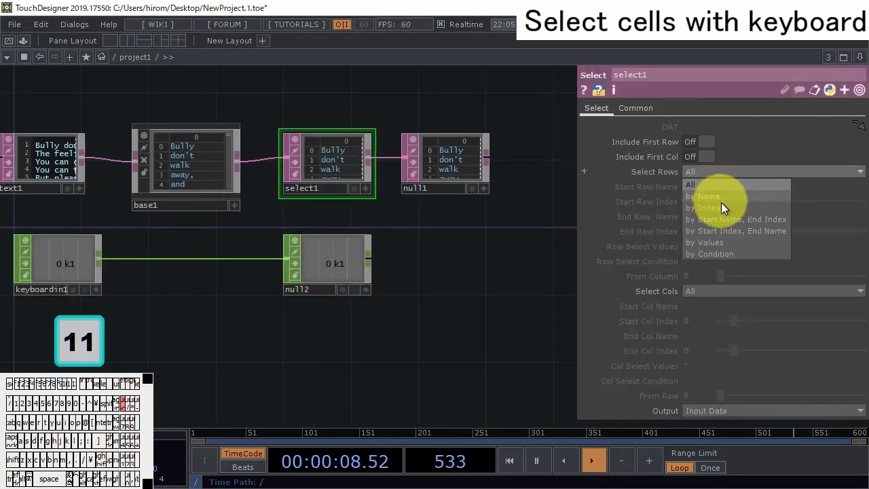
left_click(720, 207)
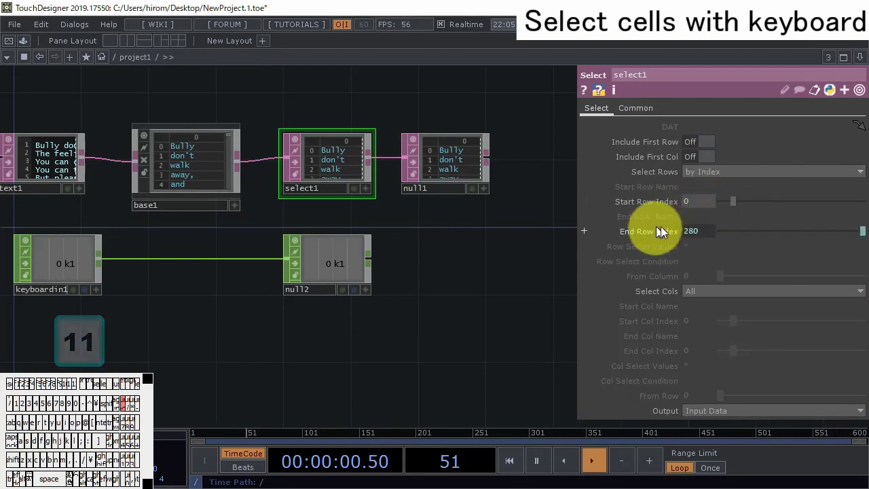
- Activate null2's viewer and insert a Rename CHOP between keyboardin1 and null2
left_click(365, 289)
right_click(216, 255)
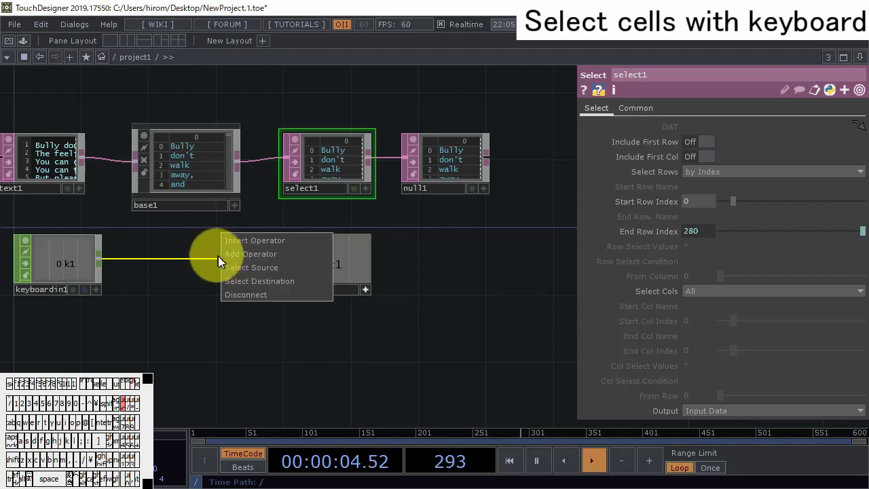
left_click(224, 246)
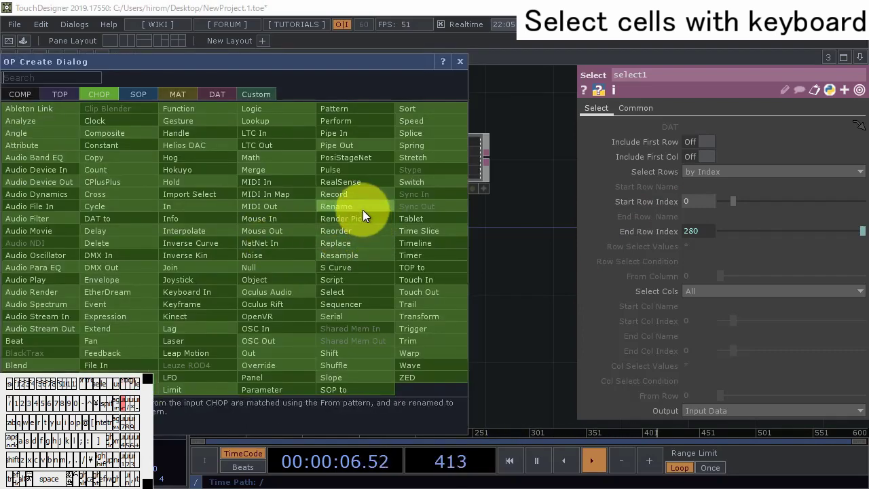
left_click(362, 208)
left_click(228, 263)
- Rename all incoming channels to Row in rename1
left_click(721, 140)
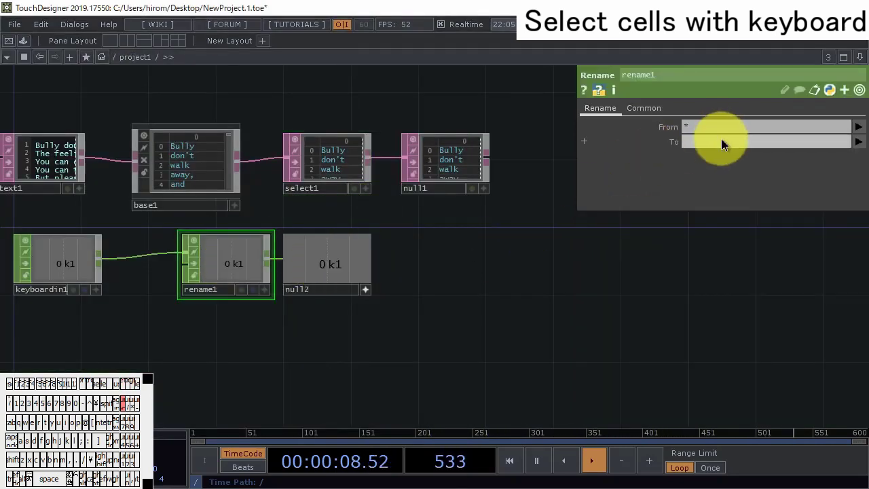
type("Row")
key("Return")
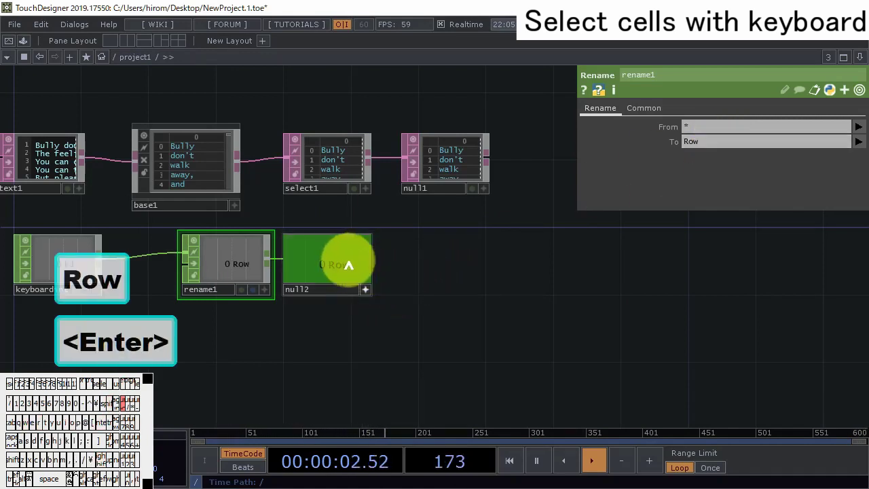
- Reference null2's Row channel in both the Start Row Index and End Row Index of select1
left_click(333, 163)
left_click_drag(332, 163, 712, 198)
left_click(712, 200)
left_click_drag(343, 266, 686, 228)
left_click(705, 226)
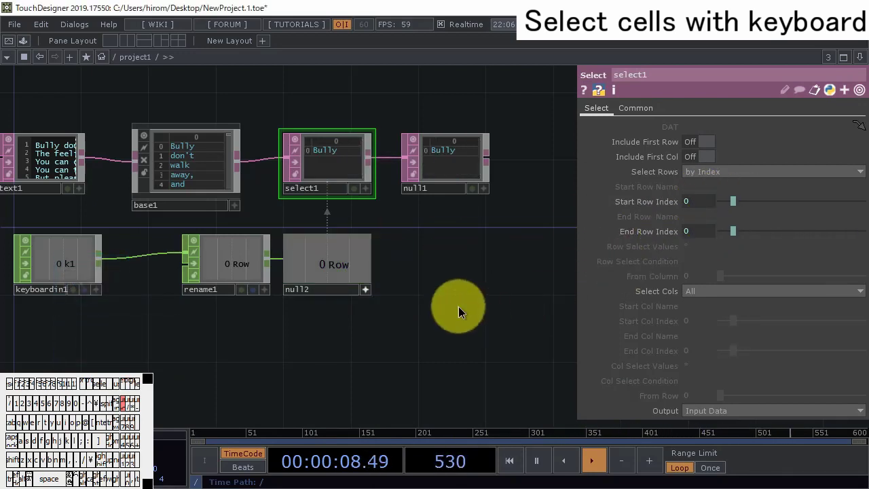
- Test how the 1 key changes the word picked by select1
key("1")
key("1")
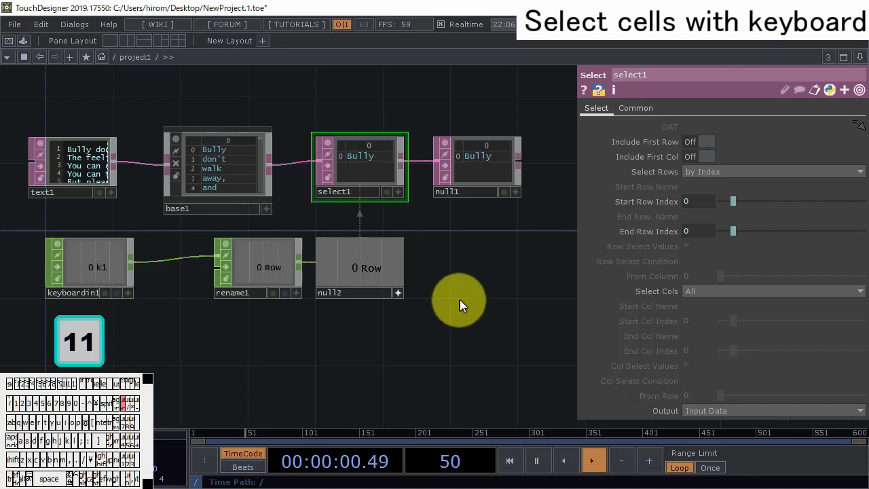
key("1")
key("1")
- Move keyboardin1 away from rename1 and insert a Count CHOP on the wire between them
left_click_drag(172, 267, 53, 265)
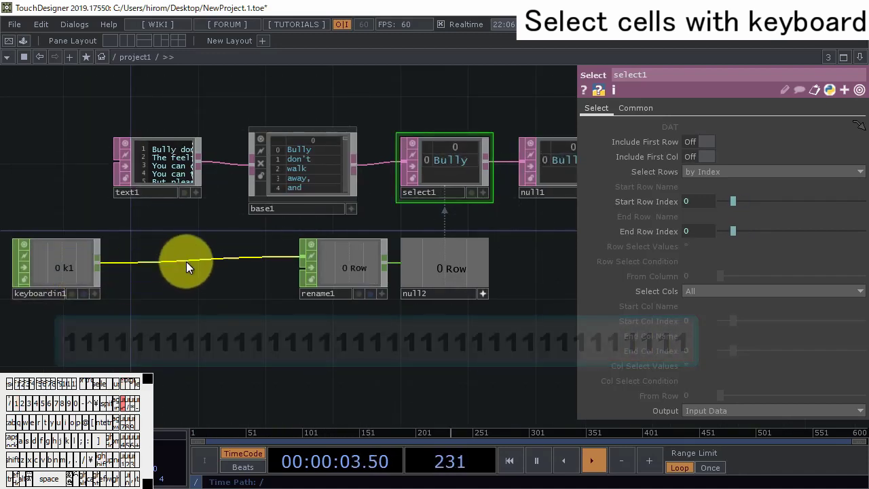
right_click(187, 261)
left_click(203, 247)
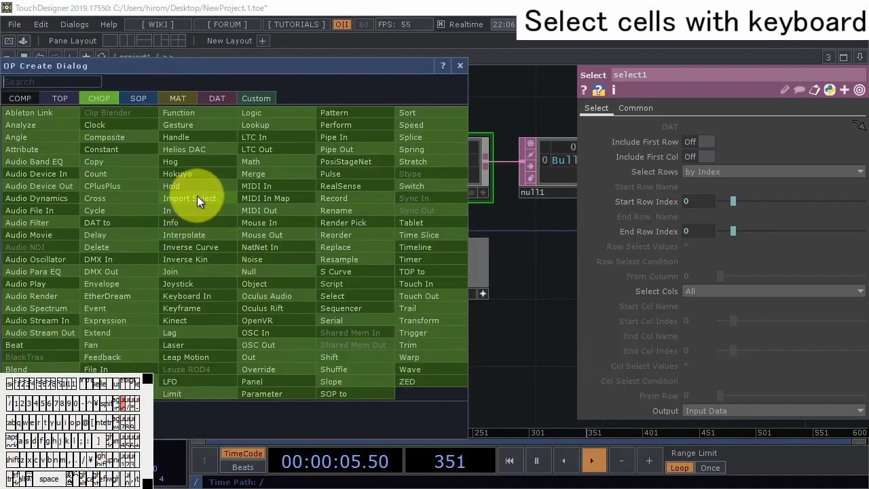
left_click(133, 175)
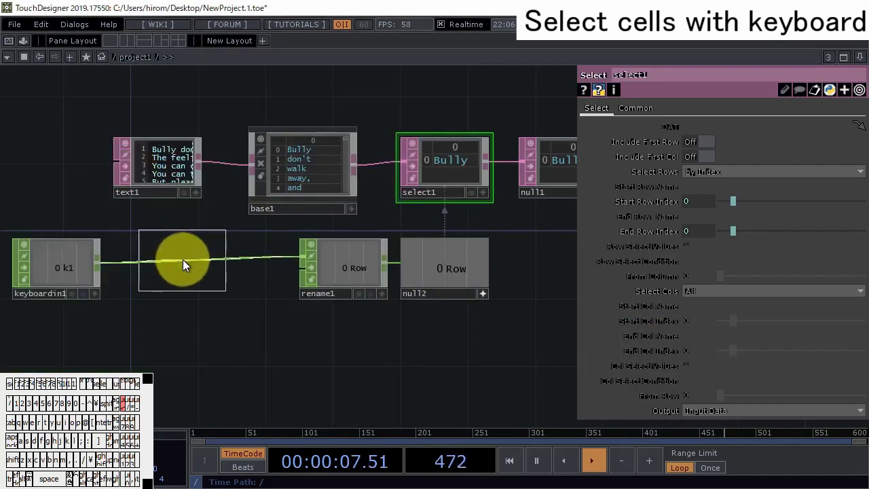
left_click(183, 260)
- Trigger the 1 key repeatedly to check that count1 advances the selected lyric word in select1
key("2")
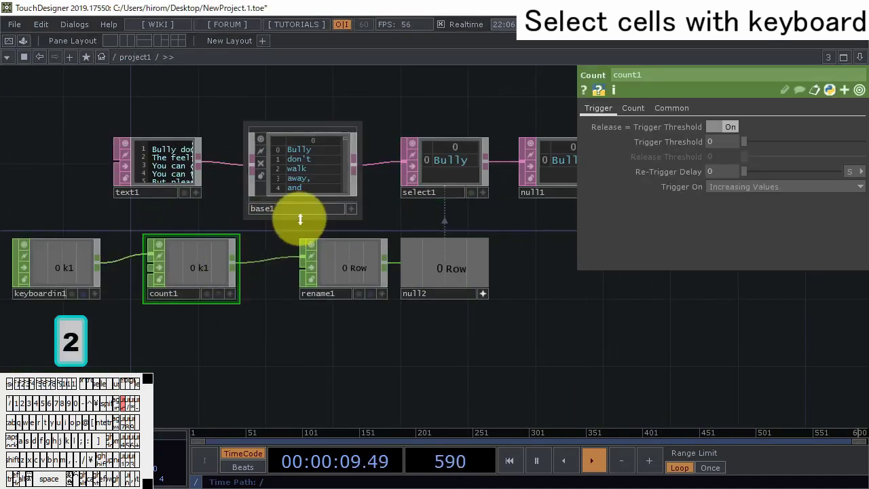
key("1")
key("1")
key("1")
key("1")
key("1")
key("1")
key("1")
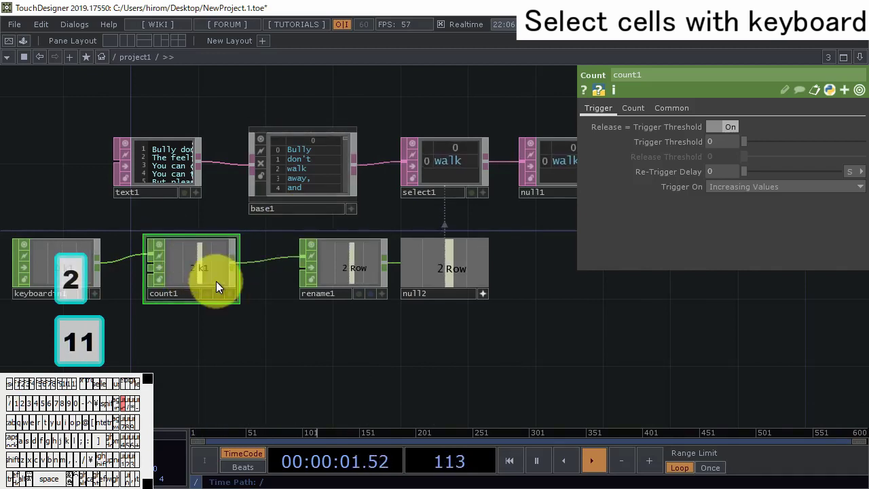
key("1")
key("1")
key("1")
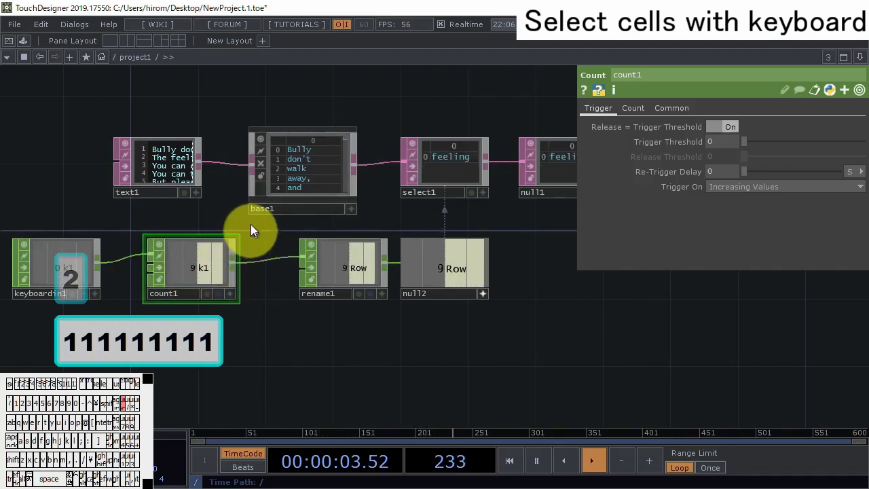
- Duplicate keyboardin1 and place the copy directly below it
scroll(286, 197, "down", 3)
mouse_move(287, 275)
left_mouse_down()
mouse_move(284, 242)
mouse_move(286, 275)
left_mouse_up()
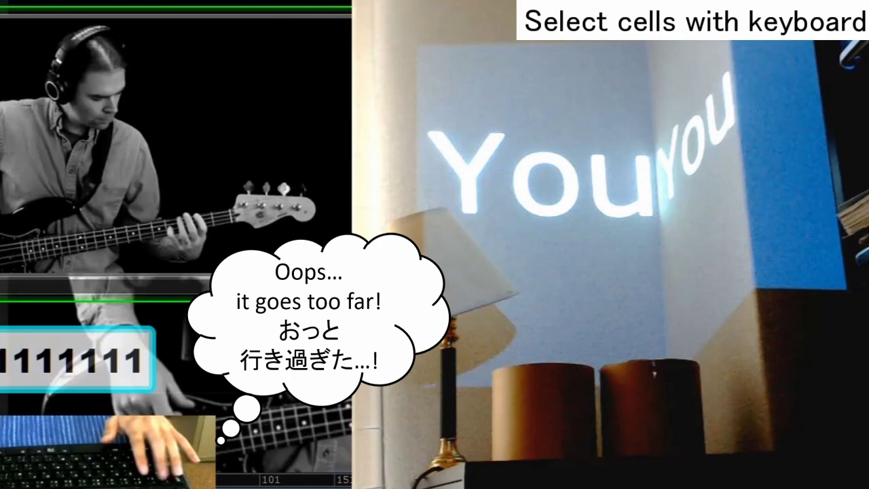
key("2")
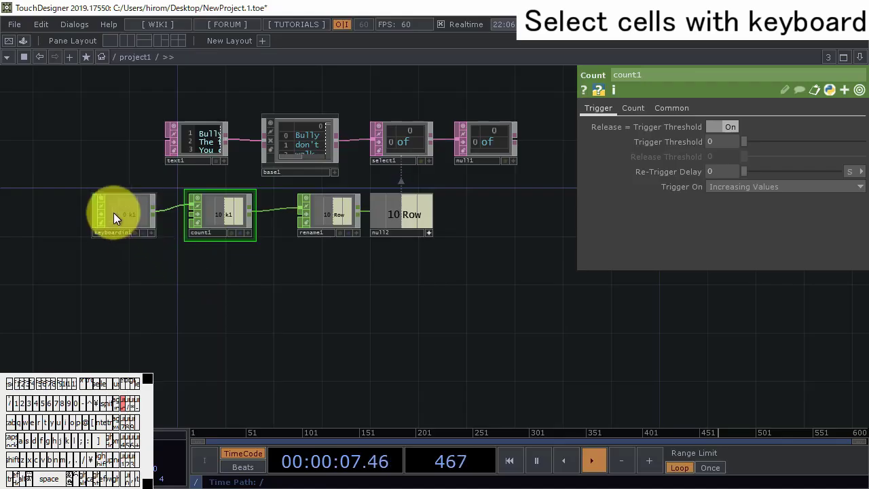
left_click(114, 213)
key("ctrl+c")
key("ctrl+v")
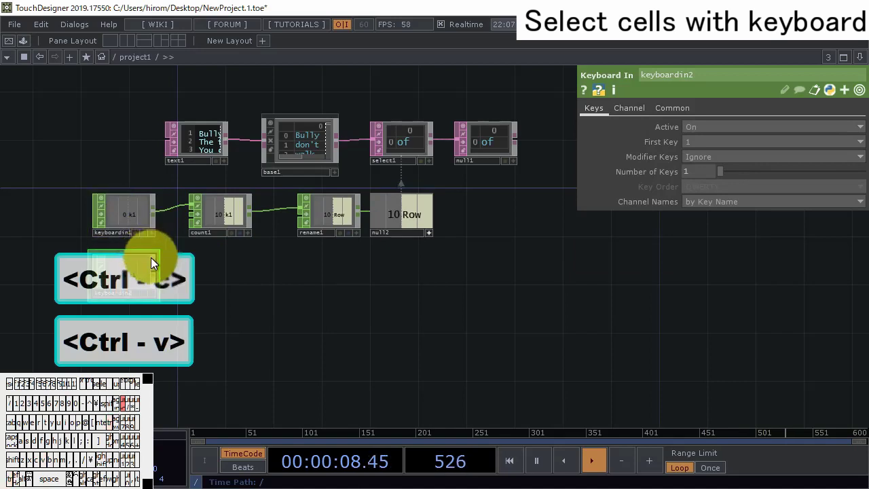
left_click(151, 257)
- Set the First Key of keyboardin2 to 2
left_click_drag(222, 280, 352, 281)
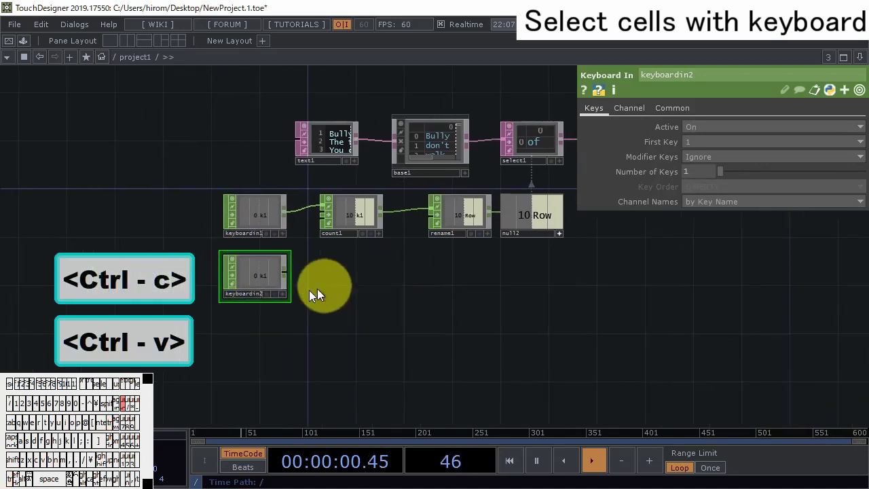
scroll(272, 282, "up", 4)
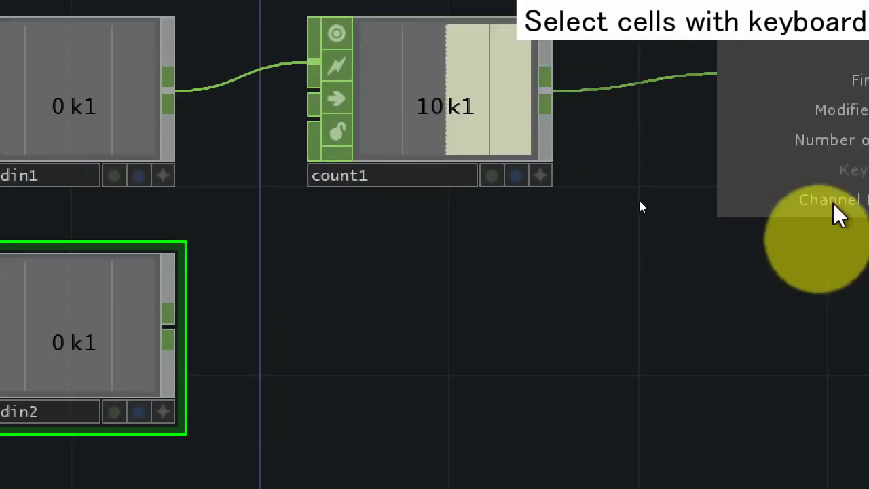
left_click(736, 178)
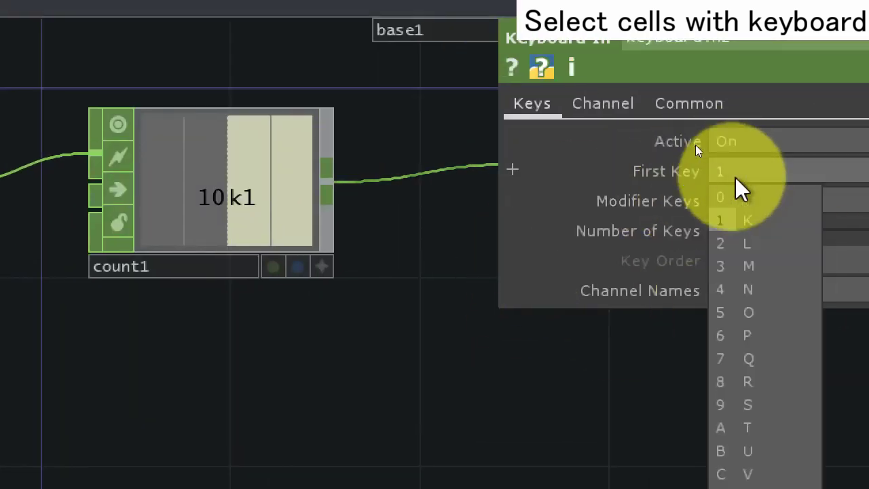
left_click(721, 244)
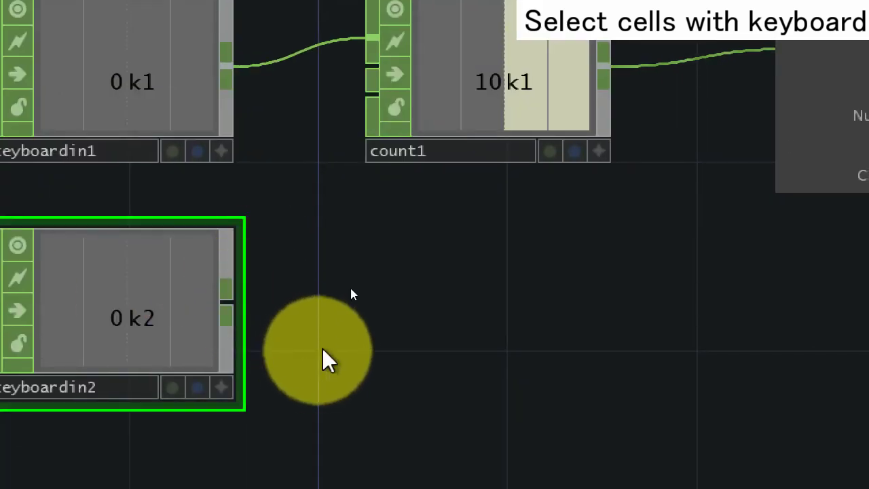
- Test the 2 key on keyboardin2 and the 1 key on keyboardin1
key("2")
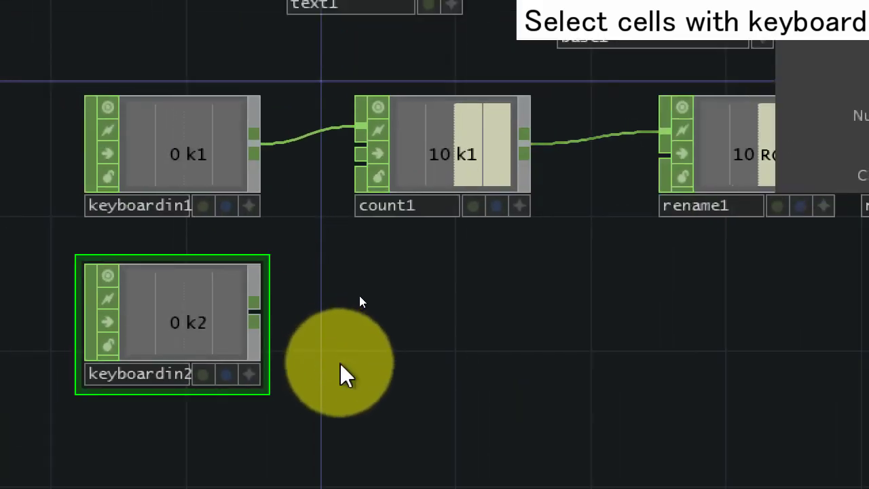
key("super+minus")
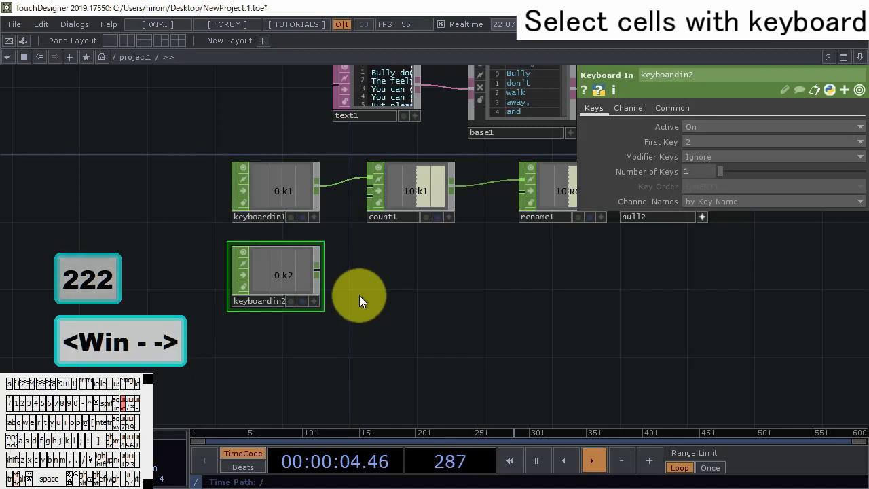
key("2")
key("2")
key("2")
key("1")
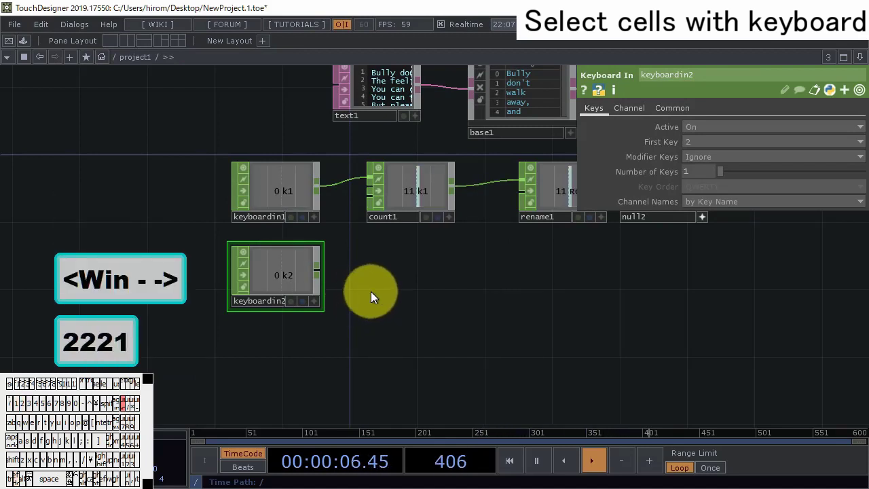
- Add a Count CHOP fed by keyboardin2 and place it directly below count1
key("1")
key("1")
left_click_drag(384, 288, 327, 281)
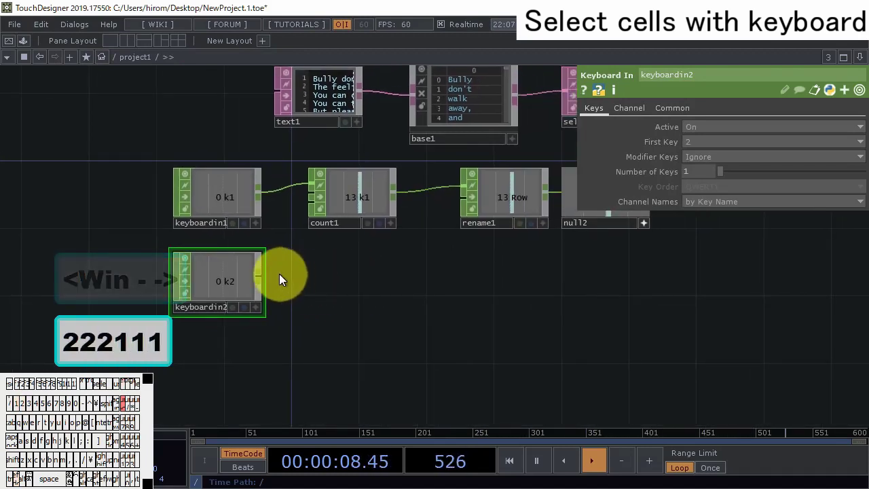
left_click(260, 274)
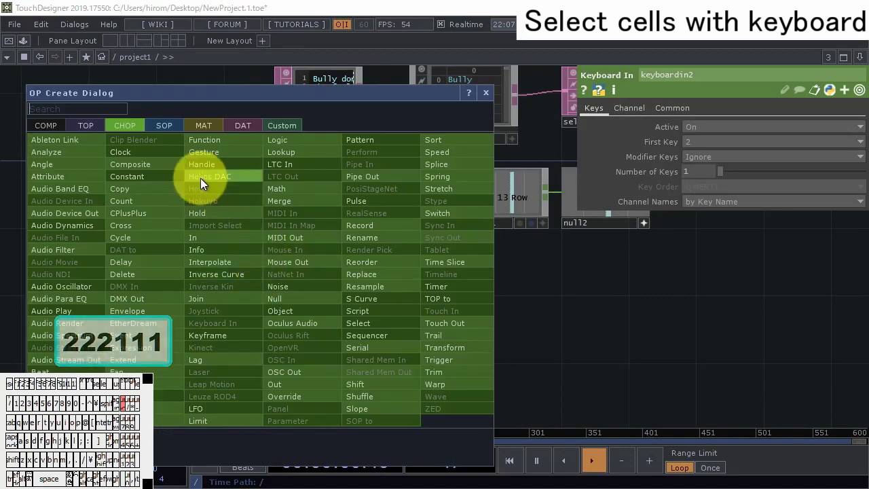
left_click(145, 202)
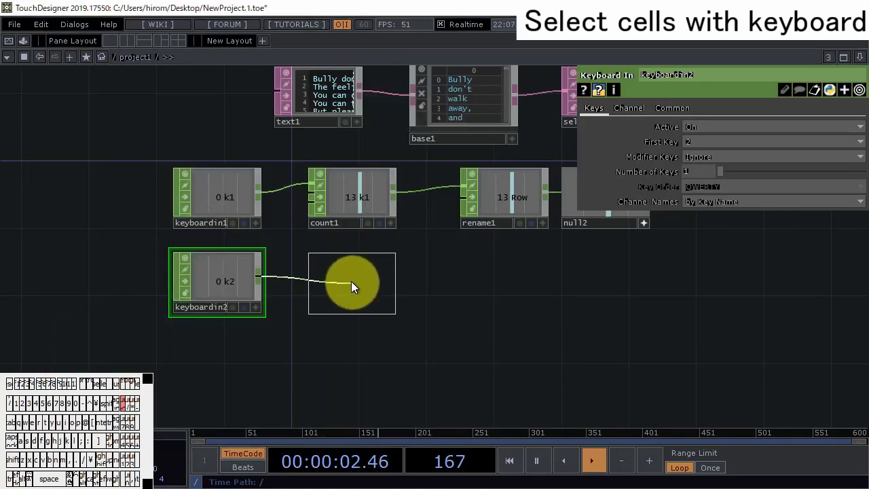
left_click(351, 281)
- Shift rename1 and null2 further along the chain and insert a Math CHOP between count1 and rename1
left_click_drag(476, 291, 429, 300)
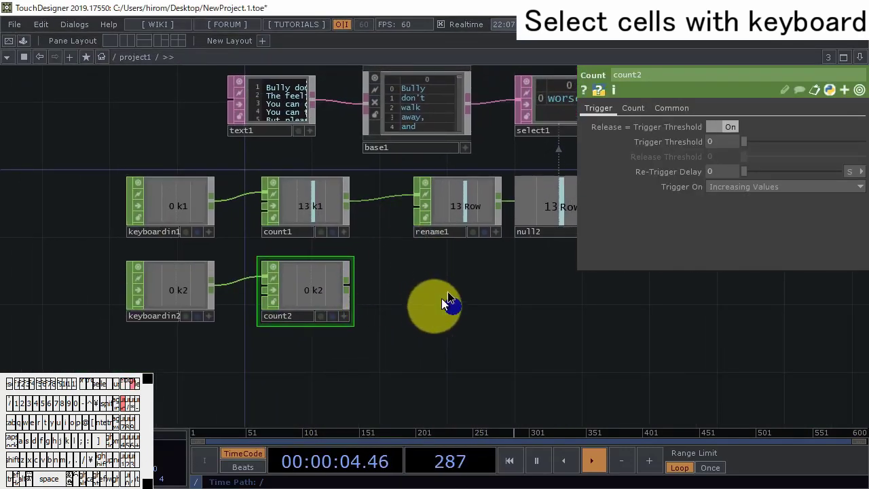
right_click_drag(441, 298, 591, 180)
left_click_drag(479, 213, 597, 211)
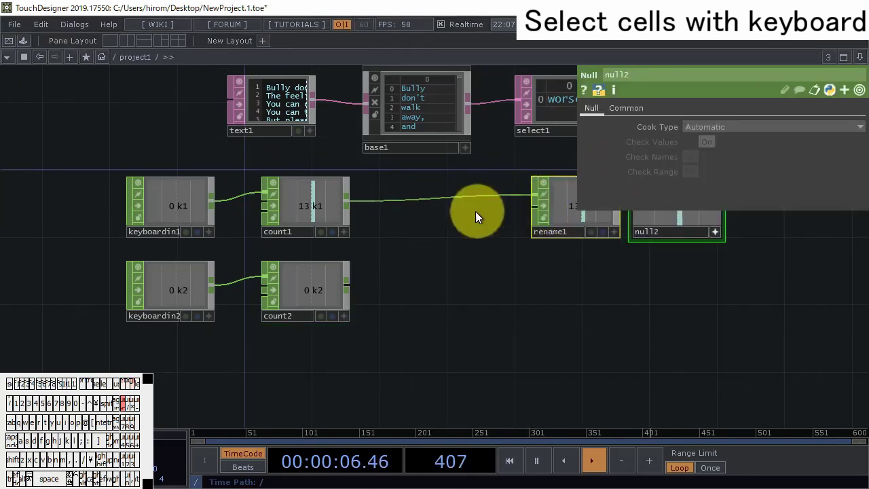
right_click(452, 199)
left_click(452, 188)
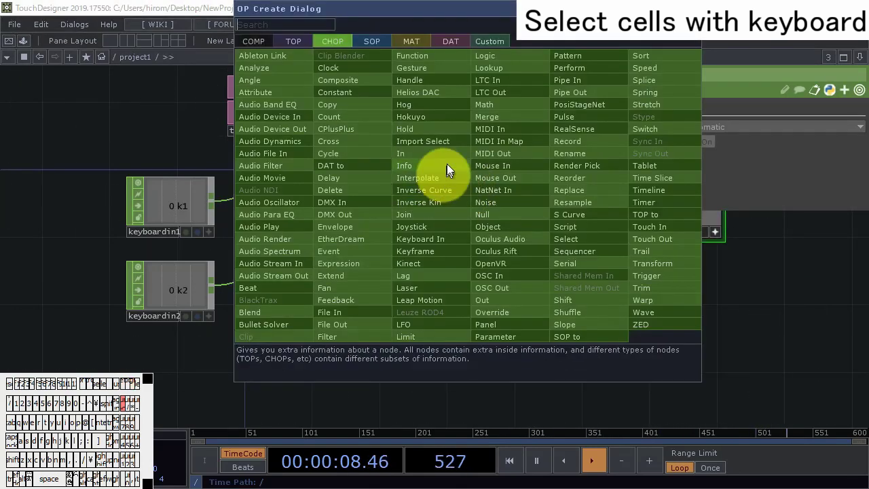
left_click(484, 105)
left_click(428, 205)
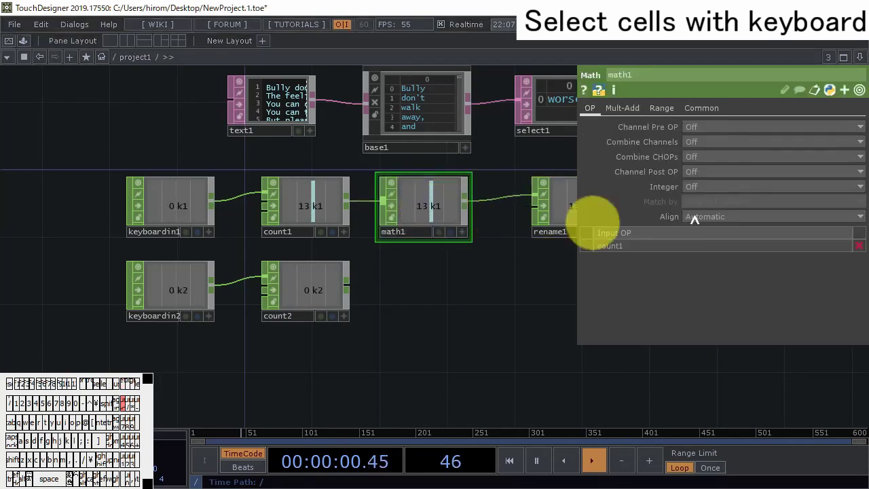
- Set Combine CHOPs of math1 to Subtract and connect count2 as its second input
left_click(714, 159)
left_click(747, 197)
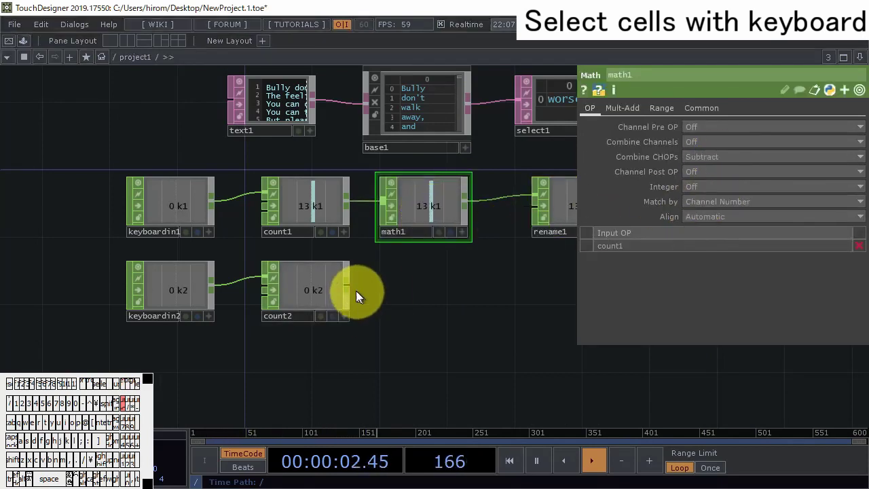
left_click_drag(346, 286, 382, 203)
- Trigger the 1 key three times and the 2 key repeatedly to check that math1 steps the selected word forward and back
left_click_drag(475, 284, 379, 308)
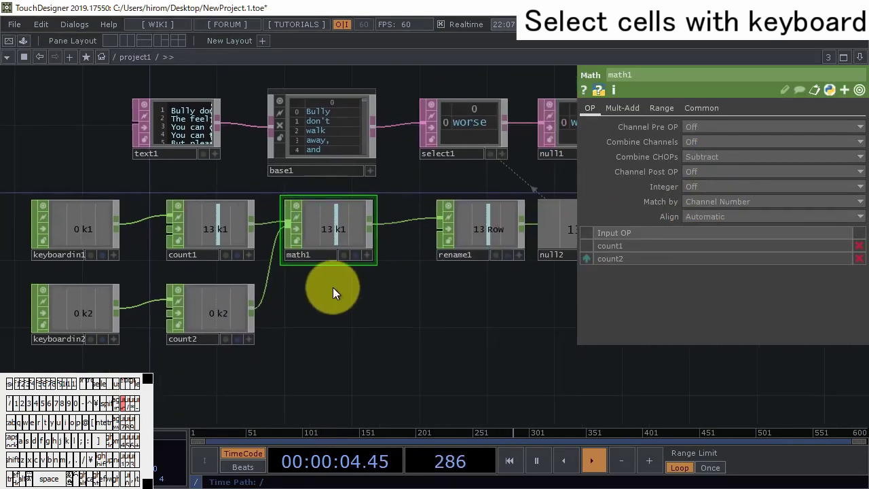
key("1")
key("1")
key("1")
key("2")
key("2")
key("2")
key("2")
key("2")
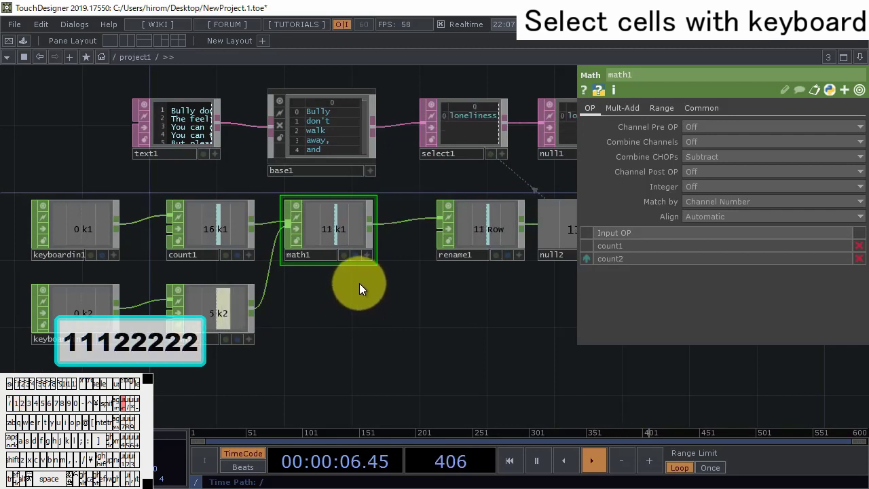
key("2")
key("2")
key("2")
key("2")
key("2")
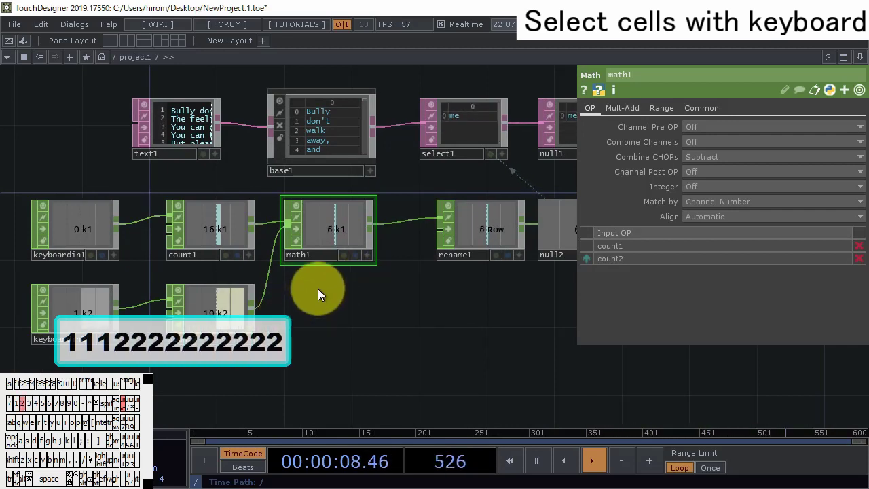
key("2")
key("2")
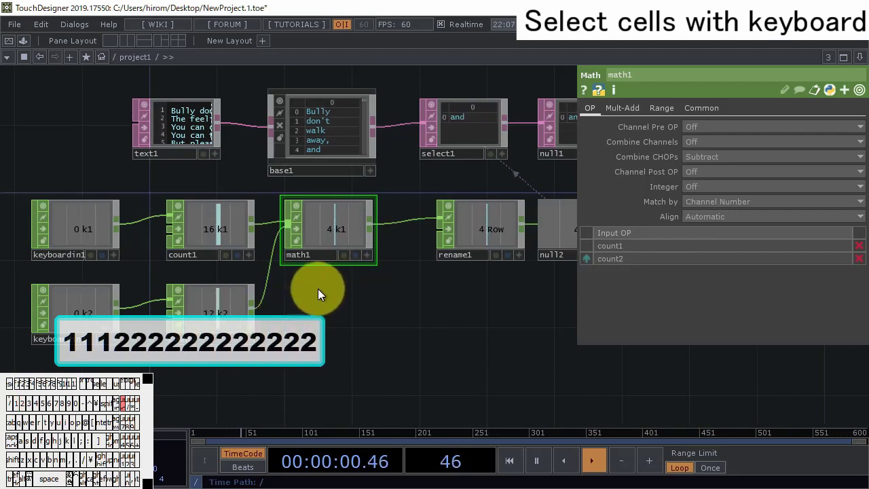
- Keep triggering the 2 key past the first word to check how math1 and select1 behave below zero
scroll(352, 306, "up", 2)
scroll(359, 310, "down", 2)
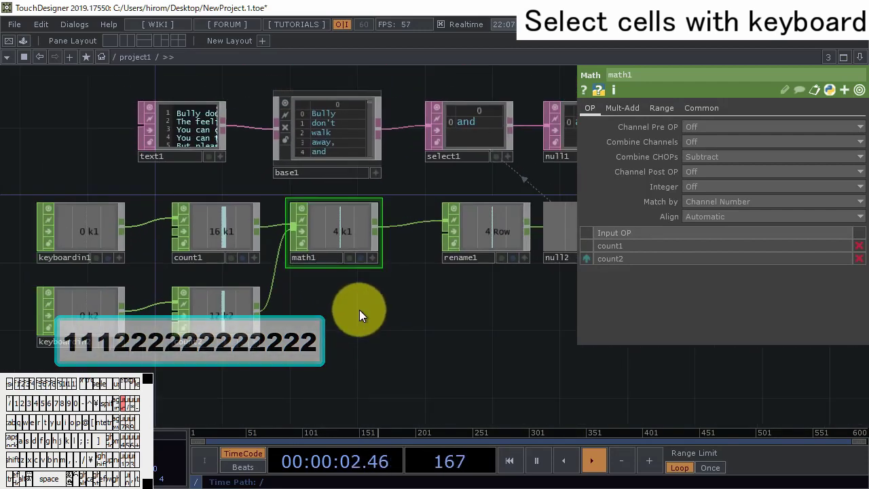
key("2")
key("2")
key("2")
key("2")
key("2")
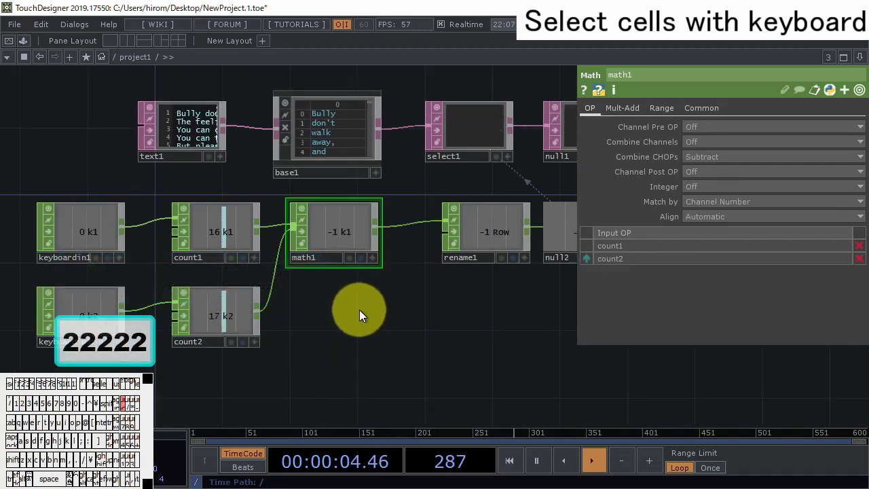
key("2")
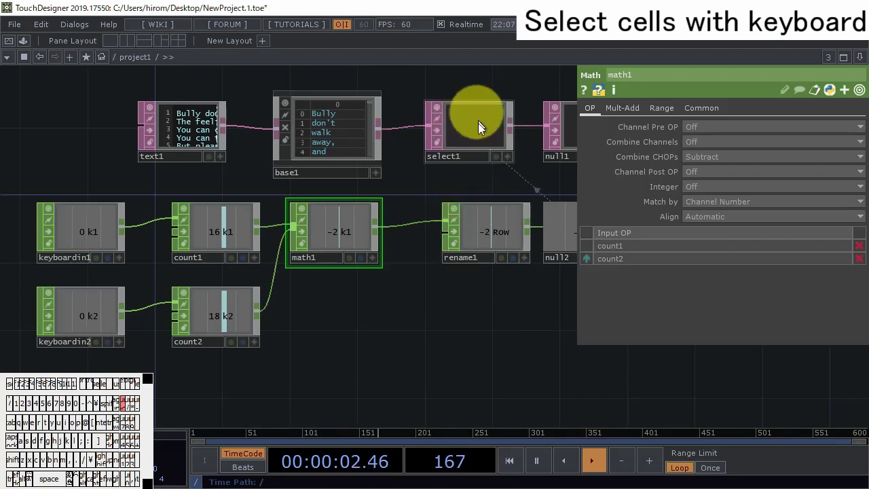
- Set the Limit of count2 to Clamp Min/Max
left_click_drag(412, 309, 471, 311)
left_click(286, 319)
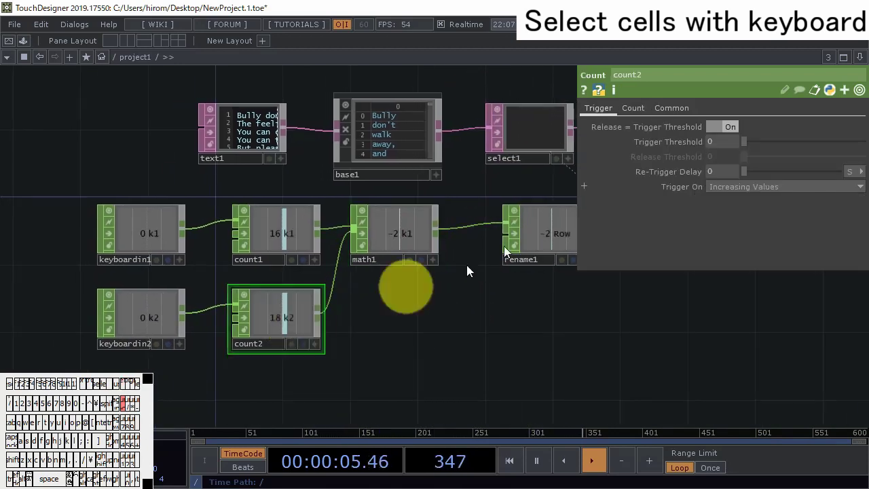
left_click(638, 106)
left_click(781, 129)
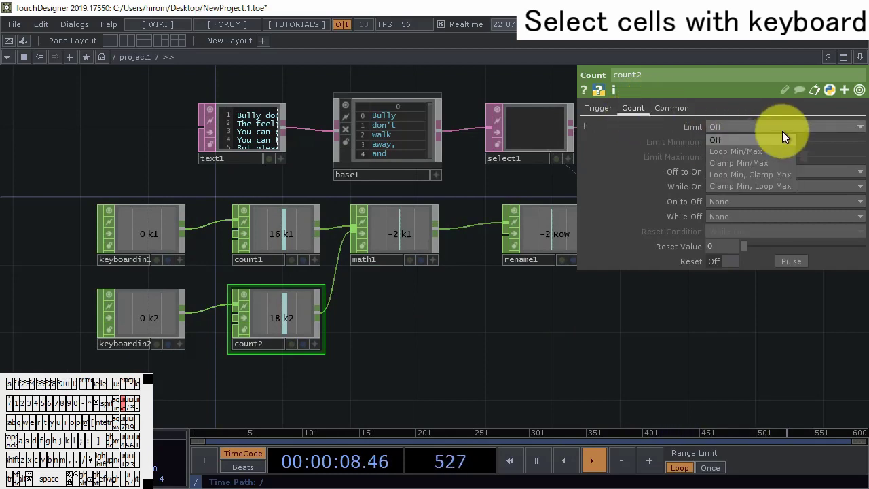
left_click(776, 162)
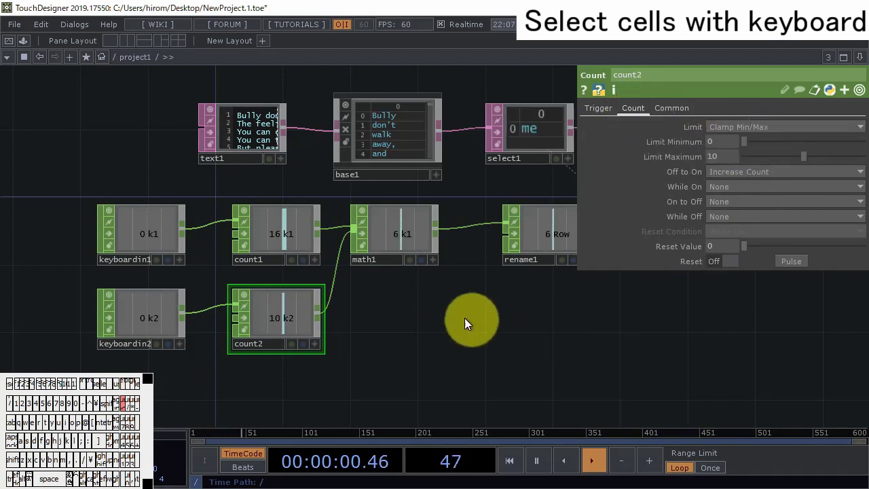
- Link the k1 channel of count1 to the Limit Maximum of count2 as a CHOP reference
left_click_drag(464, 323, 428, 307)
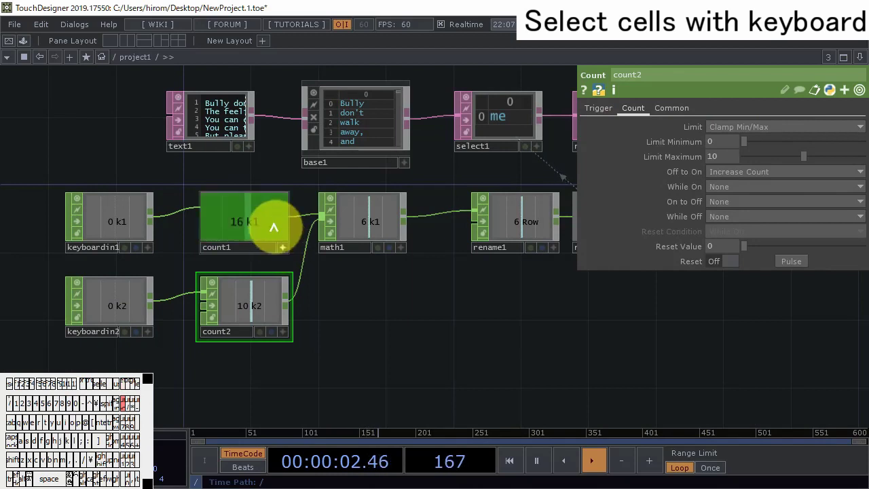
left_click_drag(274, 227, 714, 152)
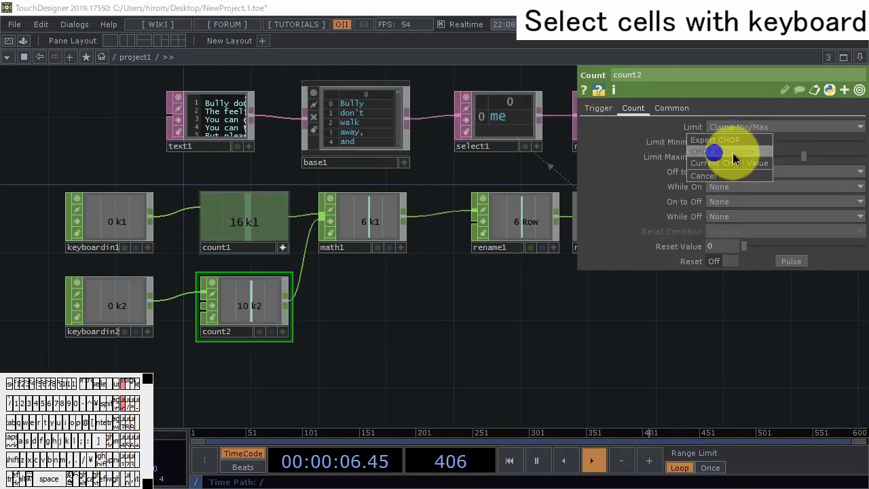
left_click(733, 153)
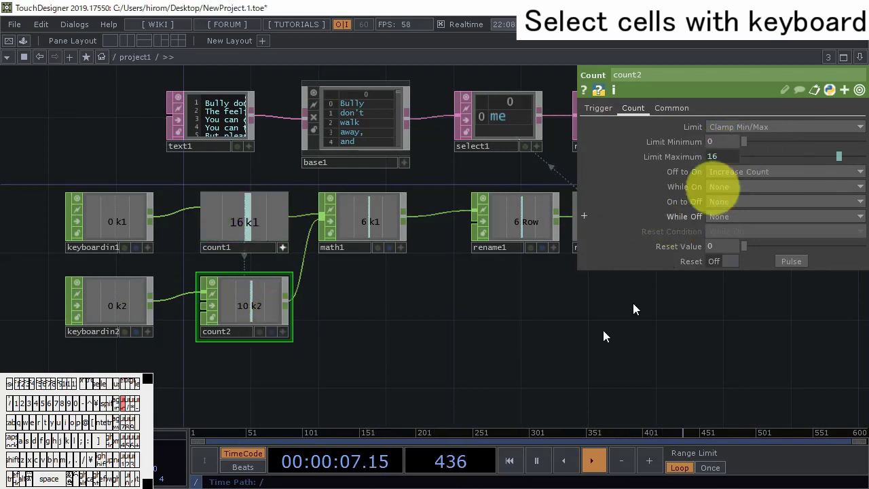
left_click(285, 247)
left_click_drag(372, 287, 338, 284)
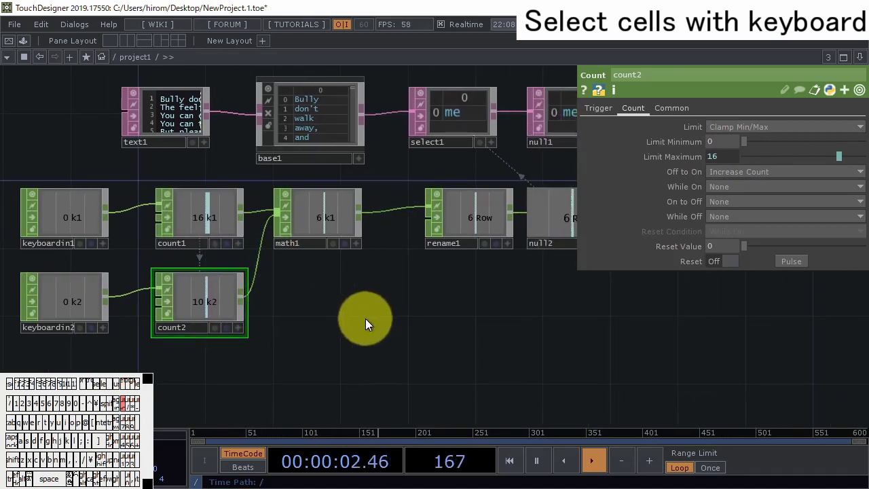
- Add a Keyboard In CHOP below keyboardin2 and set its First Key to R
left_click_drag(365, 318, 489, 266)
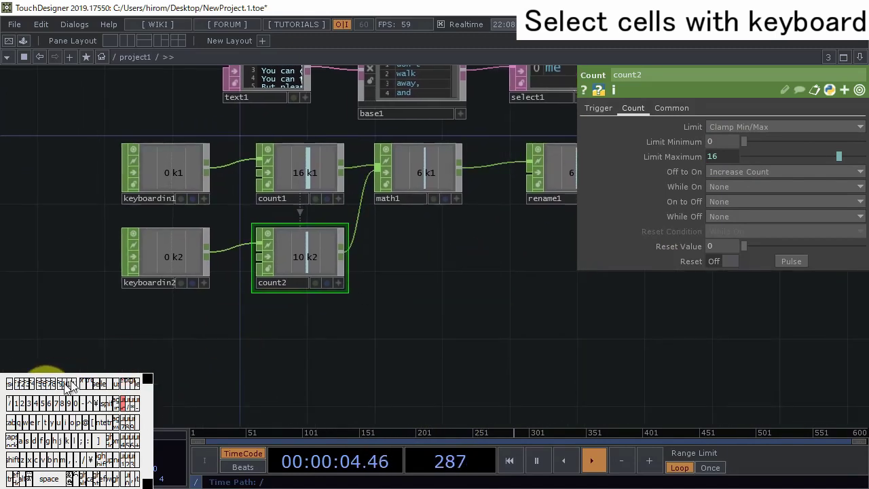
double_click(170, 308)
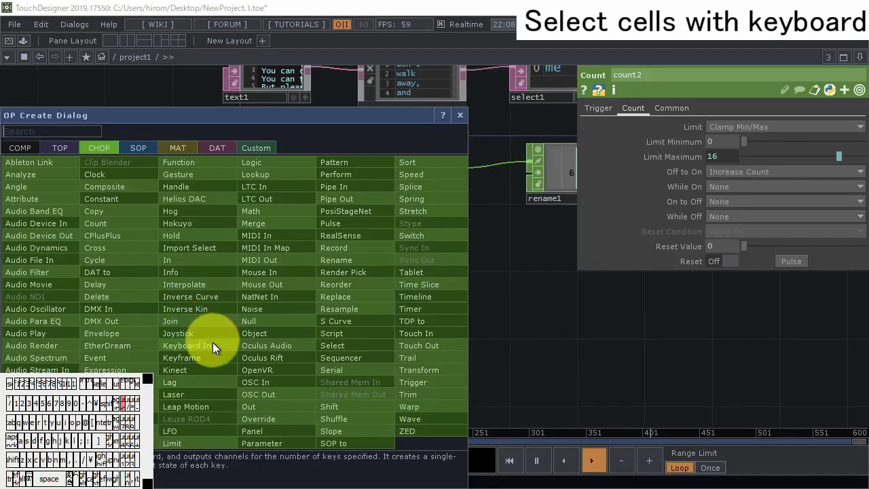
left_click(212, 342)
left_click(160, 335)
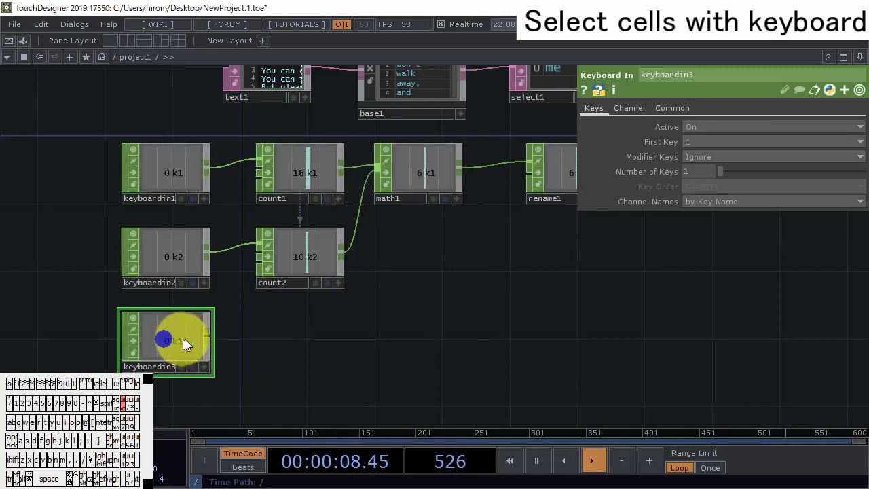
left_click(699, 143)
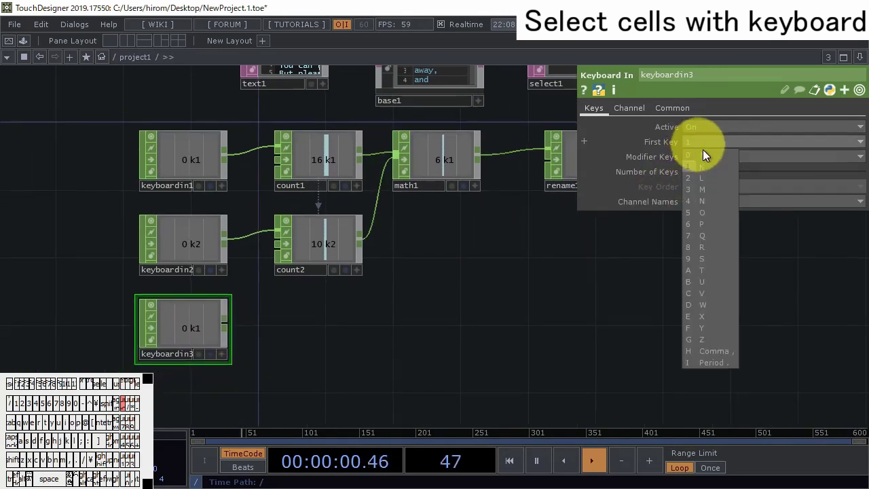
left_click(723, 246)
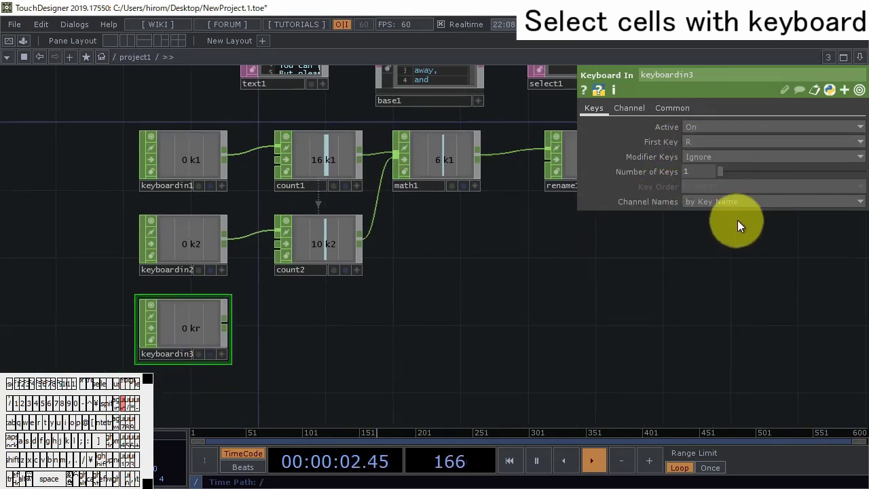
- Trigger the R key several times to check the response of keyboardin3
key("r")
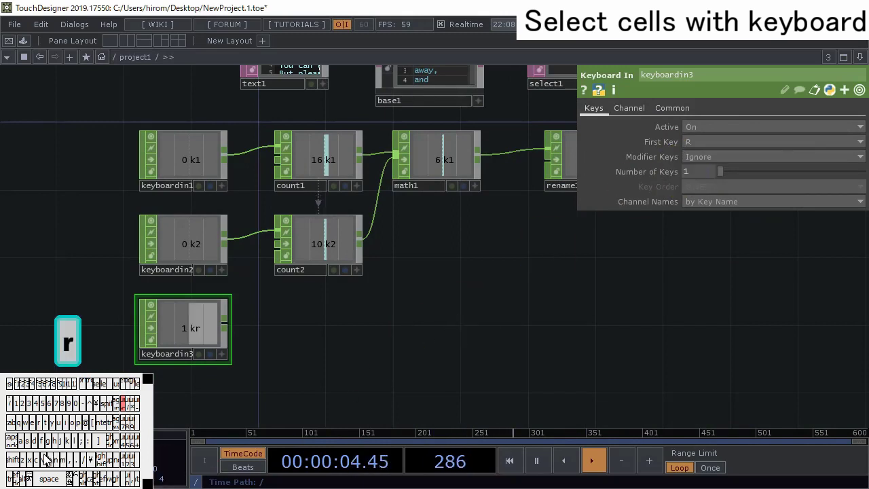
key("r")
key("r")
key("r")
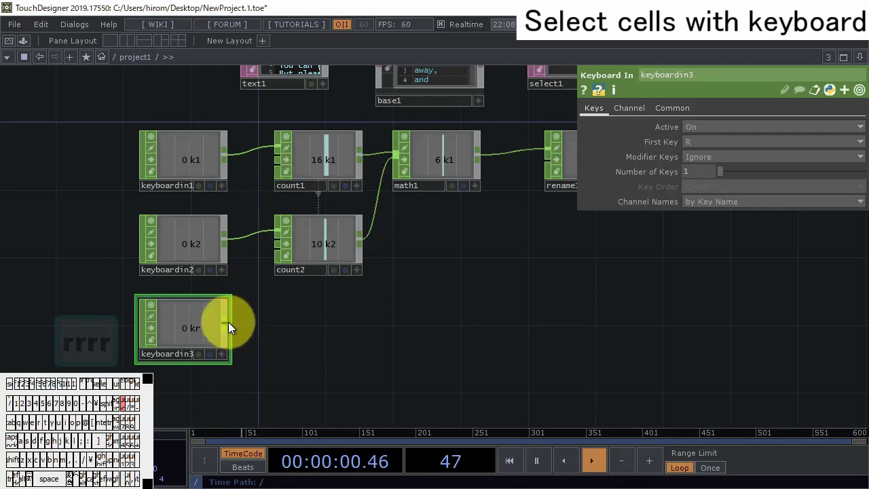
- Connect keyboardin3 to the second inputs of count1 and count2, and trigger R to reset both counts
left_click_drag(228, 322, 267, 241)
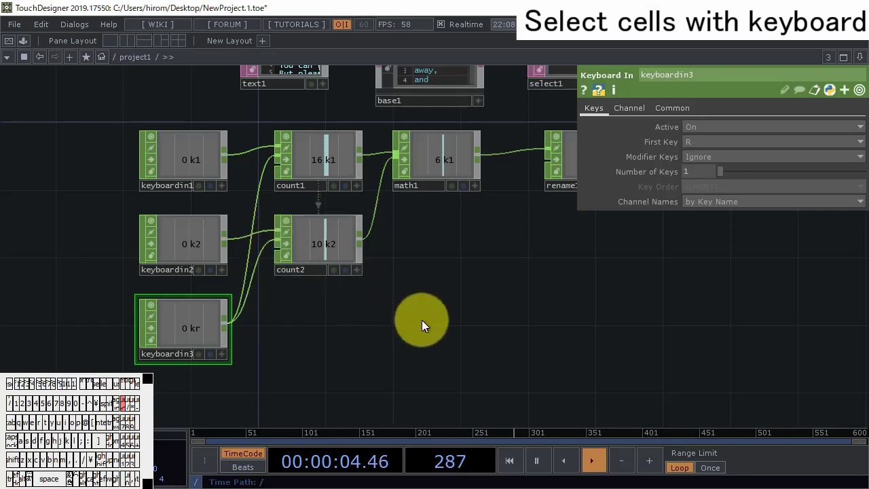
key("r")
left_click_drag(428, 271, 311, 299)
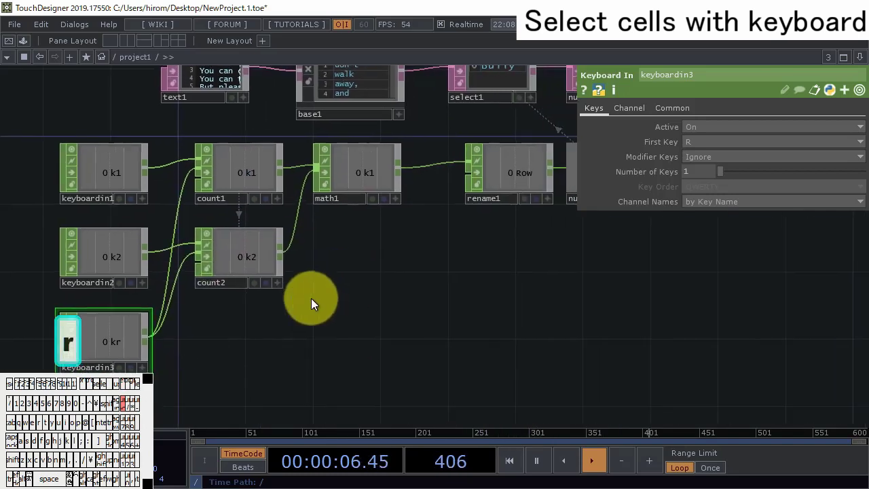
- Trigger the 2 key with both counts at zero to check the lower limit of math1 and select1
left_click_drag(337, 228, 264, 272)
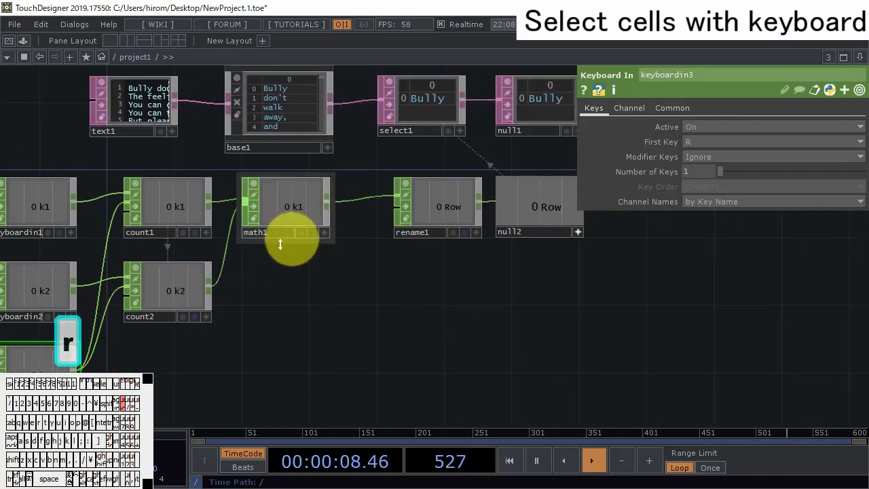
scroll(280, 244, "up", 2)
scroll(281, 244, "down", 2)
key("2")
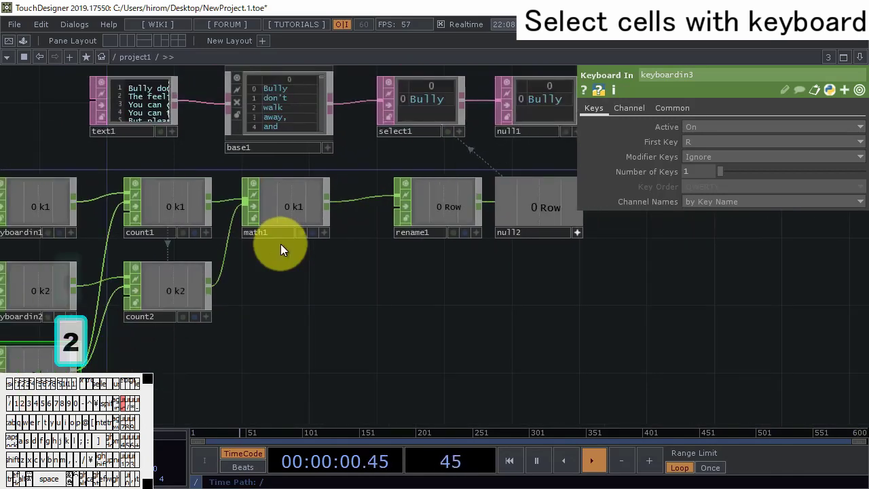
- Collapse count1, count2 and math1 into a single Base component
right_click_drag(330, 320, 193, 178)
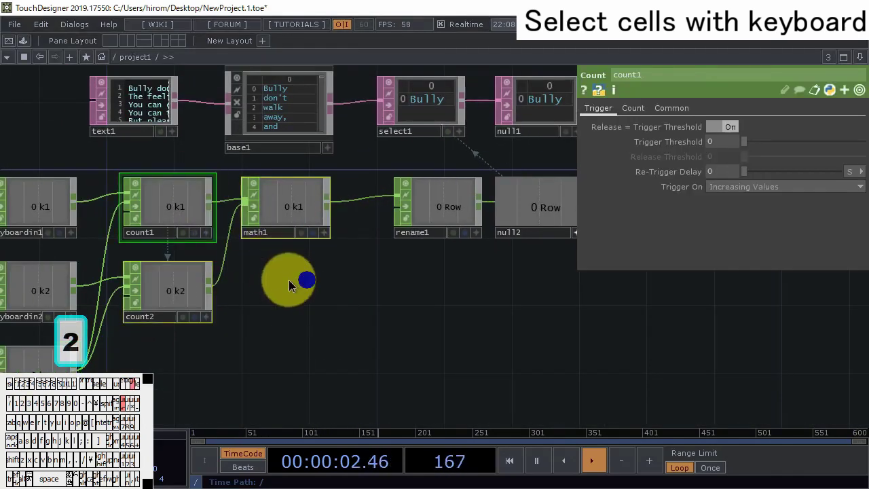
right_click(288, 280)
left_click(344, 411)
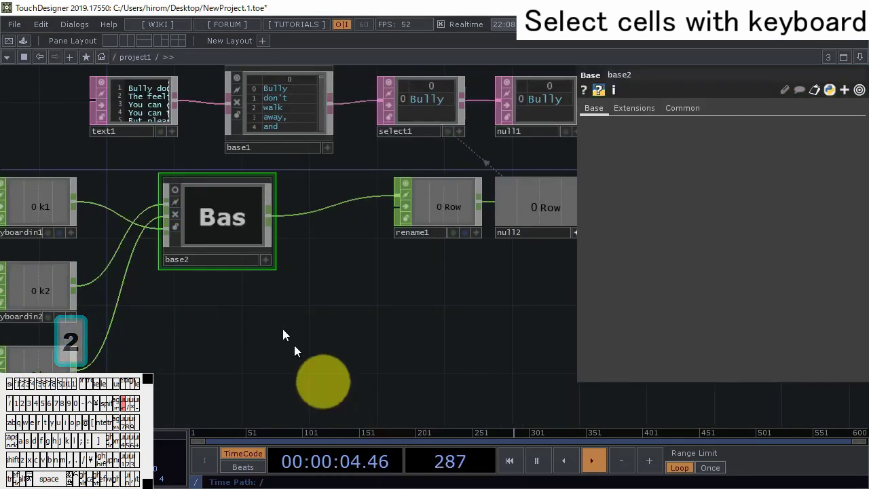
- Enter base2 and rearrange its In operators vertically in the order k1, k2, kr
left_click(171, 181)
left_click(188, 199)
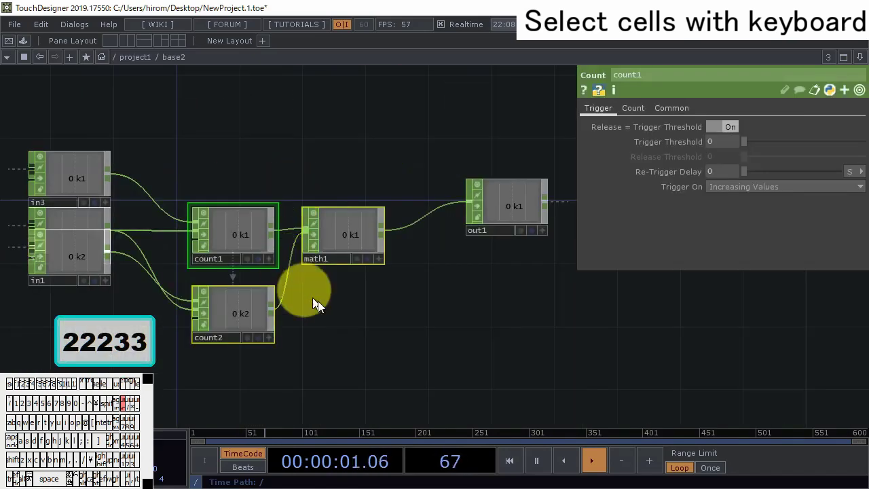
left_click_drag(318, 301, 365, 314)
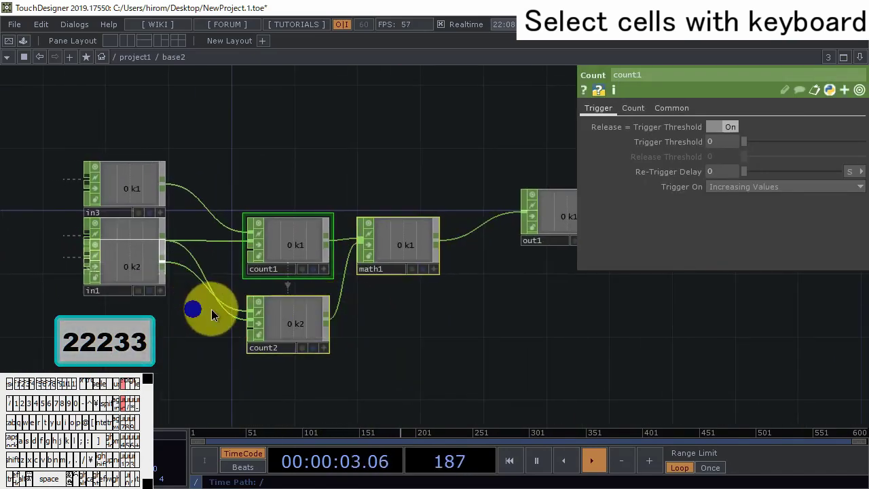
scroll(231, 274, "down", 10)
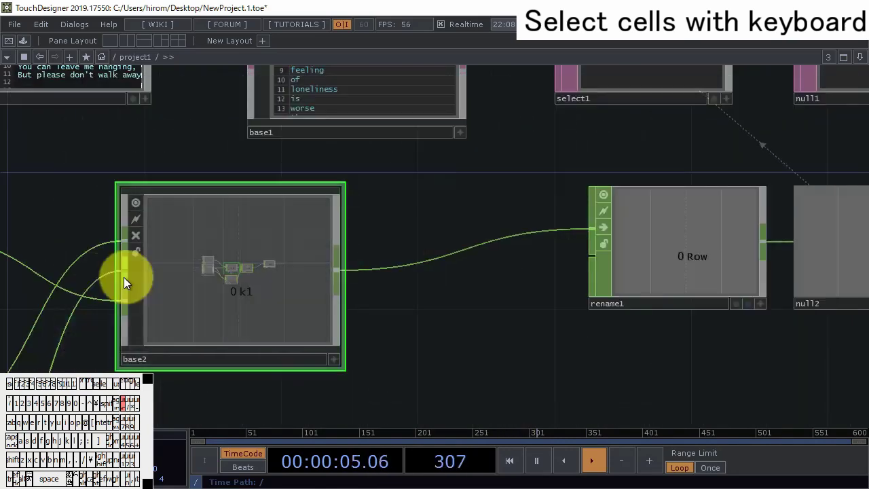
scroll(197, 281, "up", 3)
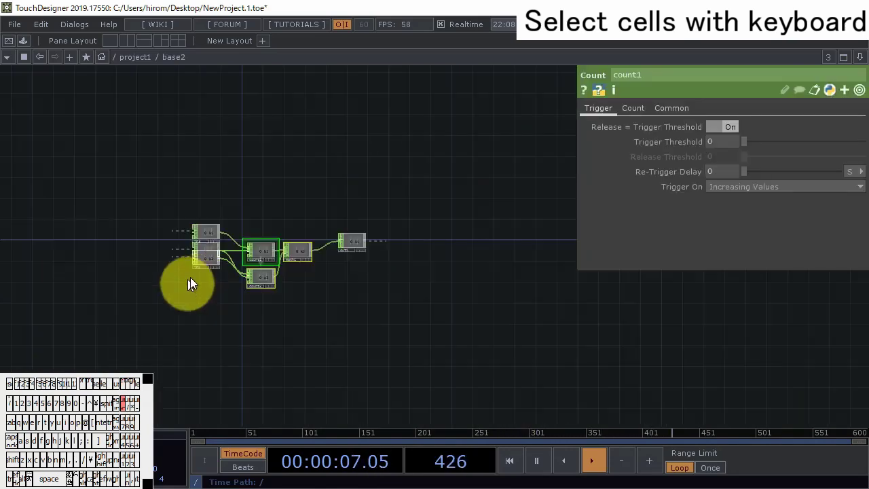
scroll(197, 278, "up", 8)
left_click_drag(210, 217, 204, 287)
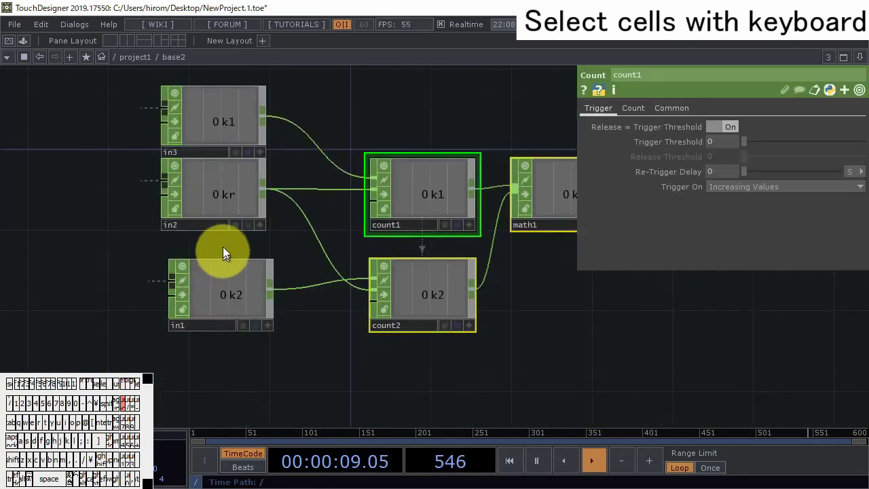
left_click_drag(216, 211, 224, 413)
left_click_drag(224, 299, 212, 235)
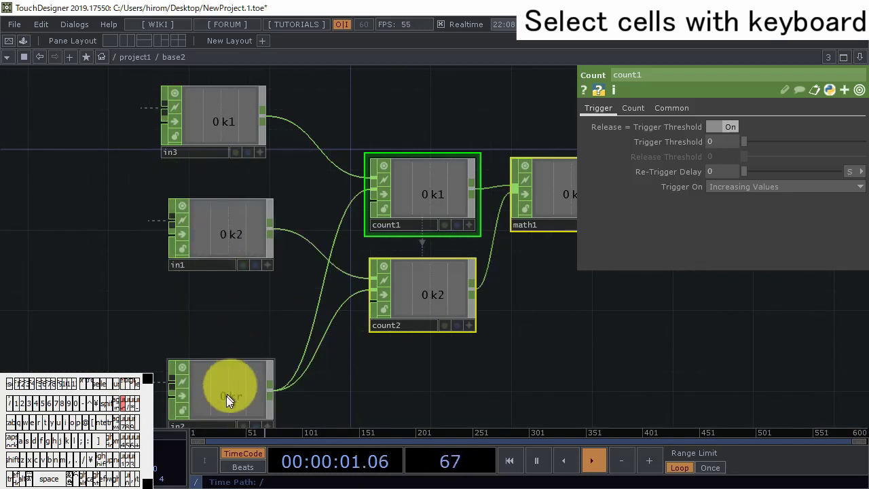
left_click_drag(226, 396, 218, 316)
left_click_drag(217, 248, 196, 230)
- Rename the In operator carrying k1 as in1increment
left_click(179, 144)
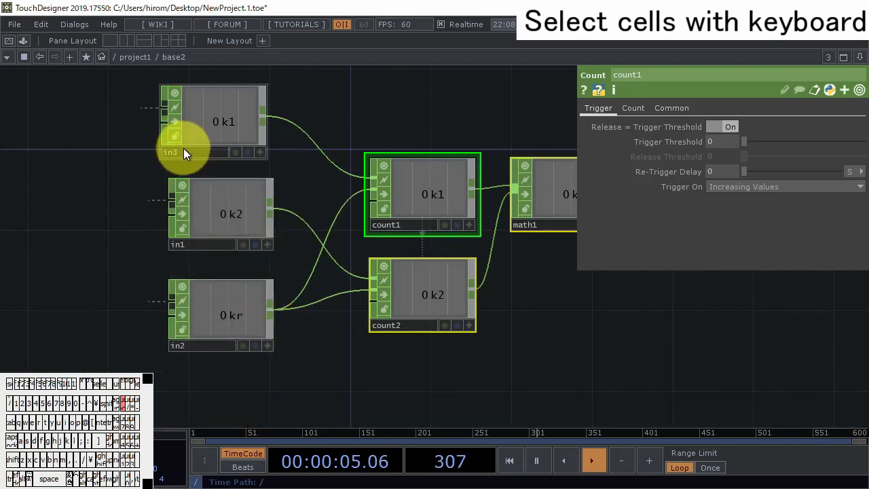
left_click(182, 204)
left_click(190, 299)
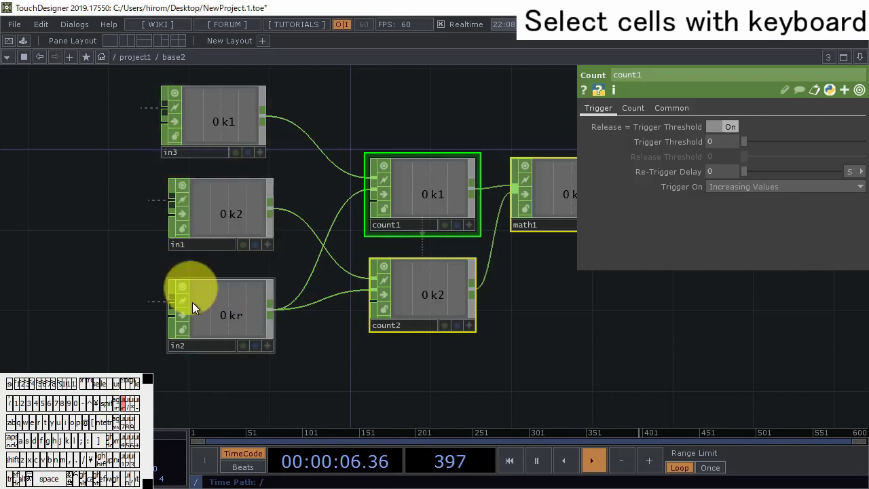
left_click(195, 342)
left_click(212, 204)
left_click(188, 157)
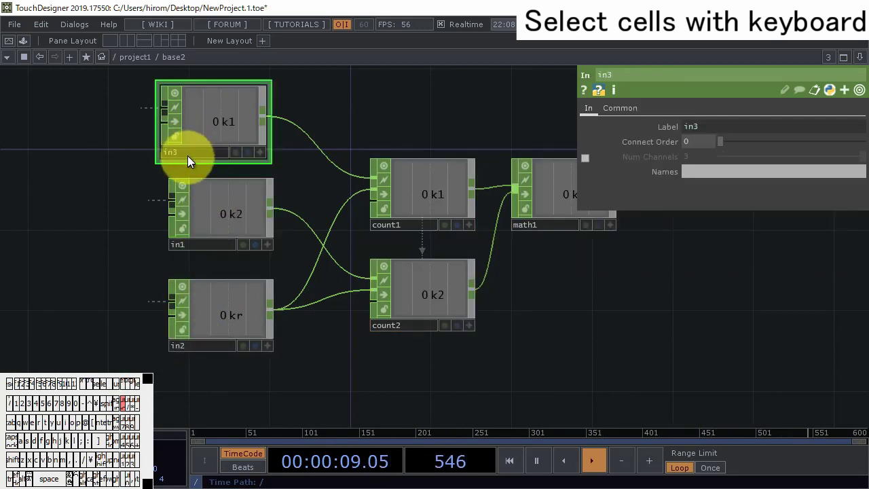
key("BackSpace")
type("1")
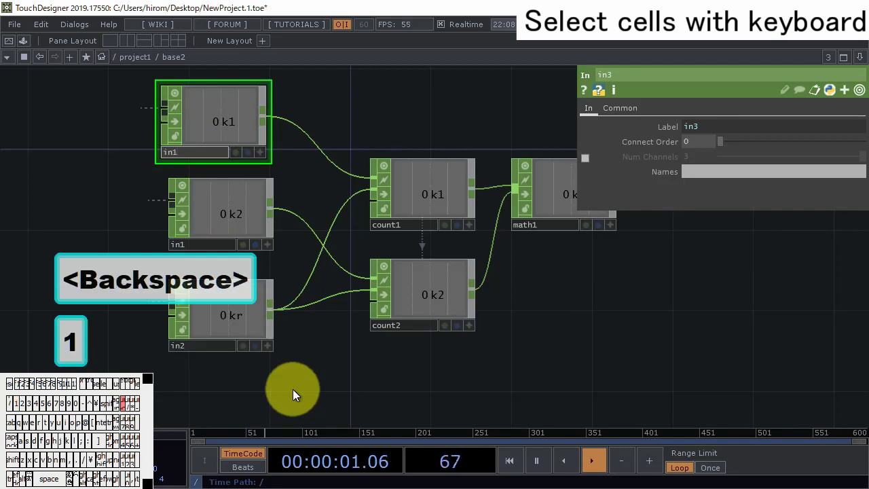
type("incremen")
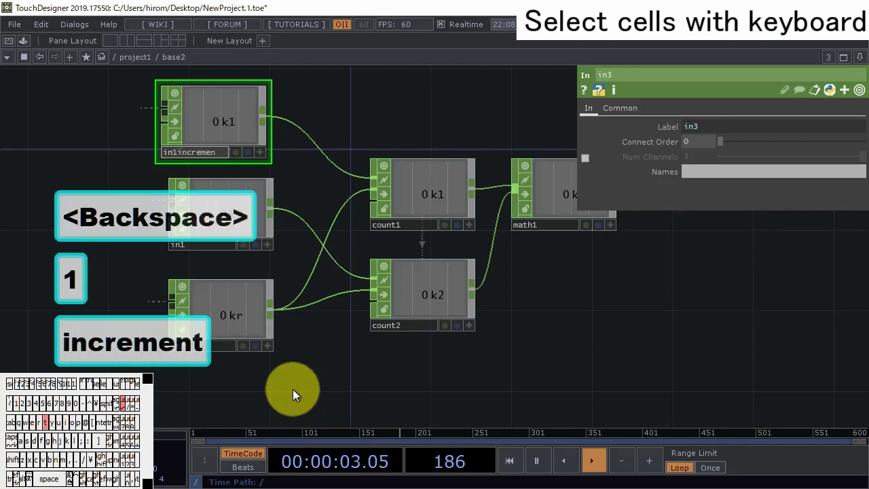
type("t")
key("Return")
- Rename the In operator carrying k2 as in2decrement
left_click(201, 246)
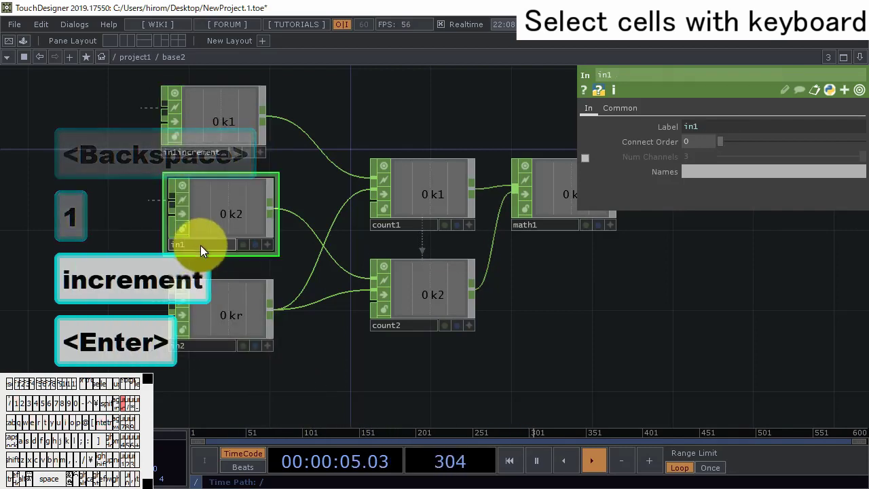
key("BackSpace")
type("2dec")
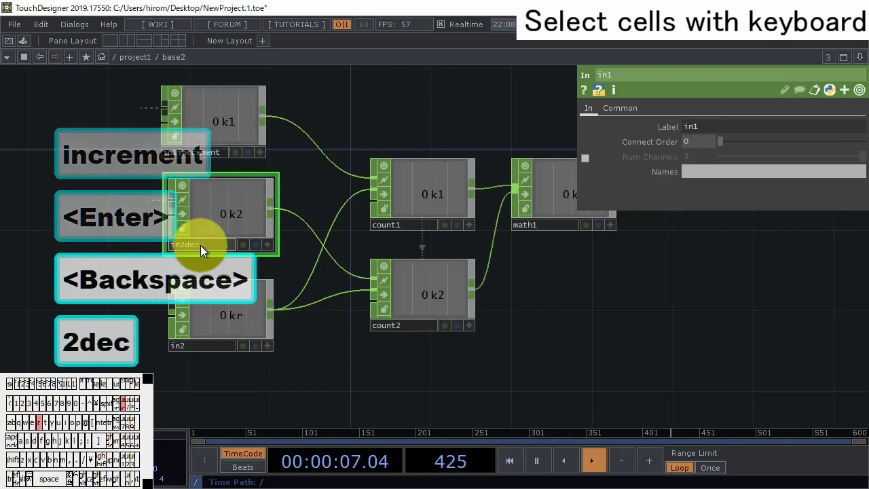
type("rement")
key("Return")
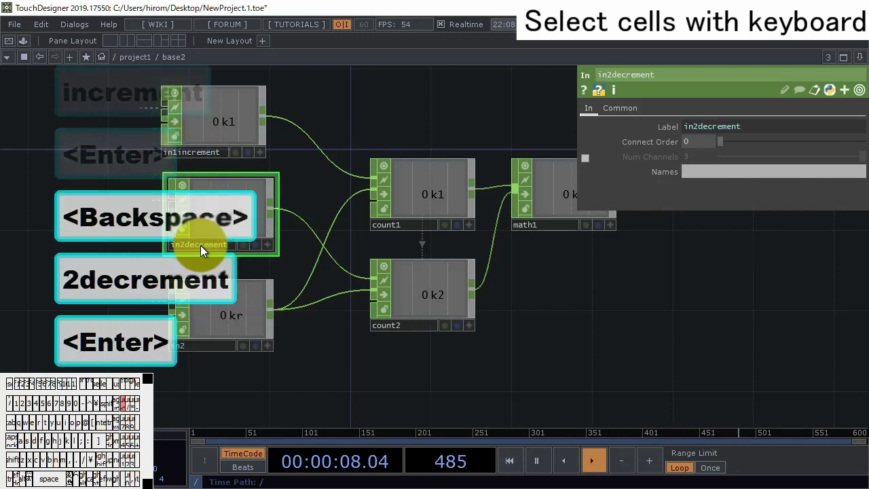
- Rename the In operator carrying kr as in3reset
left_click(196, 346)
key("BackSpace")
type("3reset")
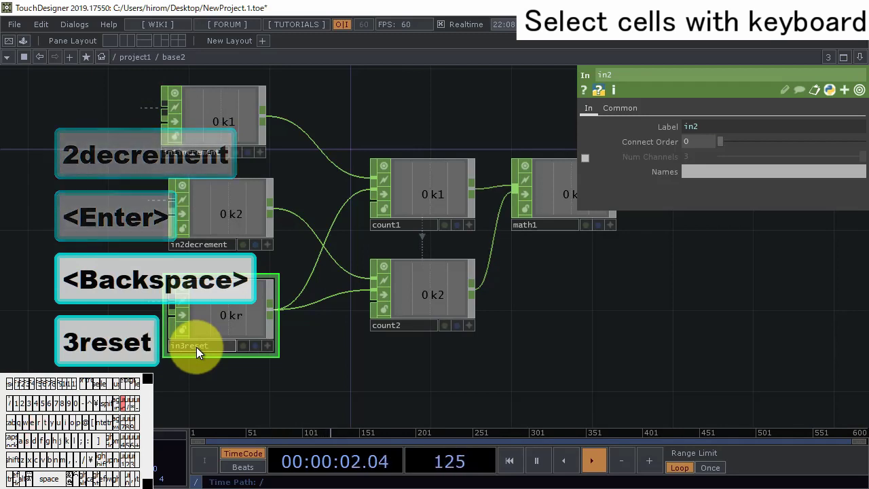
key("Return")
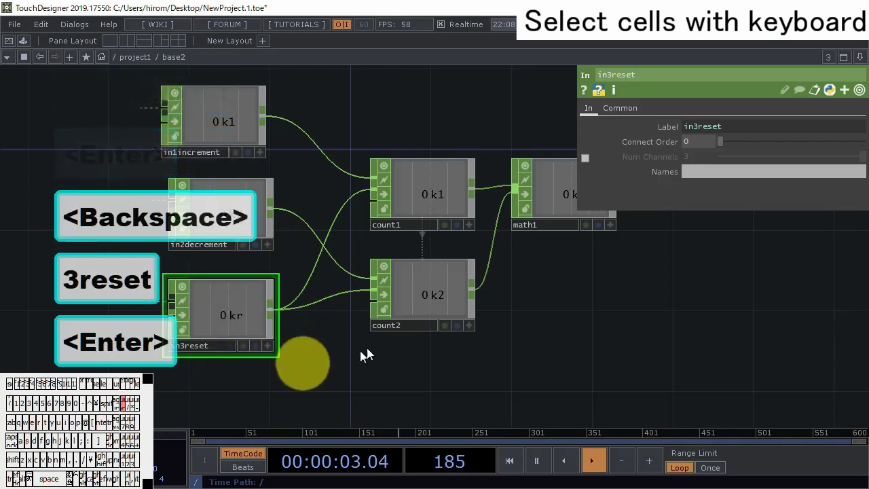
- Go back to the project1 network and inspect the labels and wiring order of base2's inputs
left_click_drag(434, 362, 389, 328)
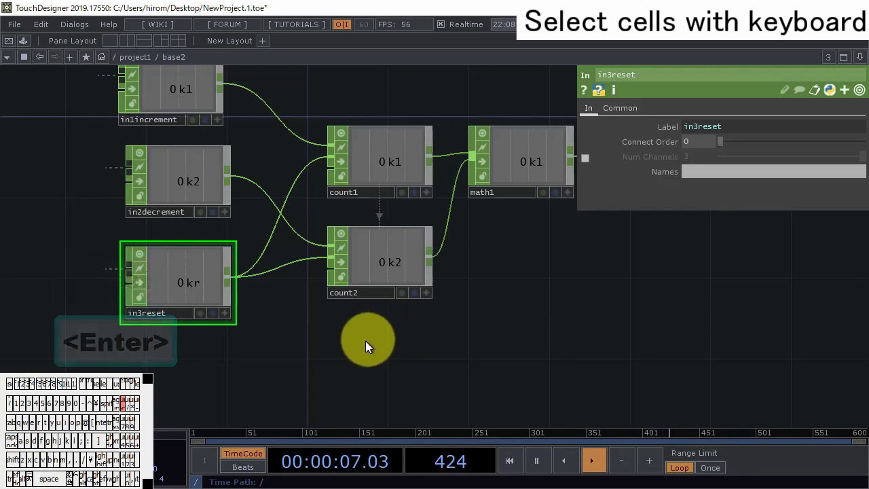
scroll(365, 341, "down", 5)
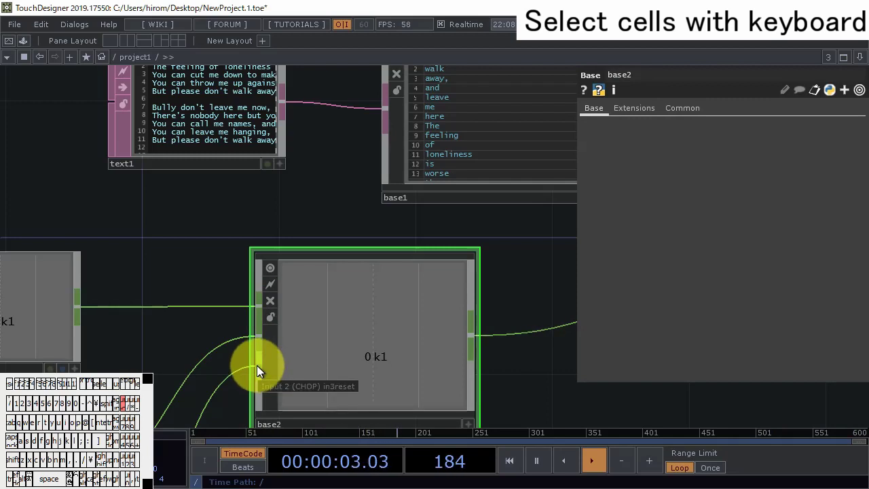
left_click_drag(218, 299, 270, 189)
scroll(260, 262, "down", 3)
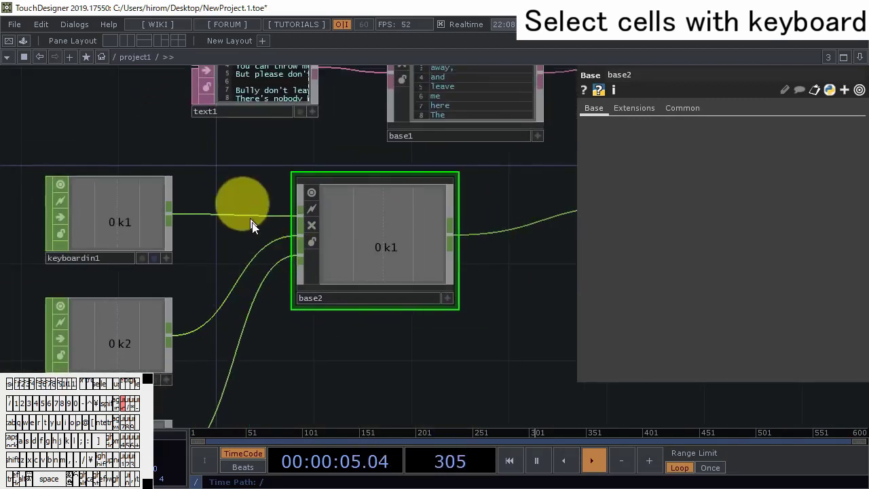
- Undo the three In operator renames and redo them to compare the wiring into base2
key("ctrl+z")
key("ctrl+z")
key("ctrl+z")
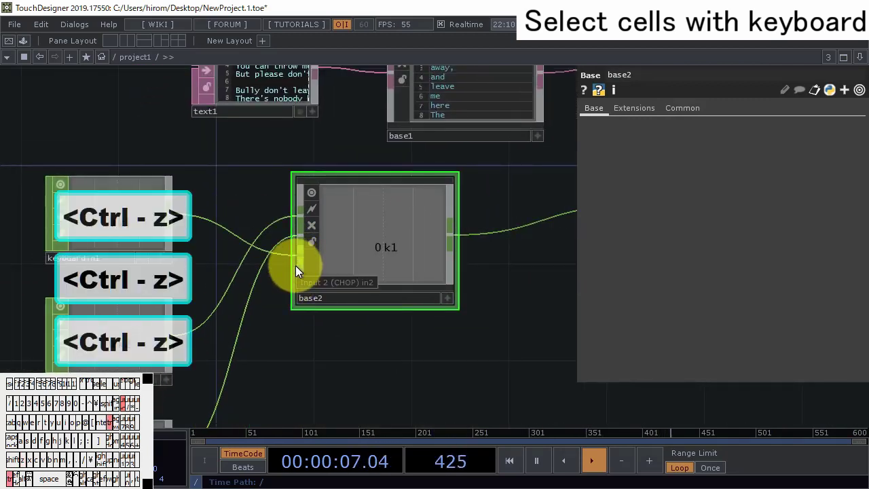
key("ctrl+y")
key("ctrl+y")
key("ctrl+y")
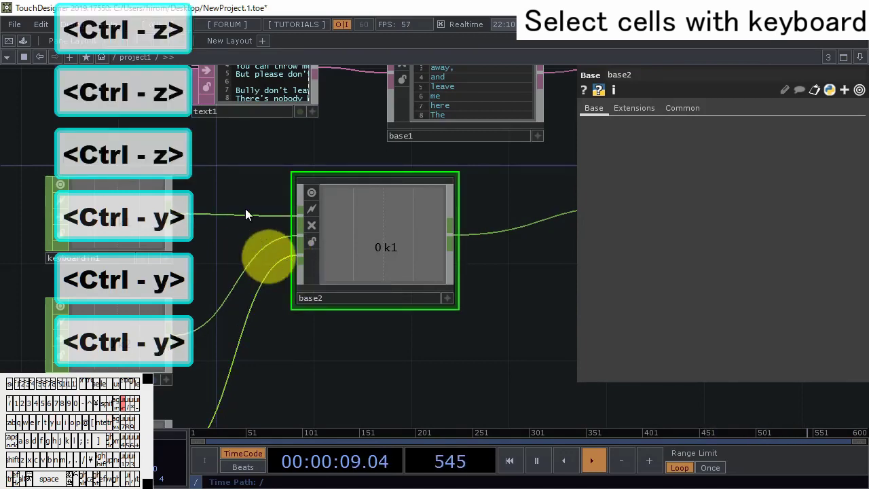
- Add a Button component beside the keyboard inputs and connect its output to base2's increment input
left_click_drag(345, 355, 406, 322)
scroll(405, 321, "down", 3)
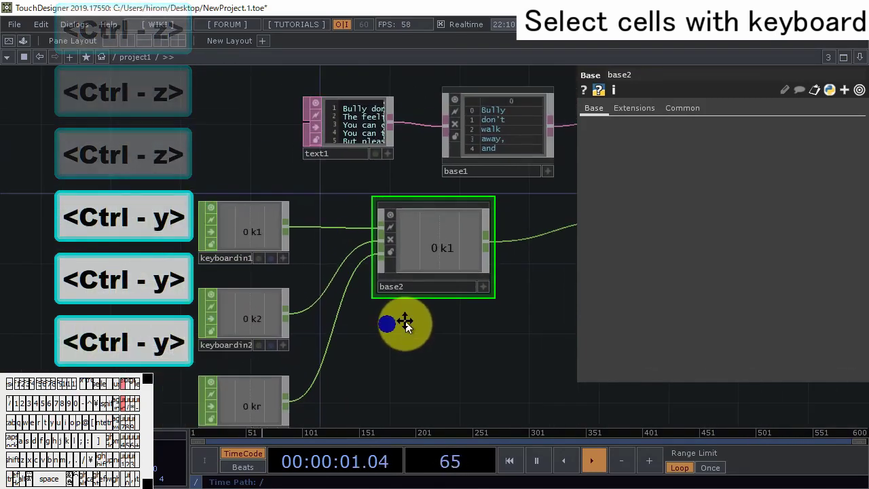
double_click(248, 141)
left_click(48, 39)
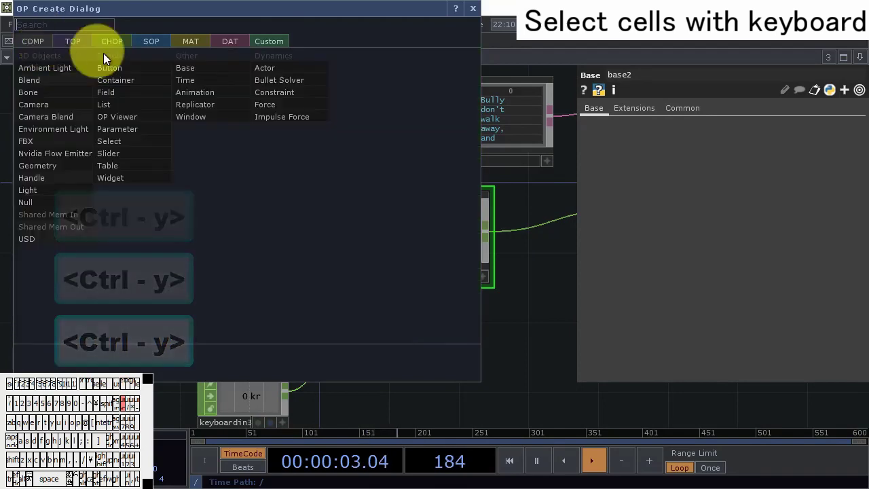
left_click(103, 53)
left_click(148, 117)
left_click_drag(206, 103, 454, 234)
- Enter base2, select count2 and examine the expression in its Limit Maximum parameter
double_click(454, 234)
scroll(410, 289, "up", 4)
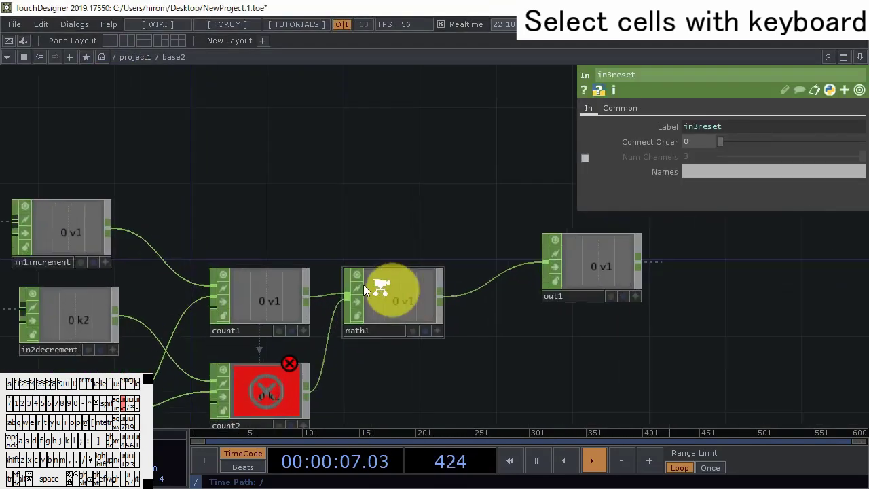
left_click_drag(297, 187, 411, 127)
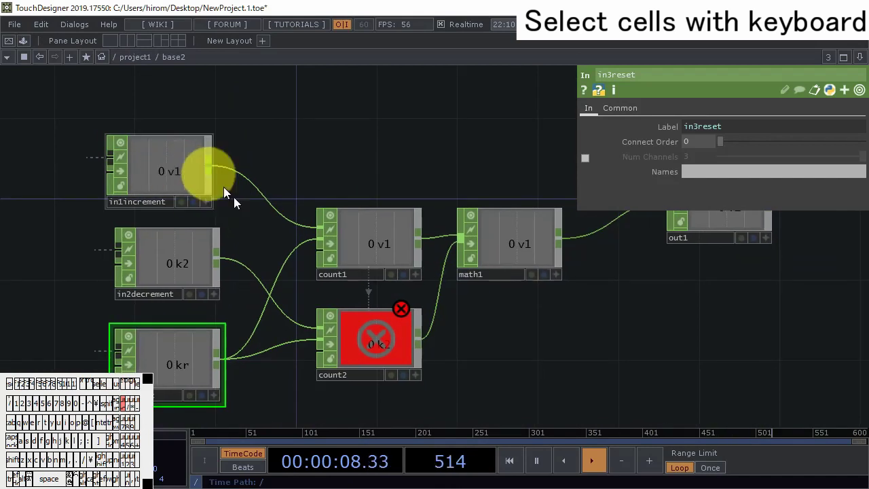
left_click(387, 319)
left_click(685, 158)
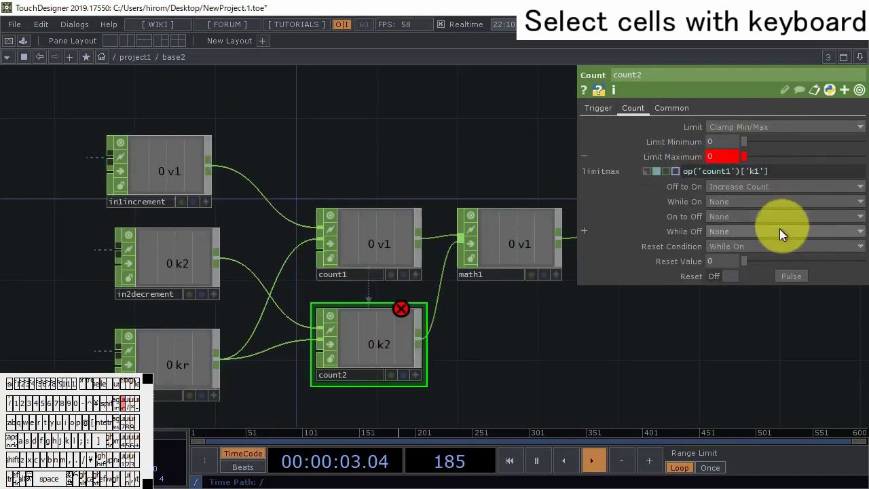
- Select in1increment and open its Names parameter for editing
left_click_drag(537, 333, 531, 303)
left_click(180, 131)
left_click(710, 171)
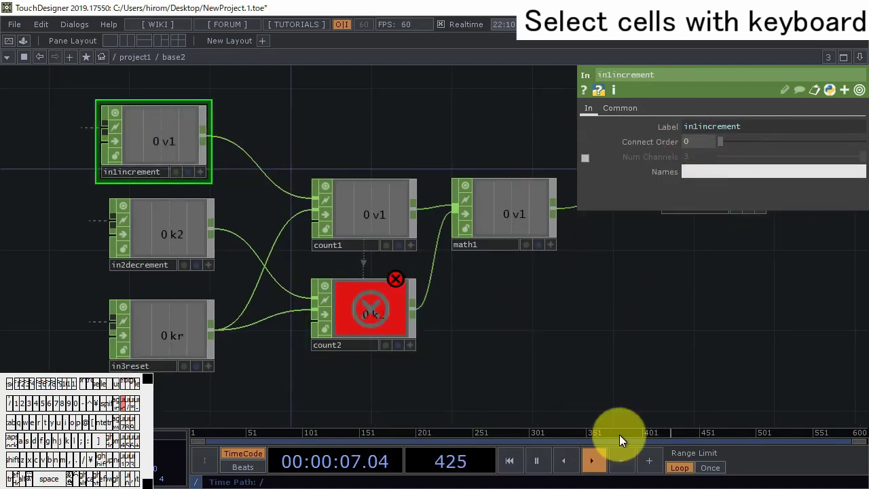
- Set the channel names of in1increment and in2decrement to increment and decrement
type("increment")
key("Return")
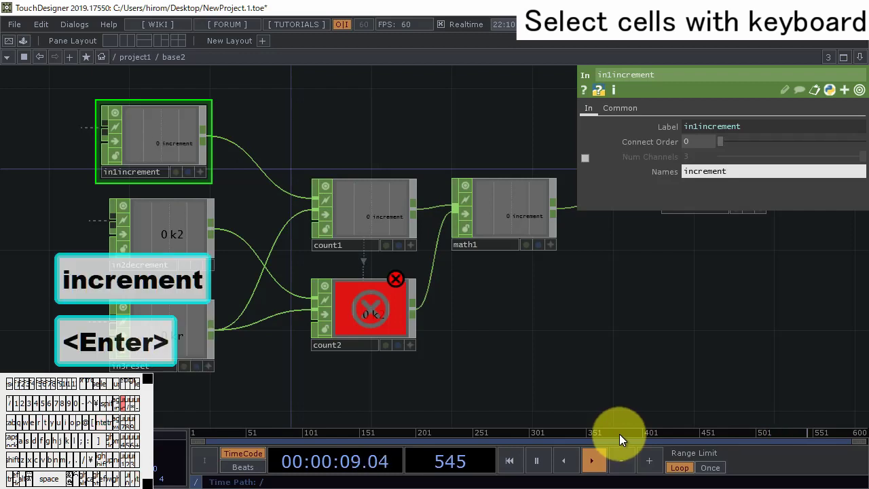
left_click(170, 239)
left_click(710, 174)
type("decrement")
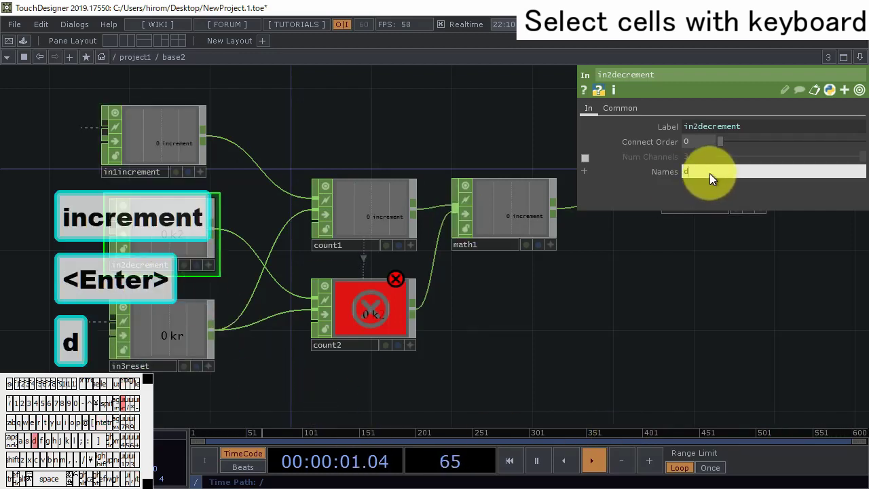
key("Return")
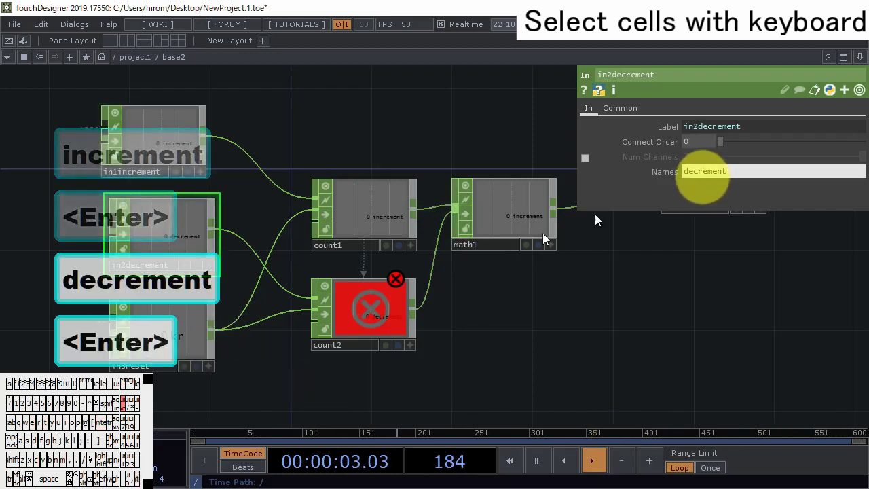
- Set the channel name of in3reset to reset
left_click(195, 321)
left_click(701, 171)
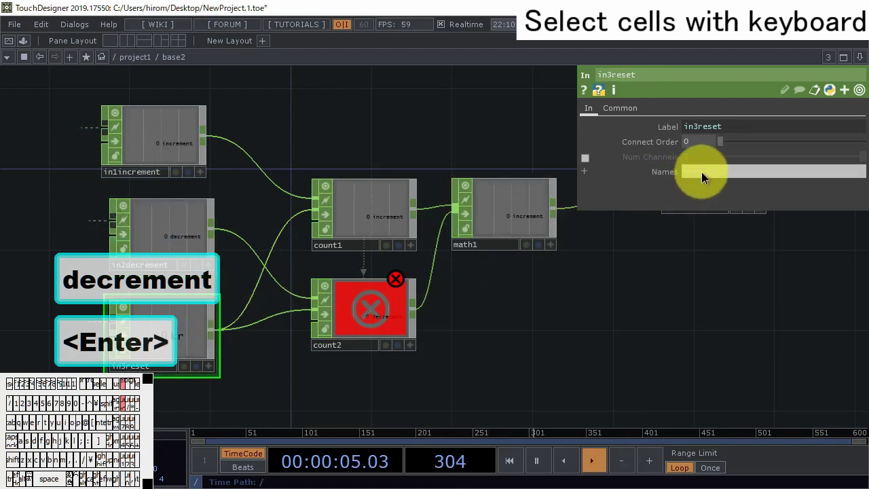
type("reset")
key("Return")
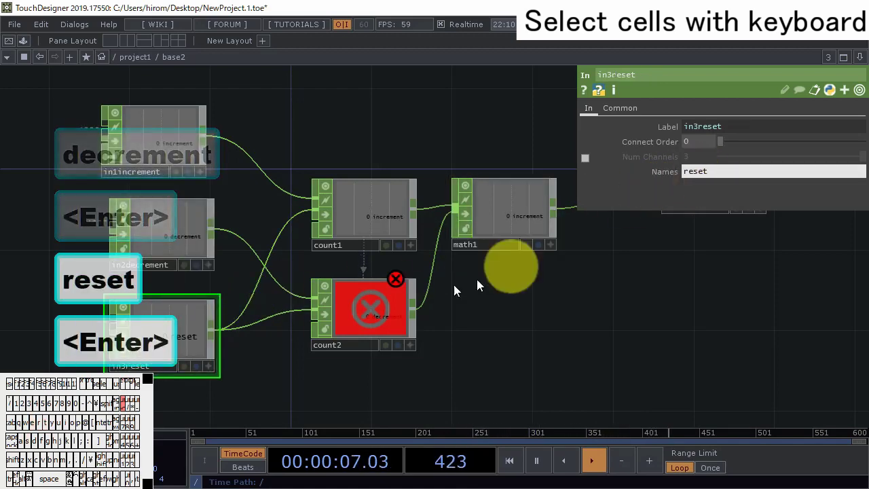
- Reference count1's increment channel in count2's Limit Maximum as op('count1')['increment']
left_click_drag(400, 315, 767, 161)
left_click(767, 161)
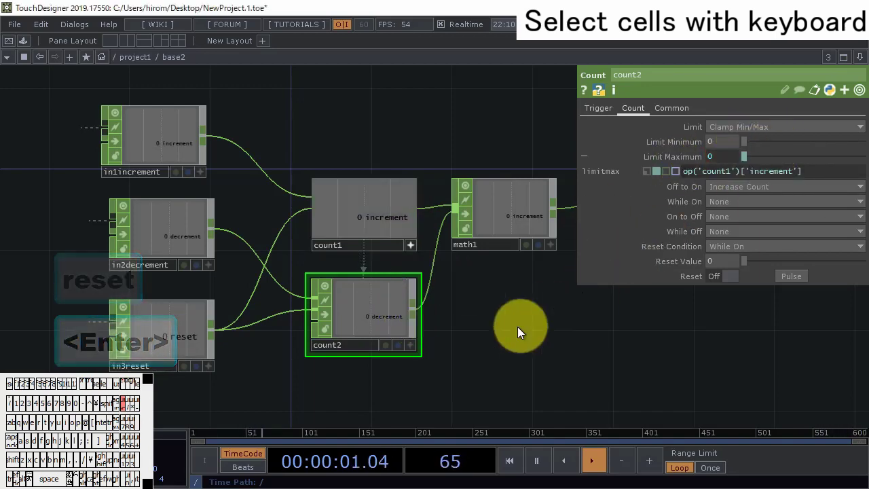
scroll(425, 277, "down", 5)
scroll(418, 269, "up", 4)
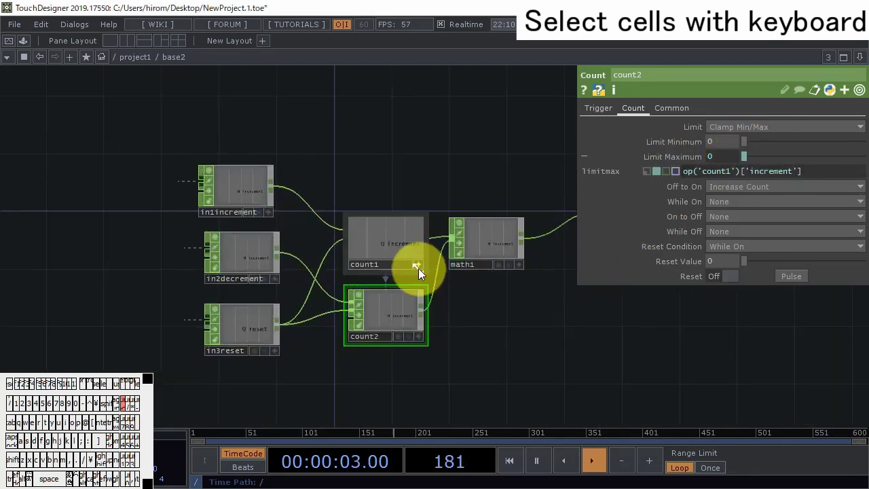
- Return to the project1 network and connect keyboardin1's output to the first input of base2
scroll(419, 267, "down", 8)
left_click(421, 296)
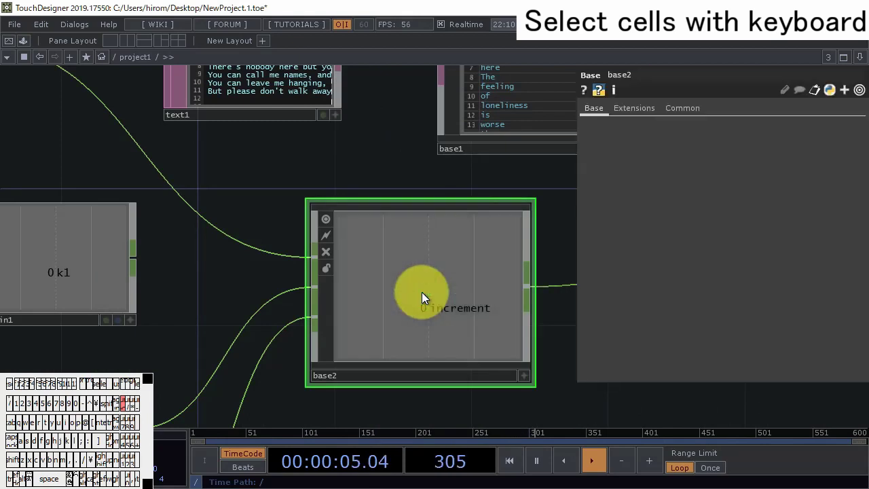
scroll(421, 295, "down", 3)
left_click_drag(307, 268, 432, 269)
left_click_drag(480, 374, 389, 330)
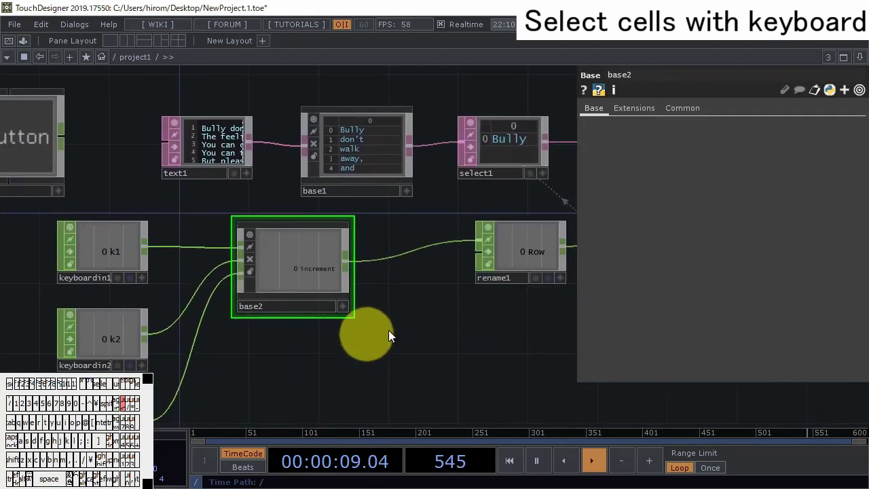
- Inside base2, move out1 away from math1 and insert a Rename operator between them
key("i")
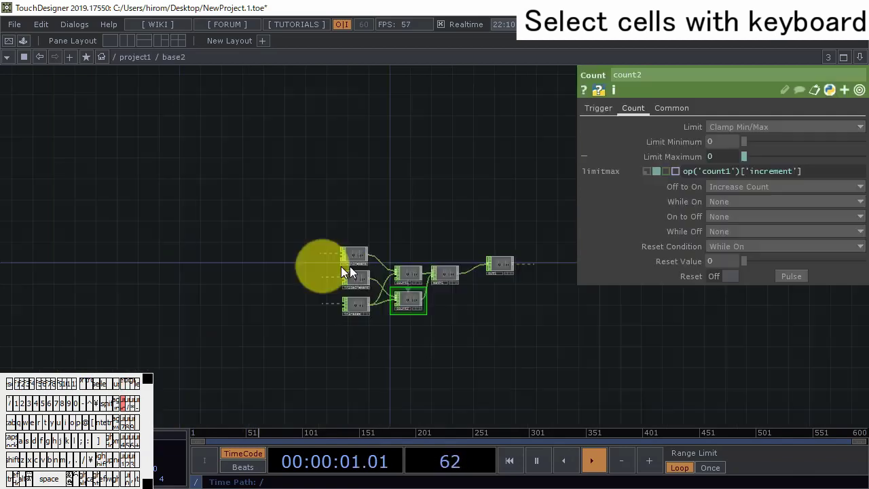
middle_click_drag(448, 308, 526, 289)
left_click_drag(487, 300, 296, 390)
middle_click_drag(299, 383, 401, 295)
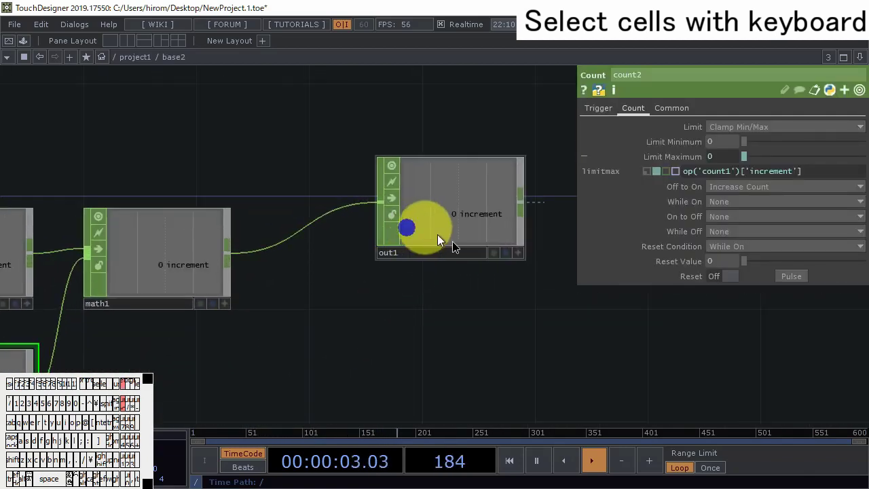
left_click_drag(407, 229, 599, 254)
right_click(375, 241)
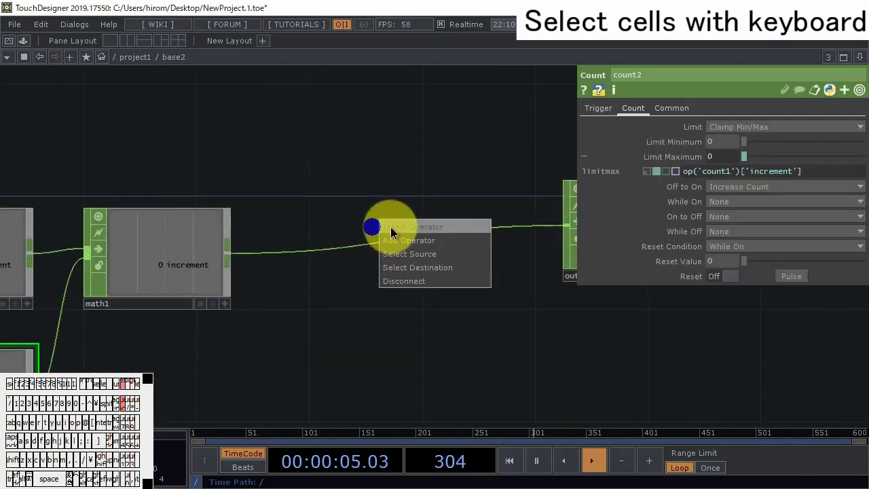
left_click(390, 227)
left_click(517, 192)
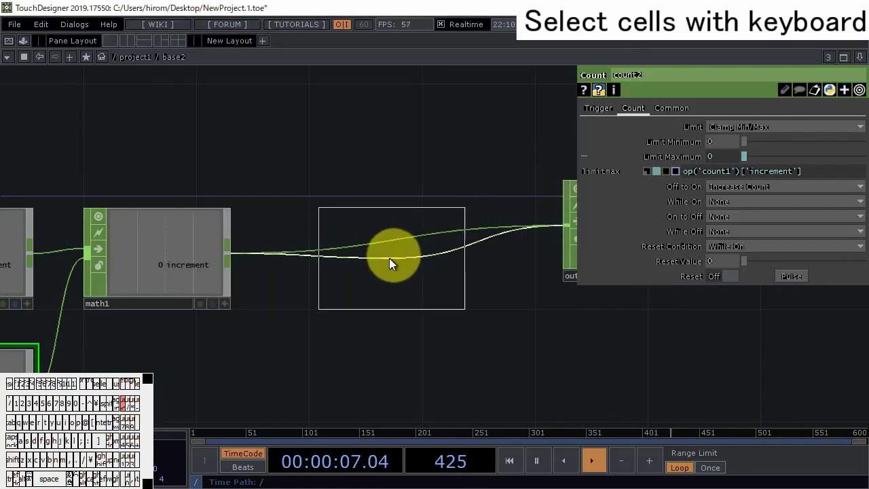
left_click(389, 258)
- Set the To name of rename1 to Counter
left_click(711, 143)
type("C")
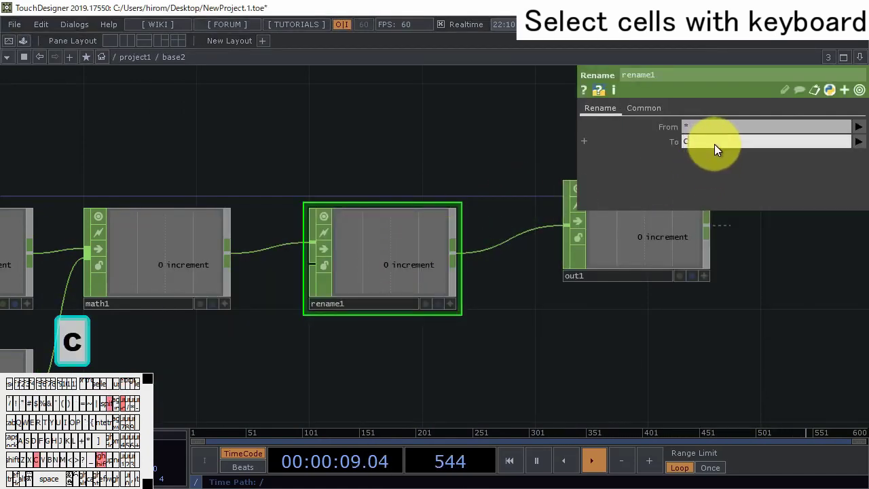
type("ounter")
key("Return")
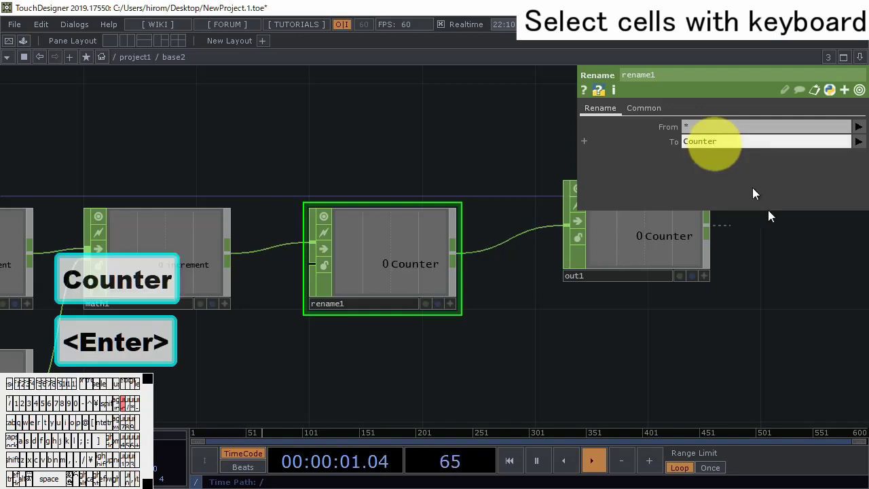
- Return to project1 and test the word selection by repeatedly triggering the k1 and k2 keyboard inputs and resetting with kr
scroll(407, 311, "down", 10)
scroll(417, 315, "down", 2)
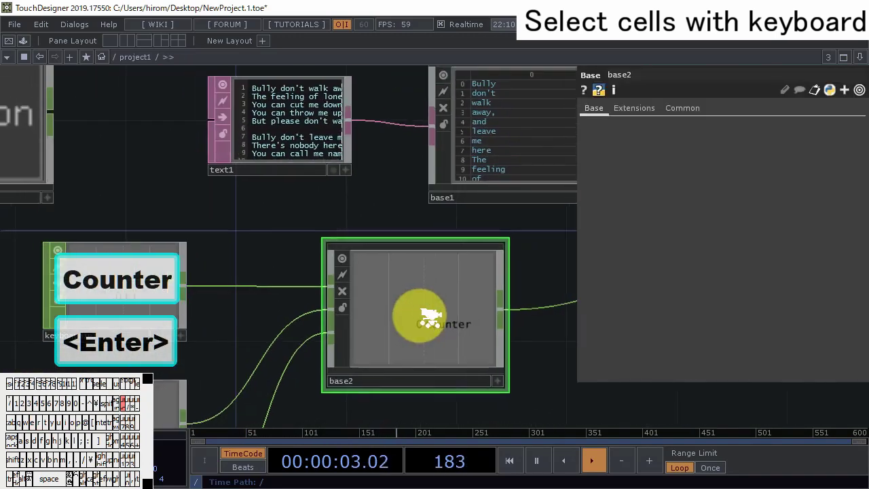
left_click_drag(511, 325, 305, 286)
scroll(402, 288, "down", 4)
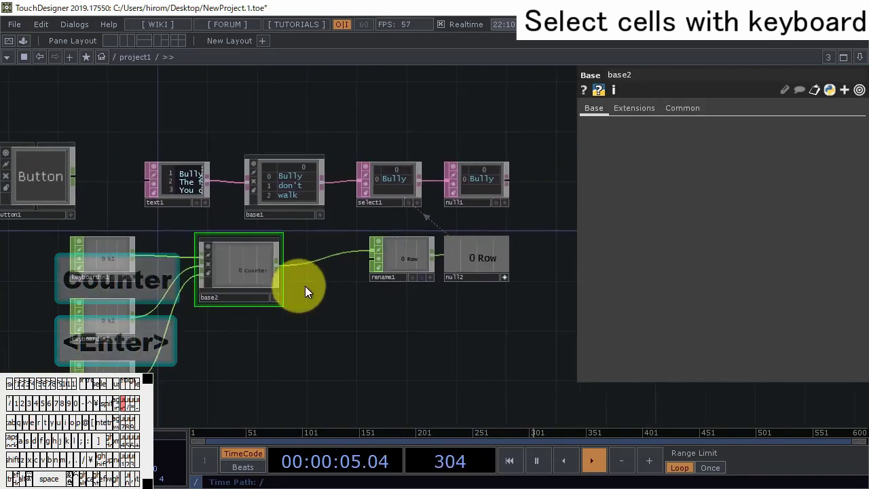
key("1")
key("1")
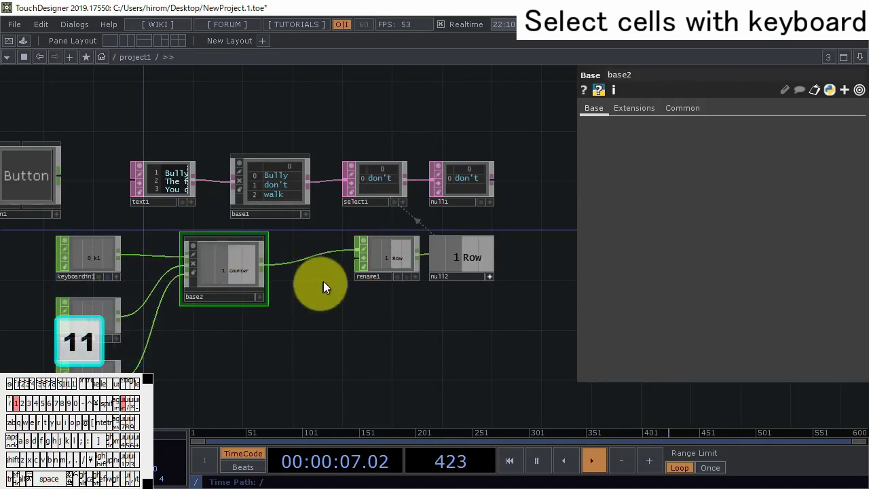
key("1")
key("2")
key("2")
key("2")
key("2")
key("2")
key("2")
key("1")
key("1")
key("1")
key("1")
key("1")
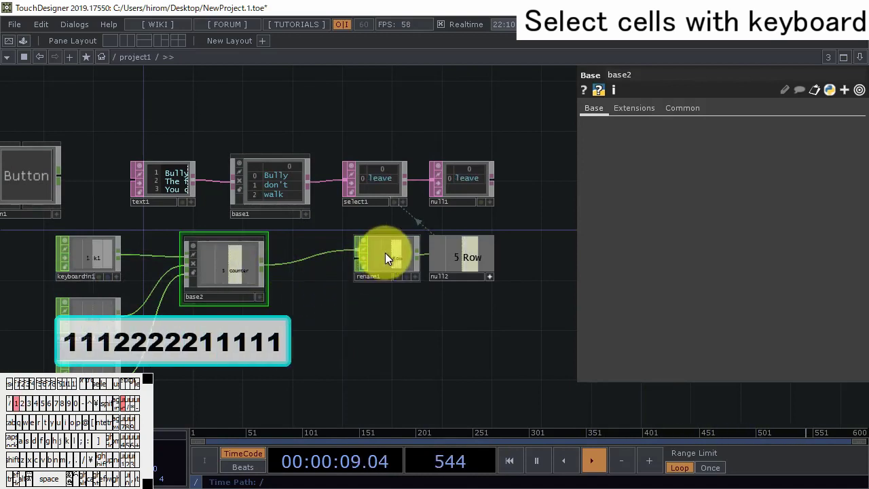
key("r")
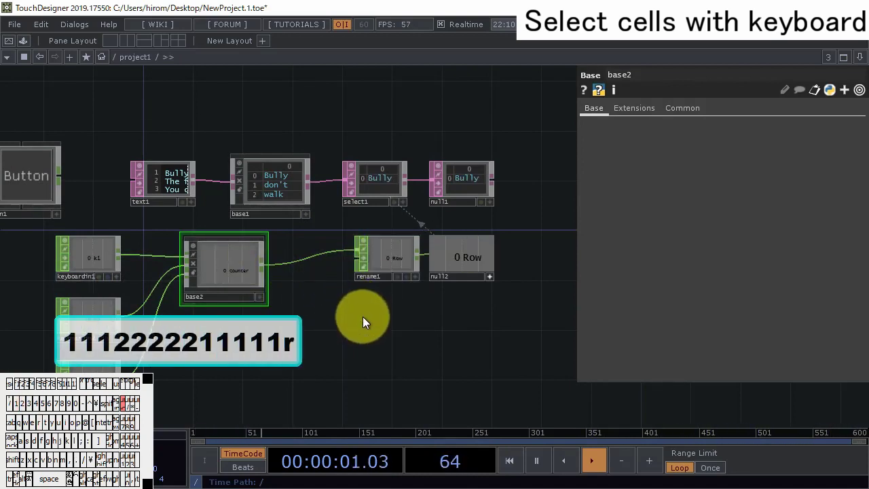
- Collapse base2, rename1, null2 and select1 into one base component and shift it slightly upward
right_click_drag(468, 335, 204, 258)
left_click(374, 179, "shift")
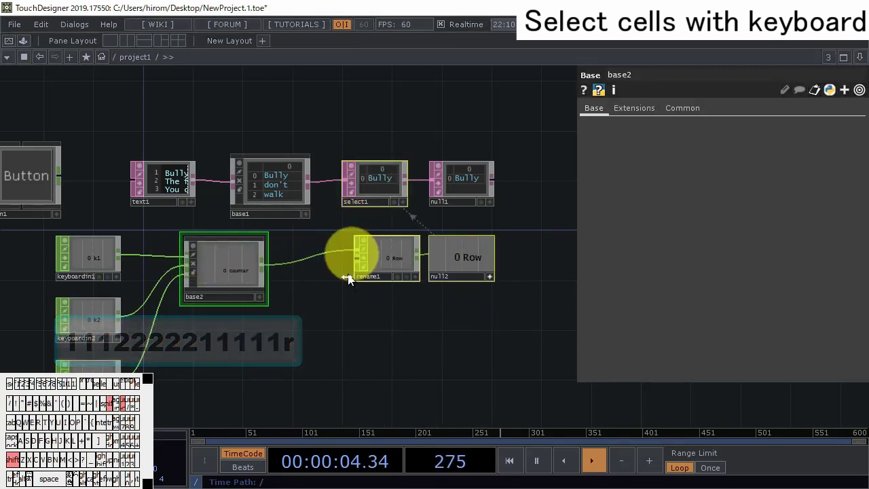
right_click(324, 315)
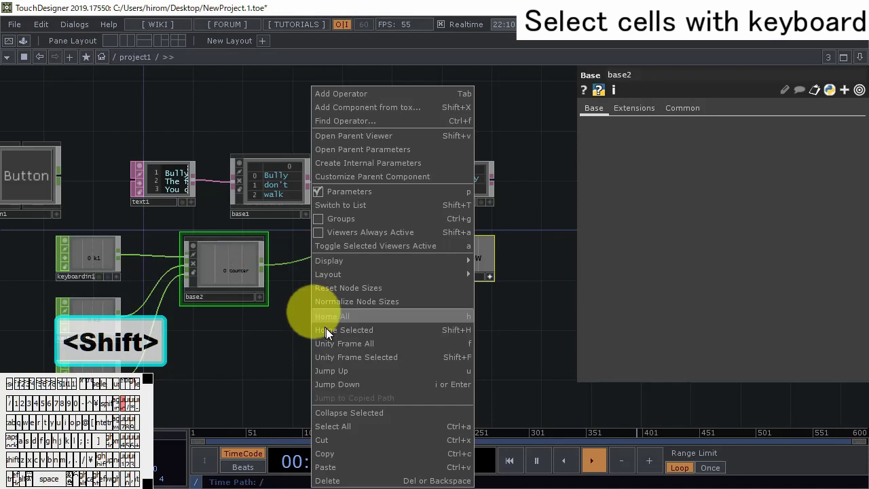
left_click(337, 412)
left_click(338, 211)
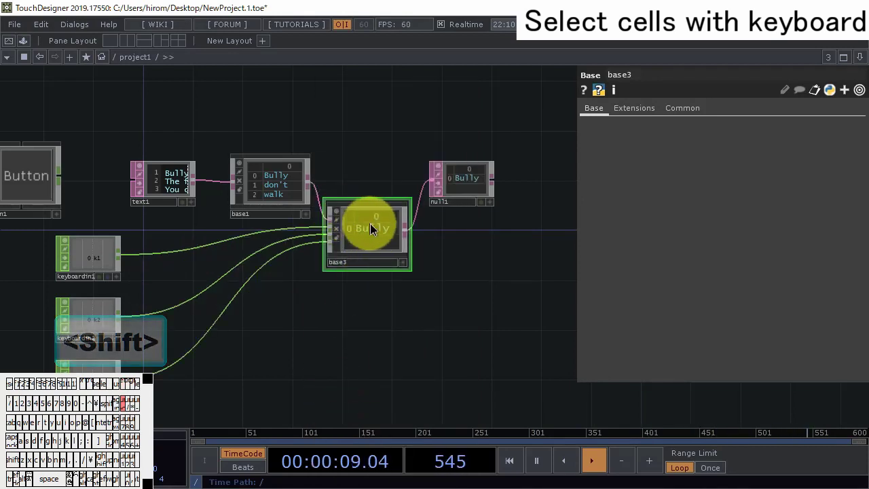
left_click_drag(371, 224, 373, 213)
- Rename the base1 component as split_texts
left_click_drag(400, 299, 337, 319)
scroll(283, 261, "up", 2)
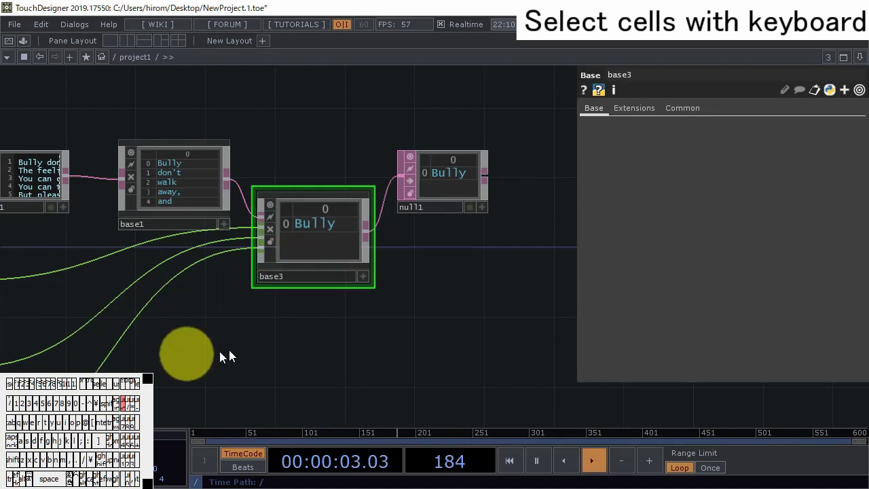
left_click(152, 231)
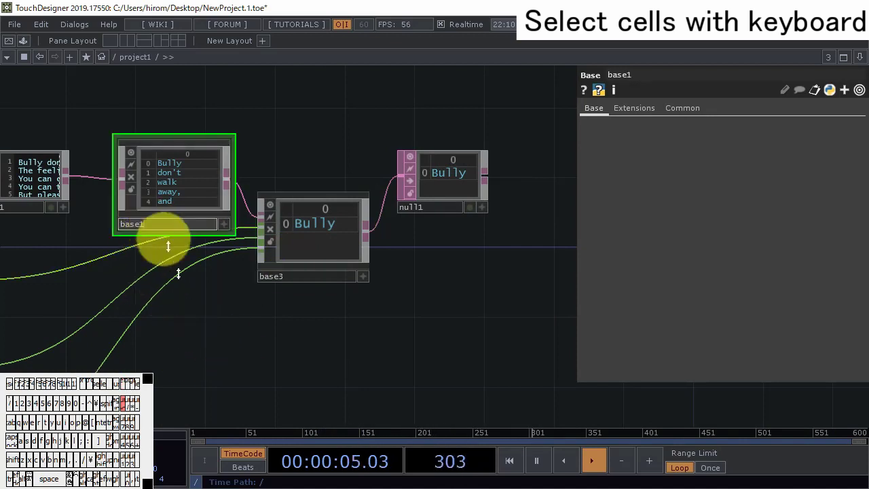
key("BackSpace")
key("BackSpace")
key("BackSpace")
key("BackSpace")
key("BackSpace")
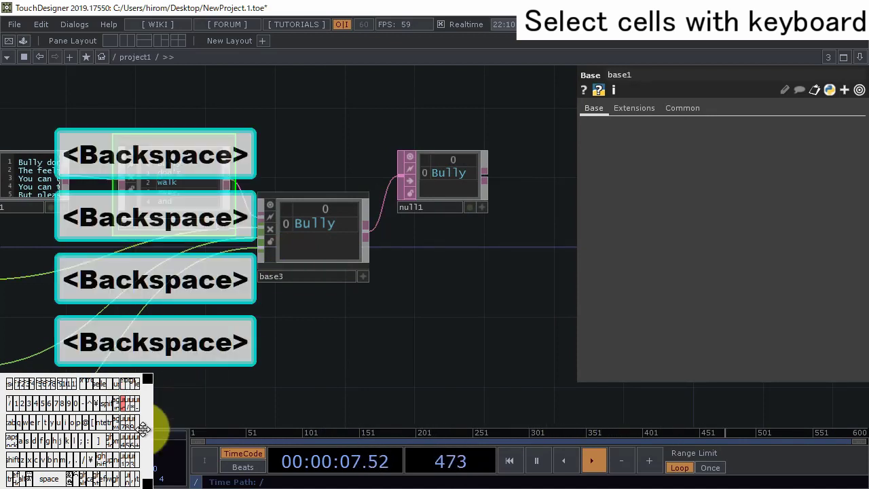
type("split_texts")
key("Return")
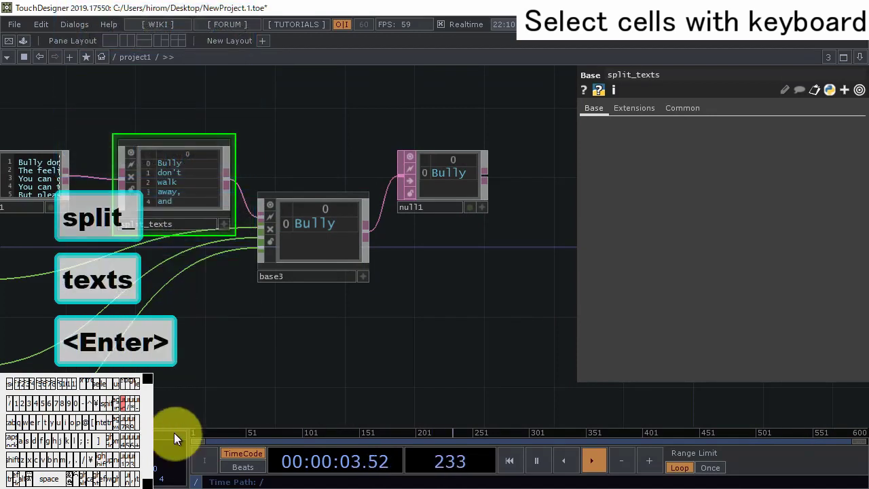
- Rename the collapsed base component feeding null1 as select_words
double_click(294, 277)
type("select_words")
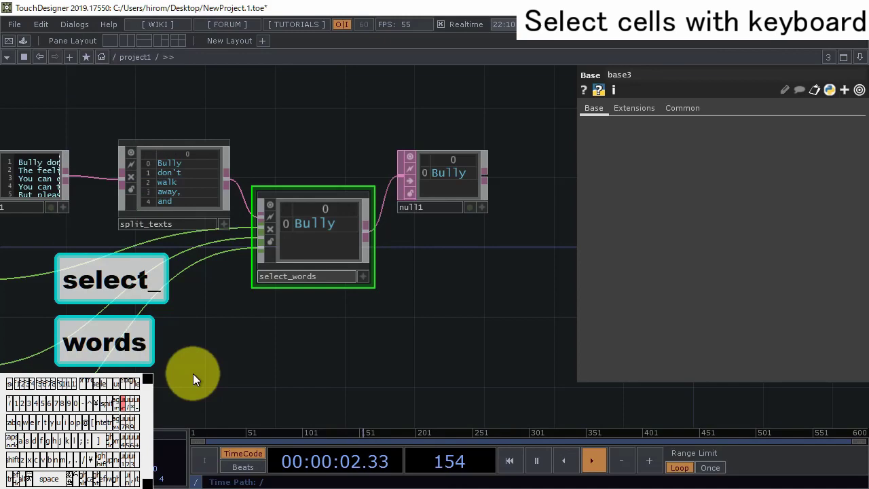
key("Return")
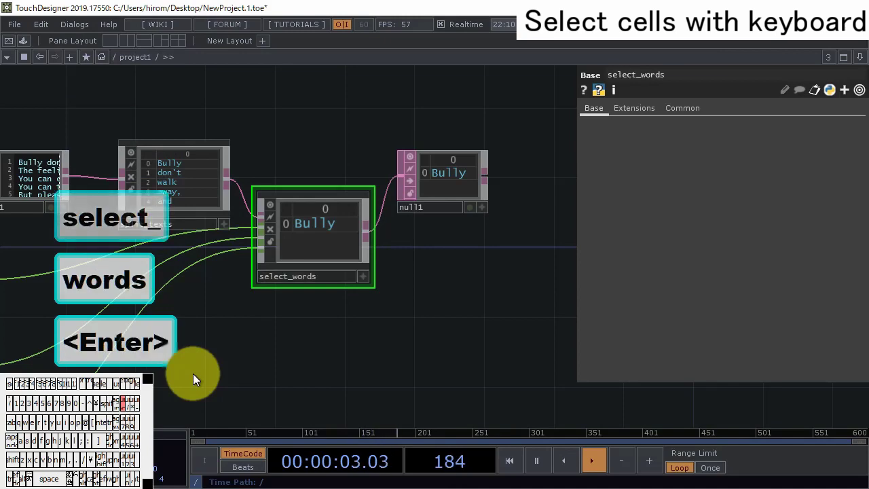
- Test select_words by stepping three words forward with k1 and back to the first word with k2
key("1")
key("1")
key("1")
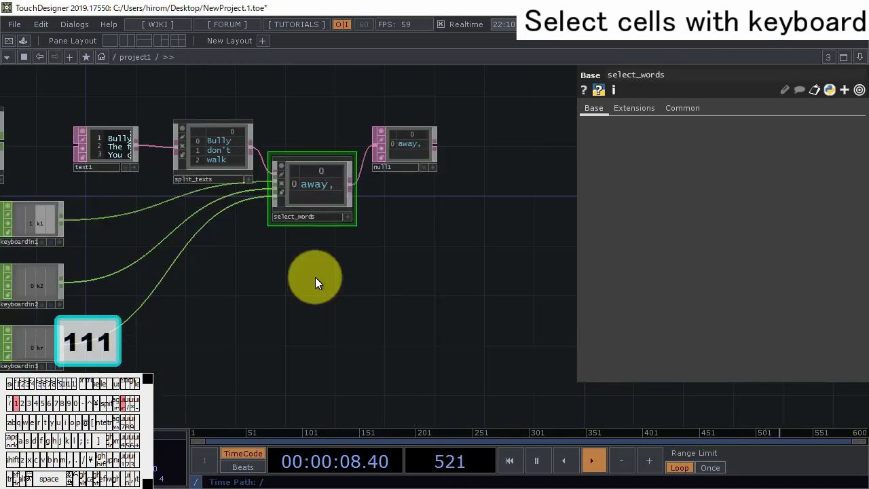
key("2")
key("2")
key("2")
key("2")
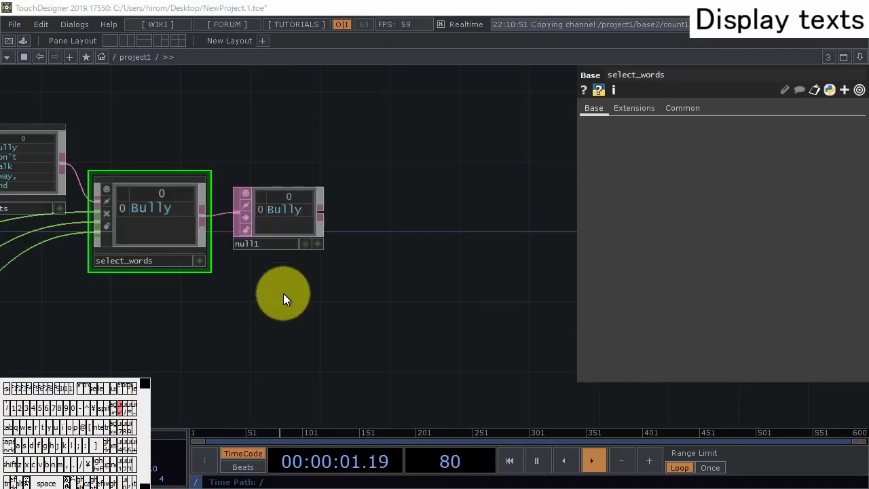
- Save the project to the desktop under the file name 20190815_b
left_click(284, 294)
key("ctrl+s")
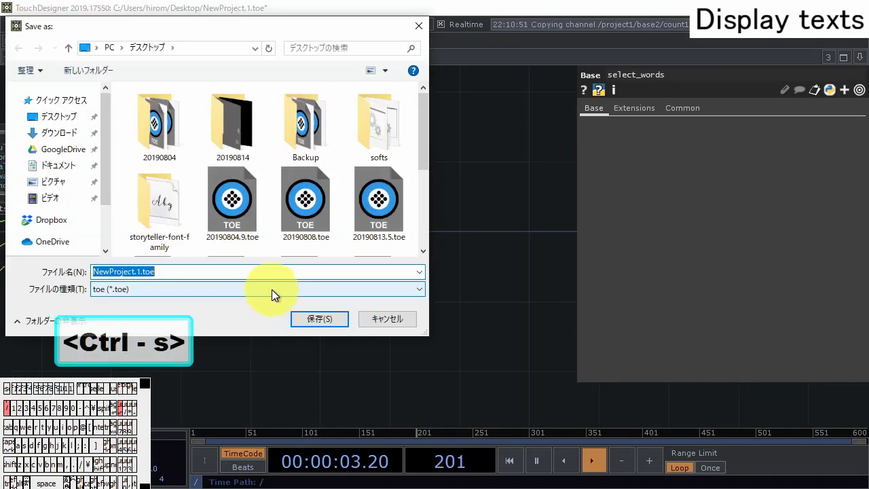
type("2")
type("0190815_")
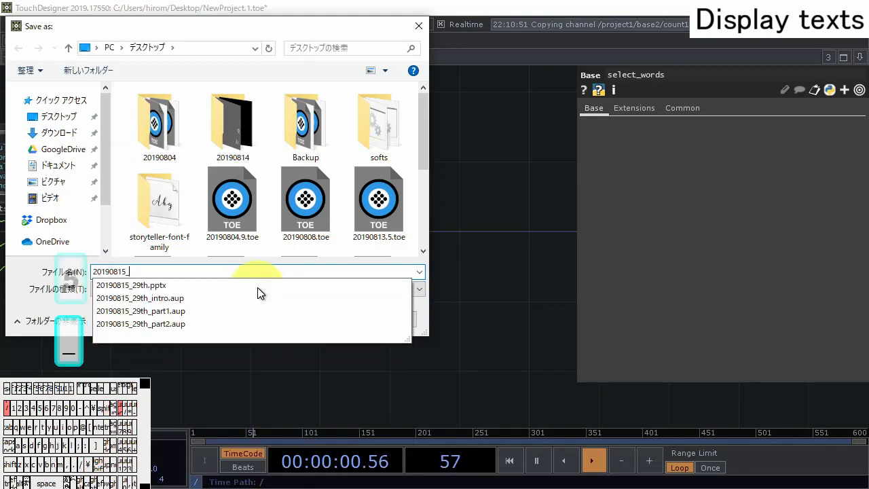
type("b")
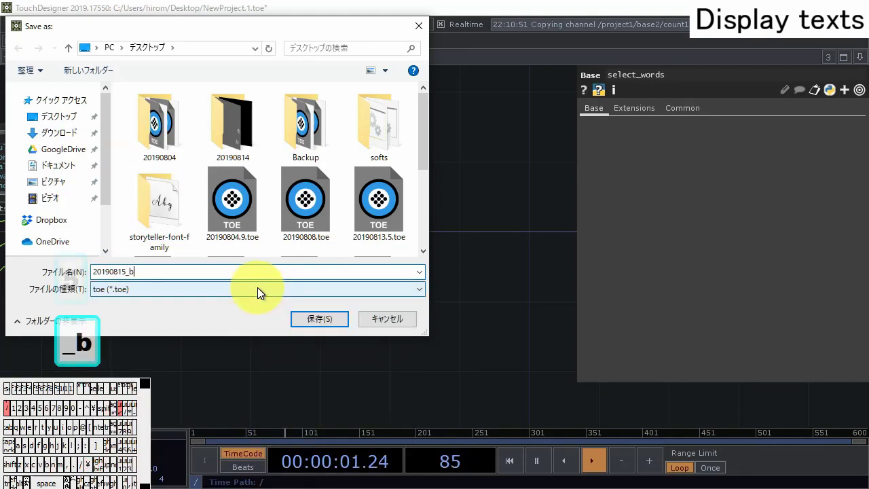
key("Return")
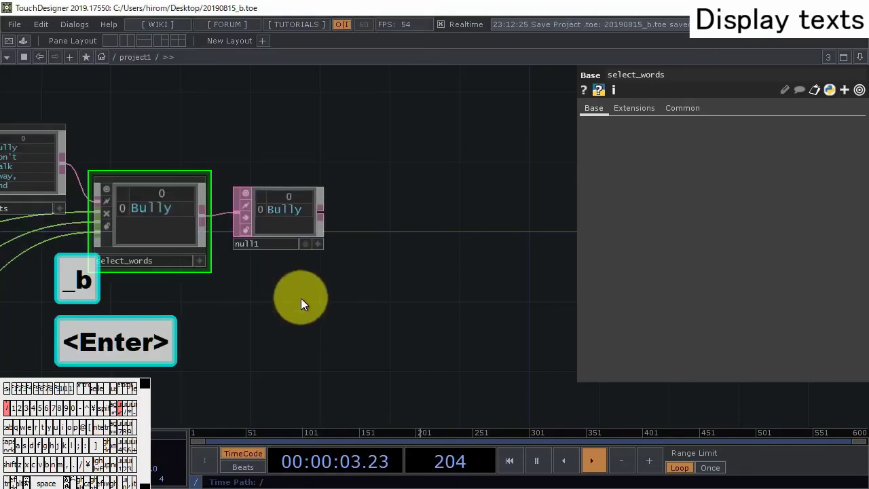
- Move null1 closer to select_words and add a Text TOP beside it
left_click_drag(272, 229, 247, 229)
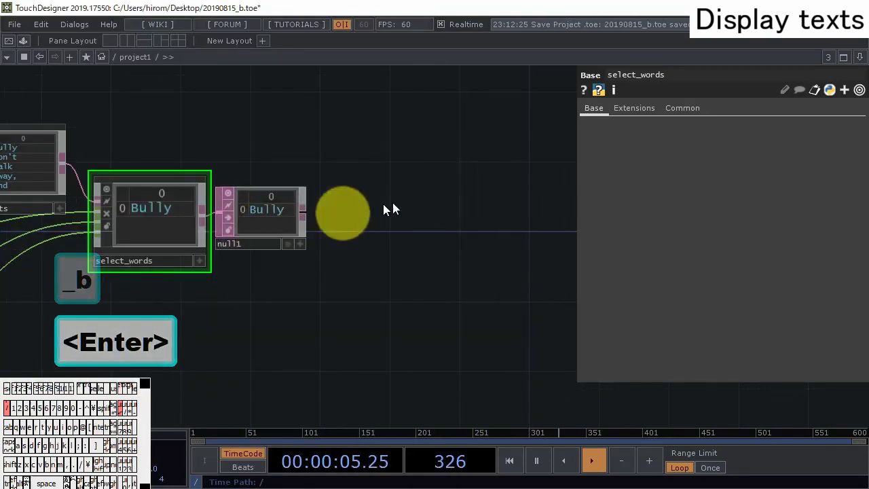
left_click_drag(380, 207, 303, 217)
double_click(298, 217)
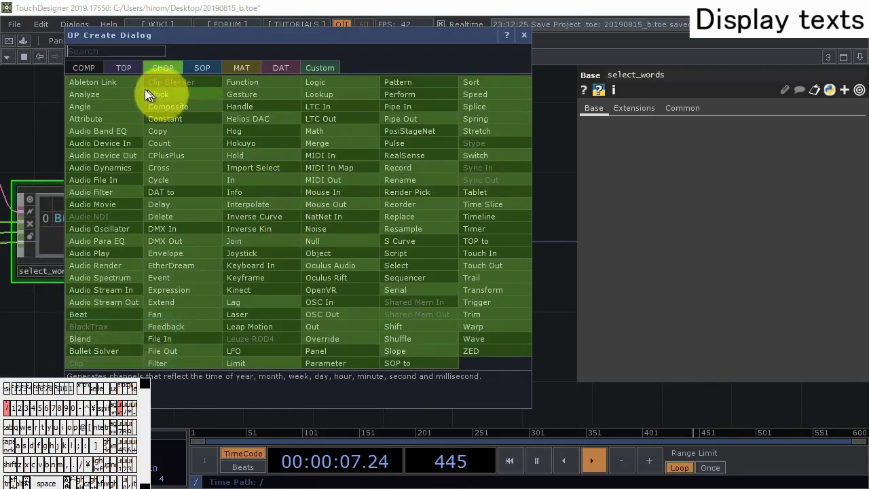
left_click(124, 68)
left_click(323, 364)
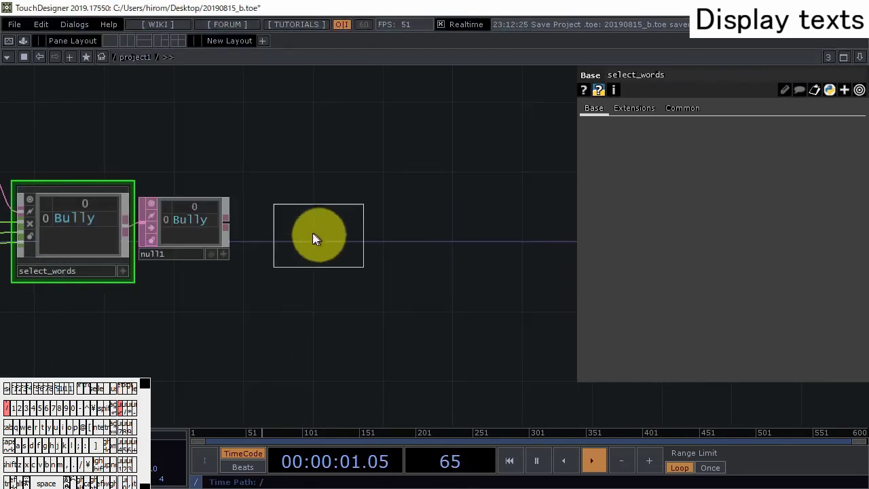
left_click(297, 227)
- Assign null1 as the DAT source of text2 and clear its default text string
left_click_drag(213, 221, 272, 224)
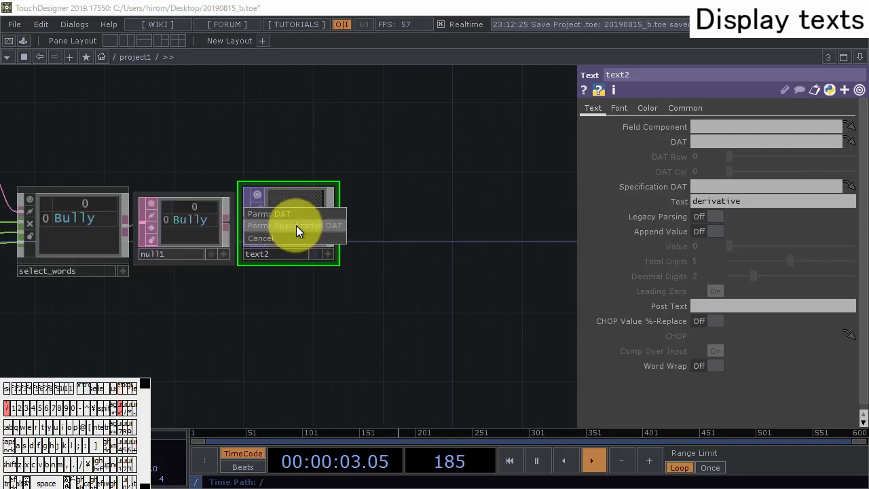
left_click(299, 217)
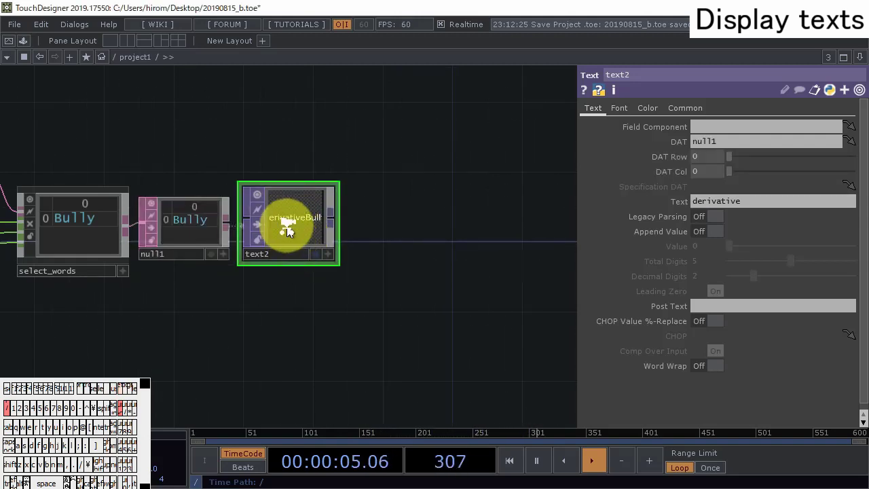
scroll(290, 224, "up", 2)
left_click(756, 194)
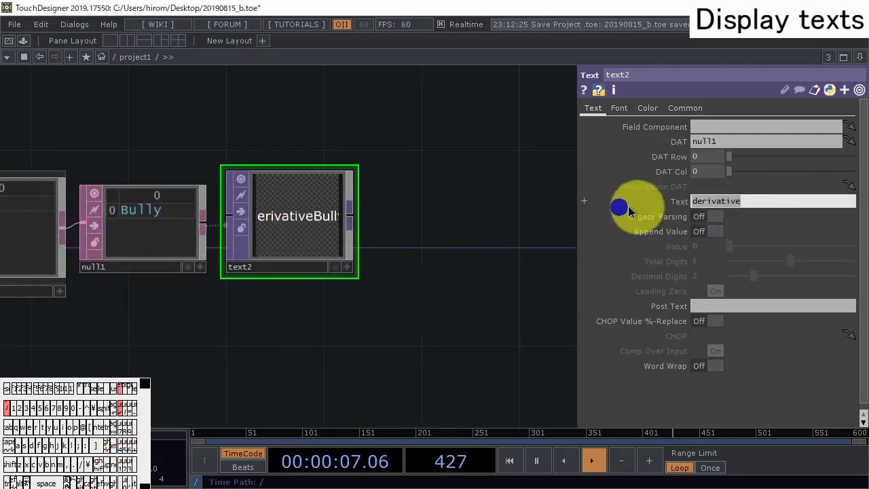
key("BackSpace")
key("Return")
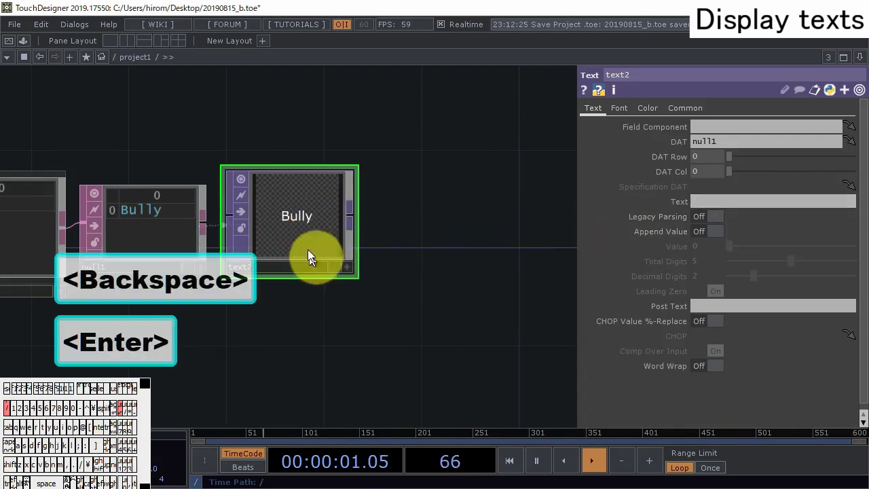
- Set the resolution of text2 to 1280 x 720
scroll(296, 233, "up", 2)
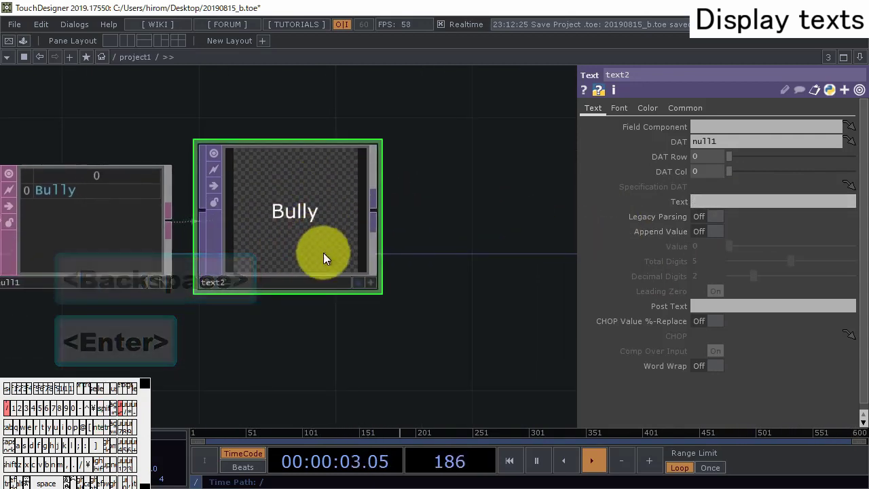
left_click(688, 108)
left_click(845, 141)
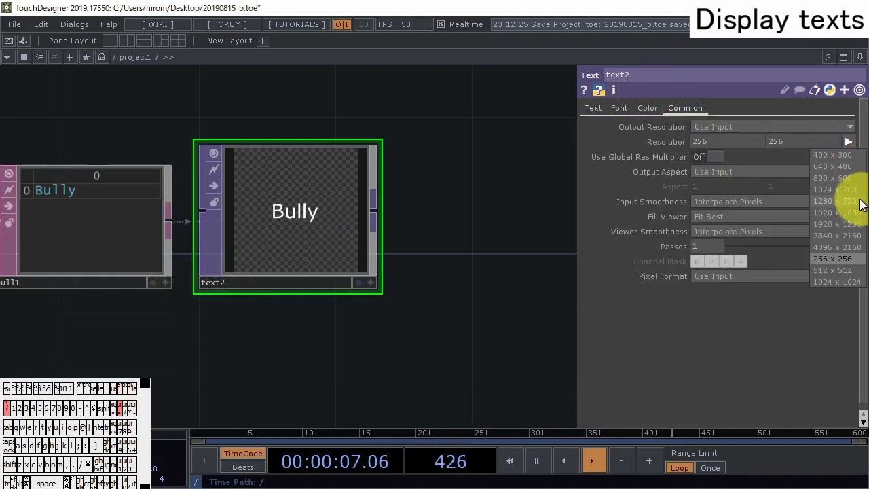
left_click(836, 201)
- Keep text2 on No Auto-Fit and enlarge its Font Size X to 310
scroll(306, 219, "up", 4)
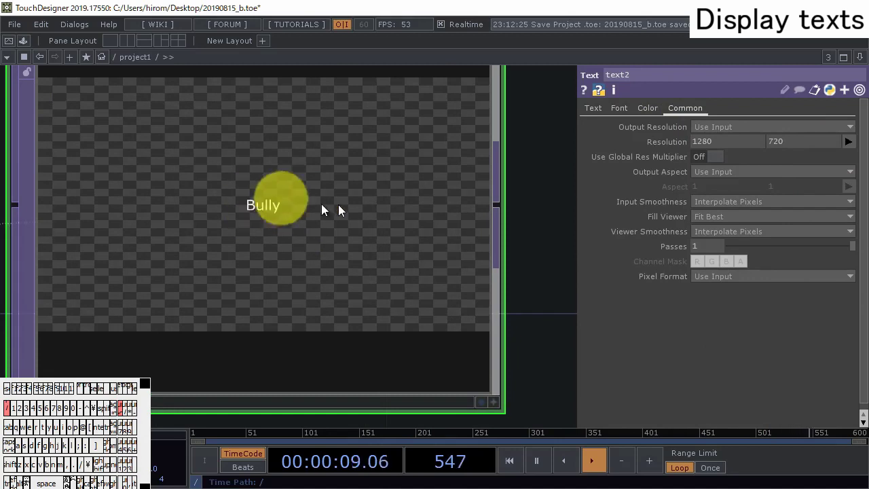
left_click(623, 109)
left_click(738, 231)
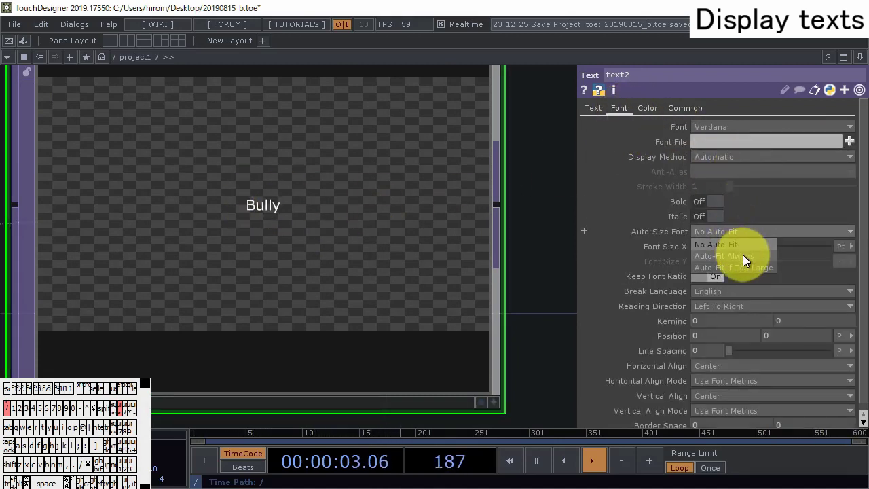
left_click(746, 236)
left_click_drag(752, 246, 842, 252)
middle_click_drag(719, 245, 849, 140)
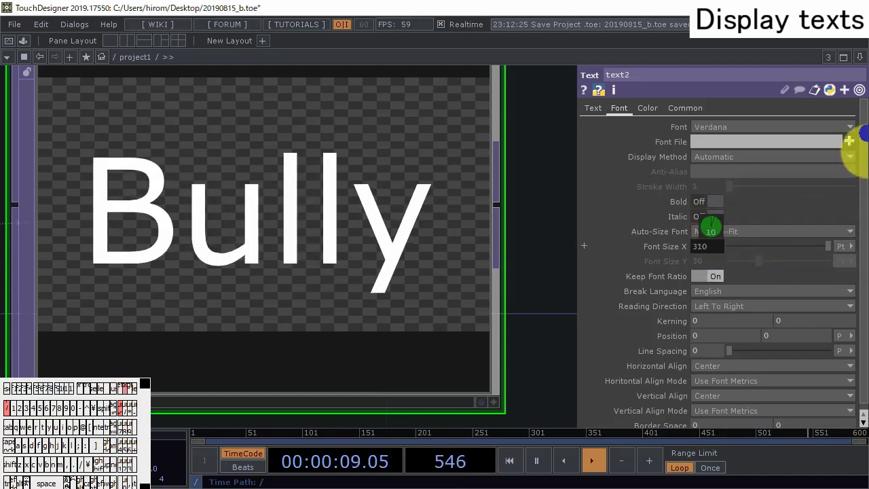
- Step nine words forward with k1 and check how each word fits the text2 frame
scroll(224, 218, "down", 5)
key("1")
key("1")
key("1")
key("1")
key("1")
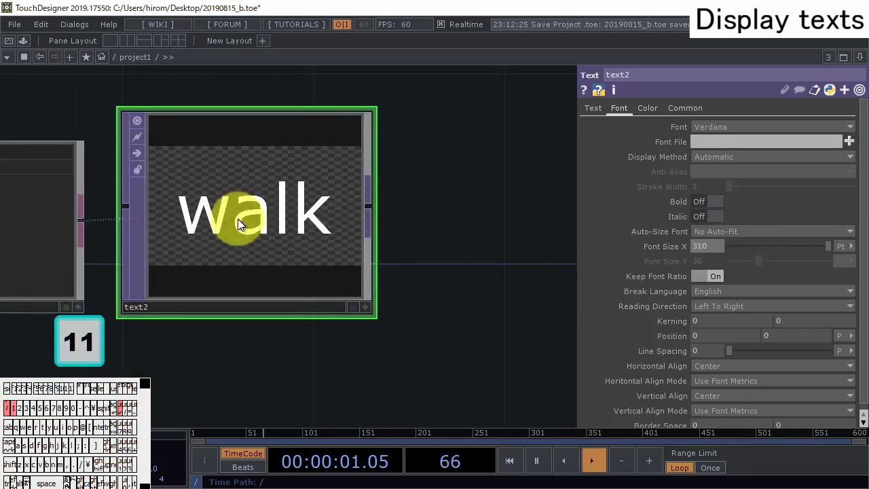
key("1")
key("1")
key("1")
key("1")
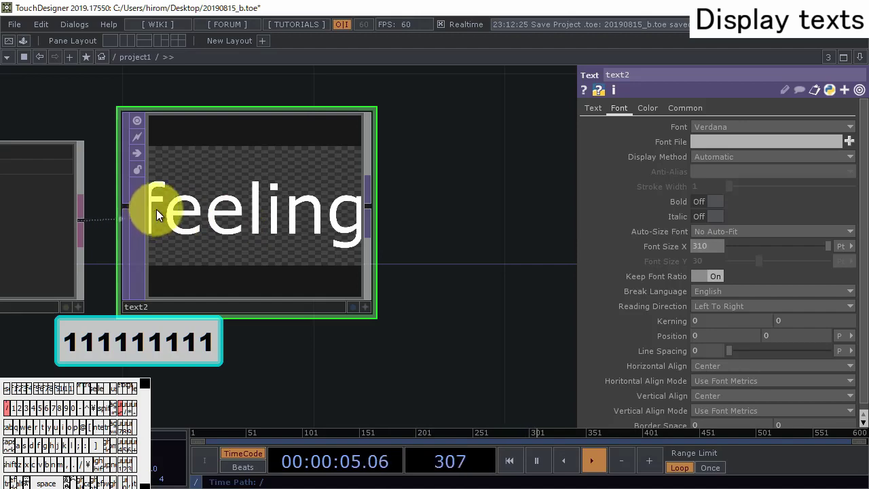
- Inspect the frame edges of text2 and set its Auto-Size Font option to Auto-Fit Always
scroll(163, 211, "up", 4)
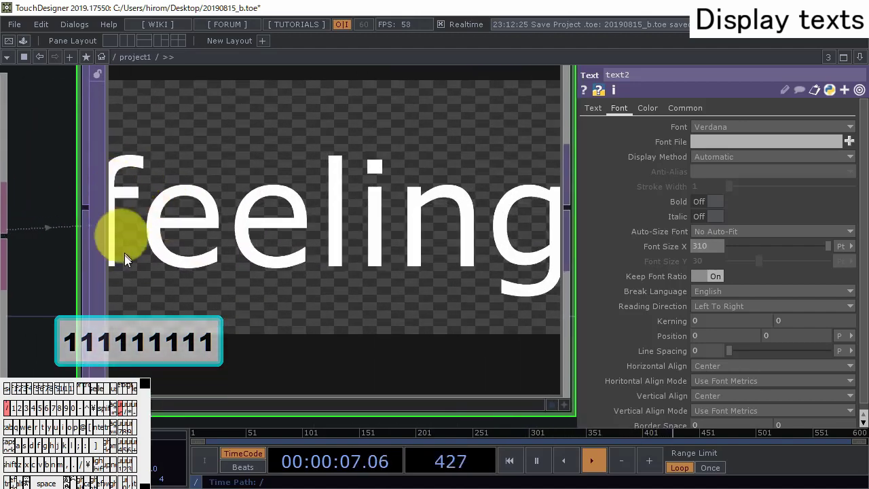
scroll(326, 243, "down", 2)
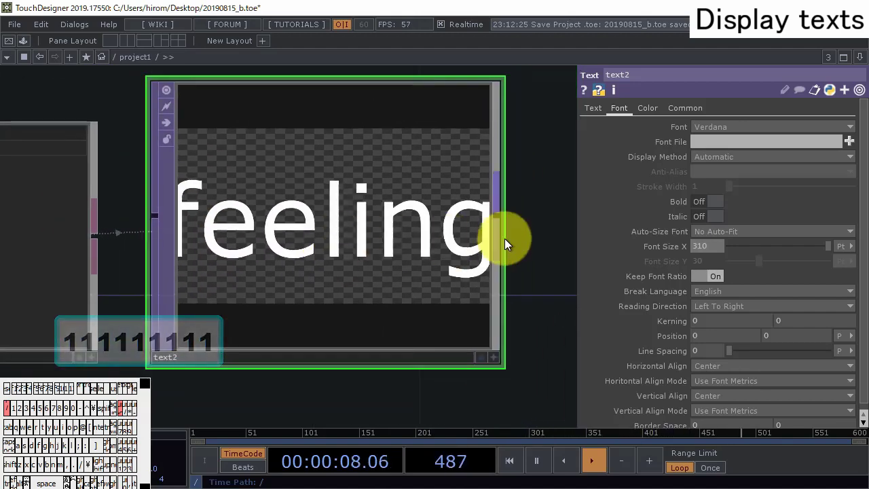
left_click(713, 233)
left_click(726, 253)
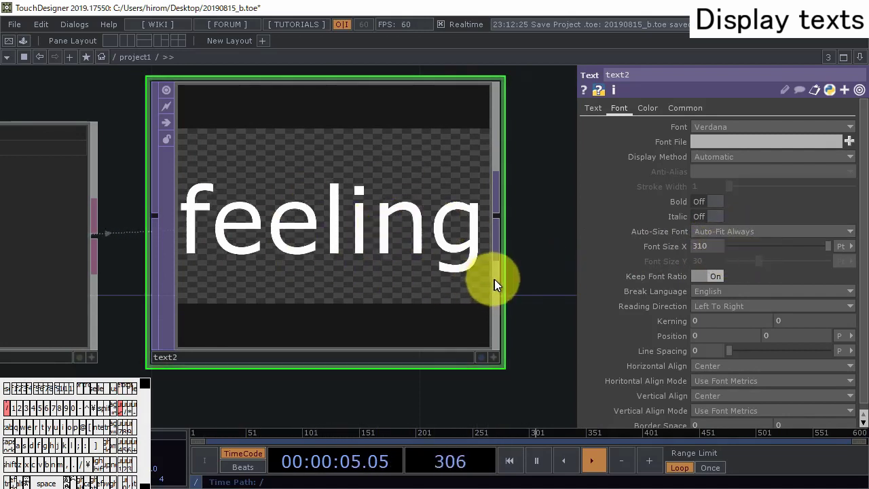
- Set the resolution of text2 to 1280 x 300
left_click(689, 109)
key("BackSpace")
type("1280")
key("Return")
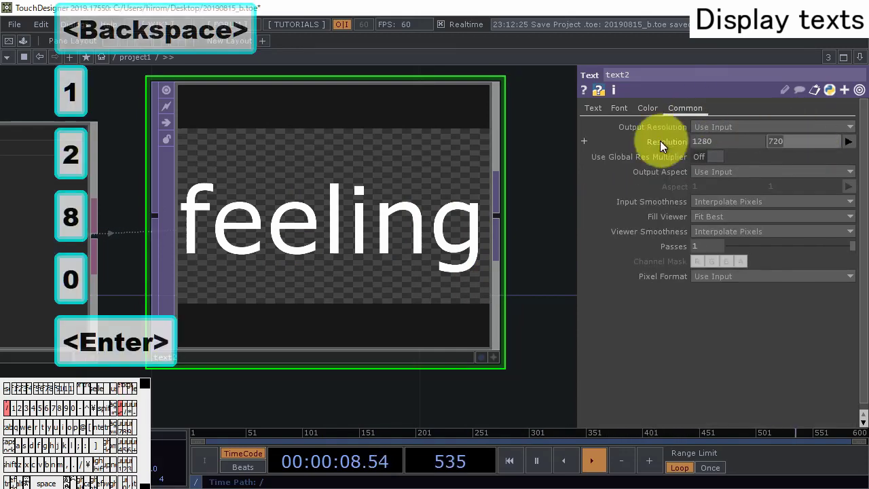
type("300")
key("Return")
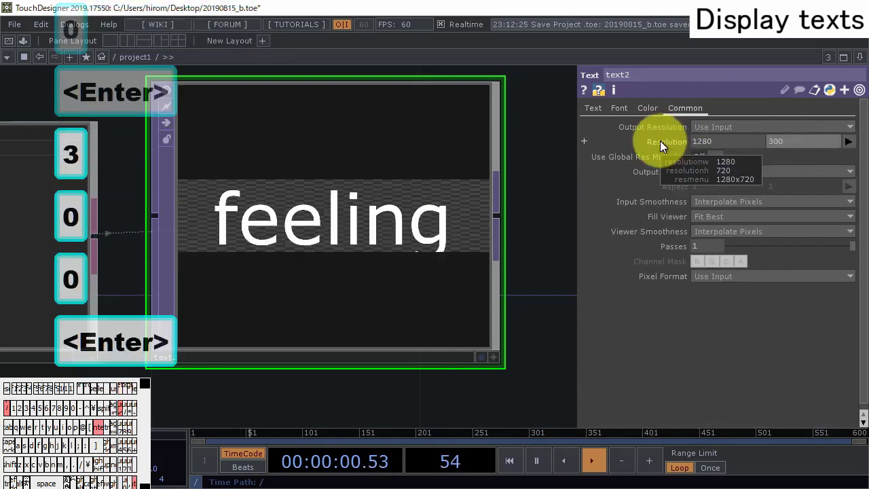
- Set both the horizontal and vertical align modes of text2 to Use Text Bounding Box
scroll(406, 261, "up", 3)
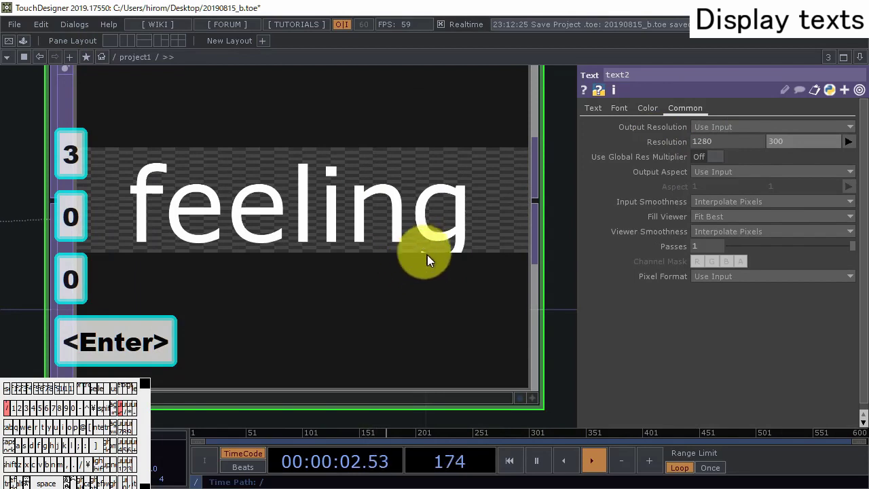
left_click(618, 108)
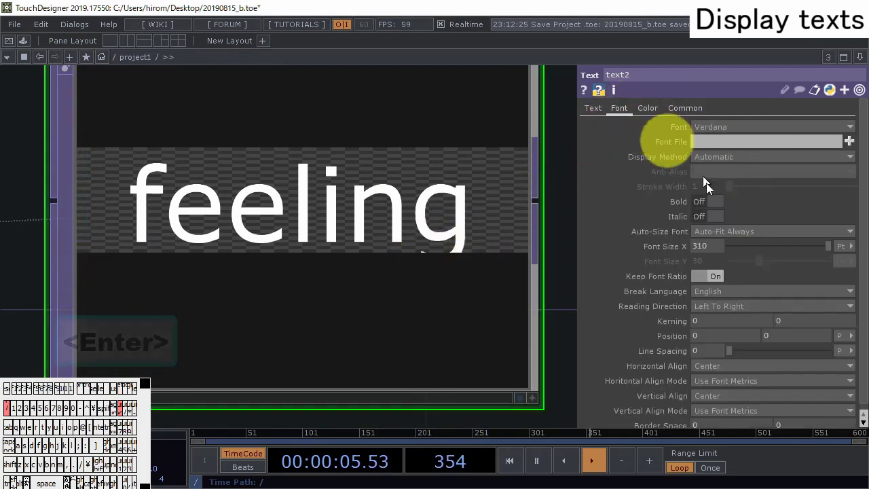
left_click(797, 369)
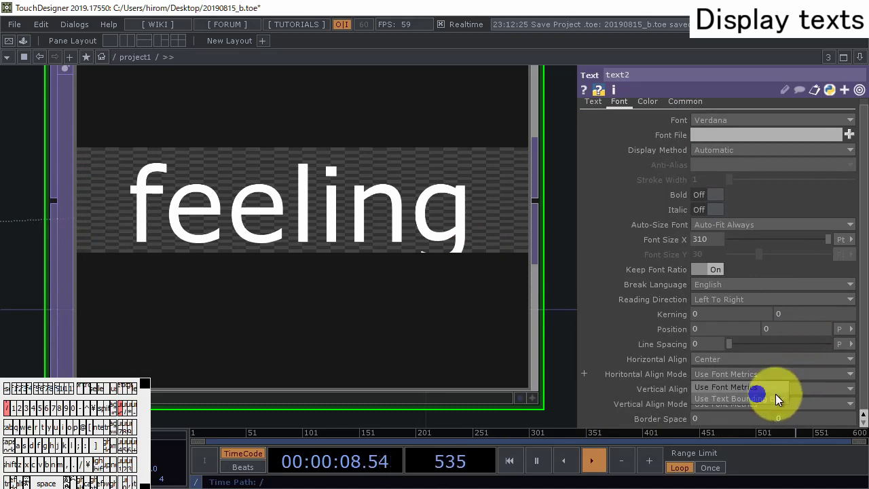
left_click(776, 395)
left_click(772, 405)
left_click(758, 427)
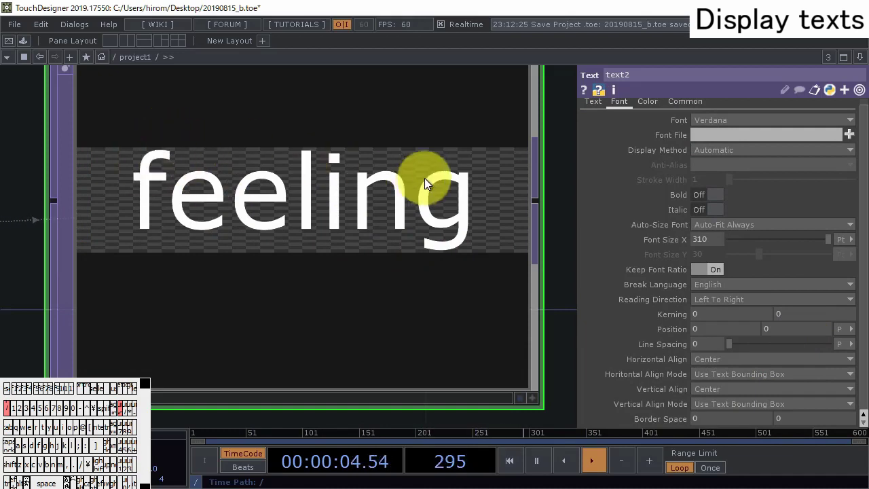
- Set the resolution height of text2 back to 720
left_click(687, 102)
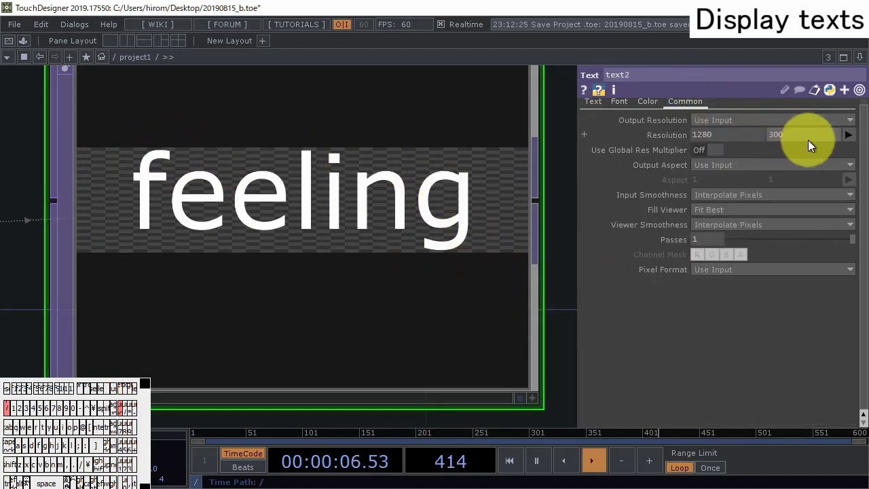
left_click_drag(808, 139, 699, 141)
type("720")
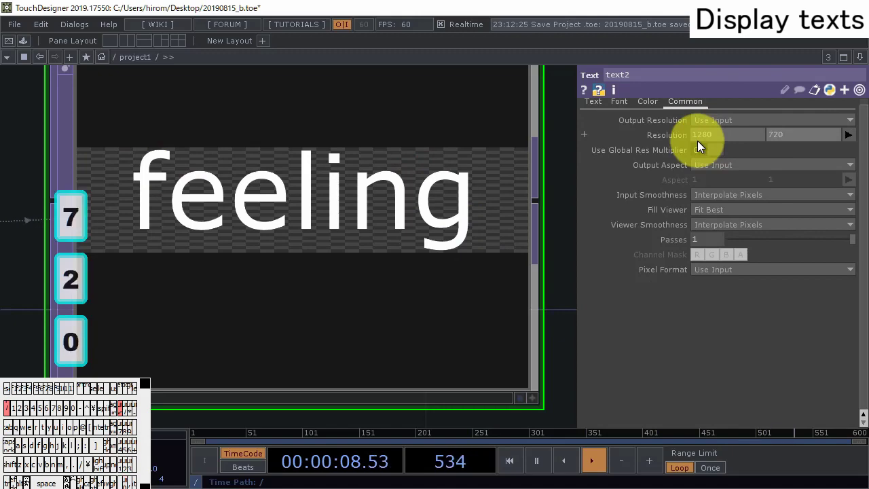
key("Return")
- Append a Null TOP to the output of text2
scroll(284, 209, "down", 5)
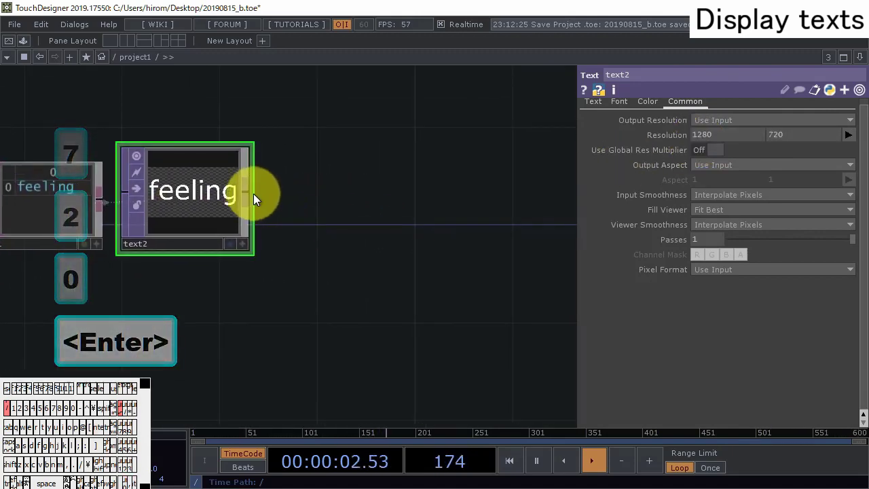
key("Tab")
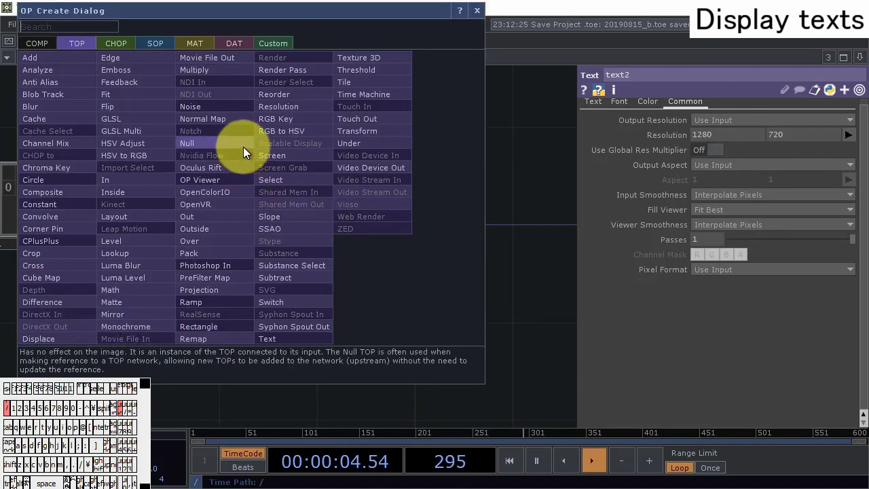
left_click(243, 145)
left_click(340, 210)
scroll(394, 248, "up", 2)
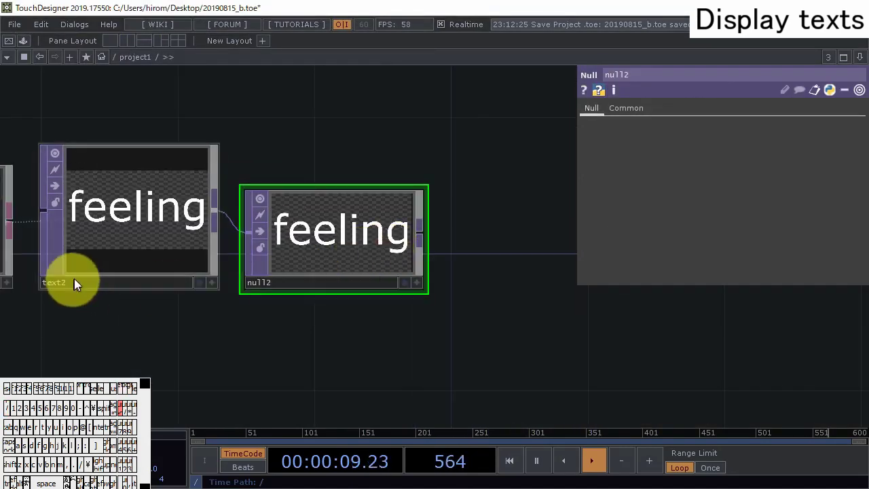
- Try StorytellerSans-Bold.otf from the Storyteller font folder as the font file of text2, and undo the font change
left_click(113, 254)
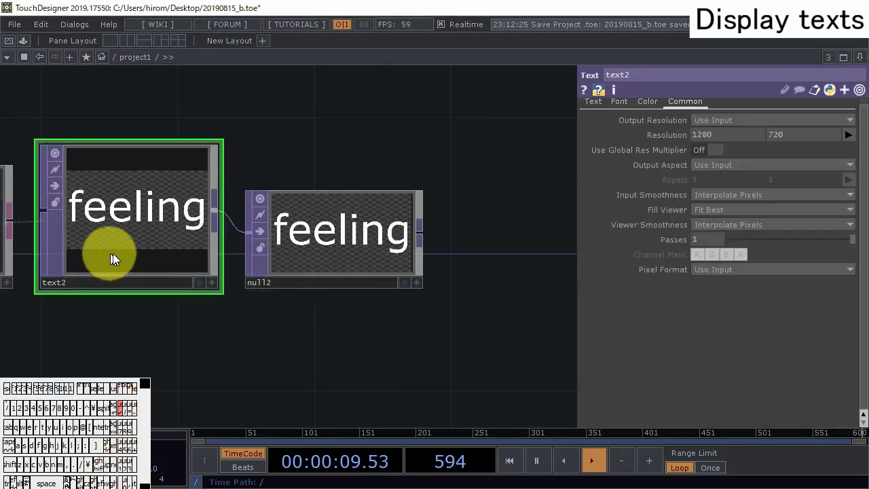
left_click(620, 101)
left_click(846, 133)
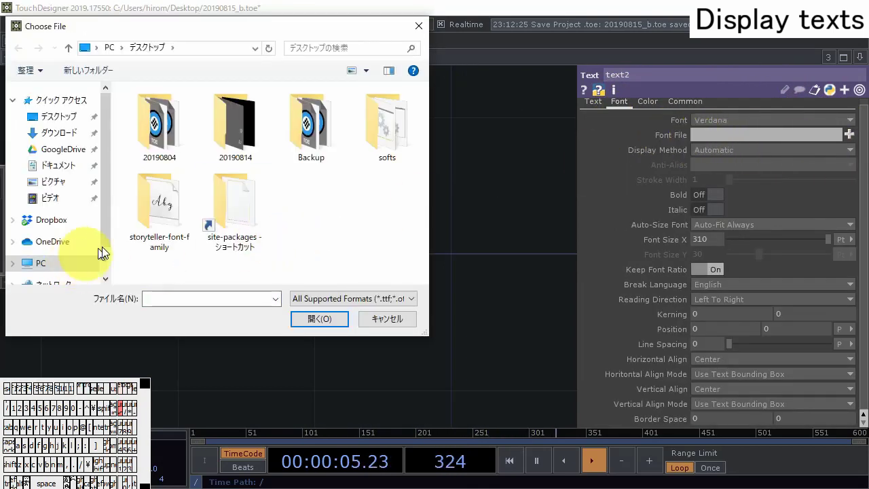
left_click(147, 214)
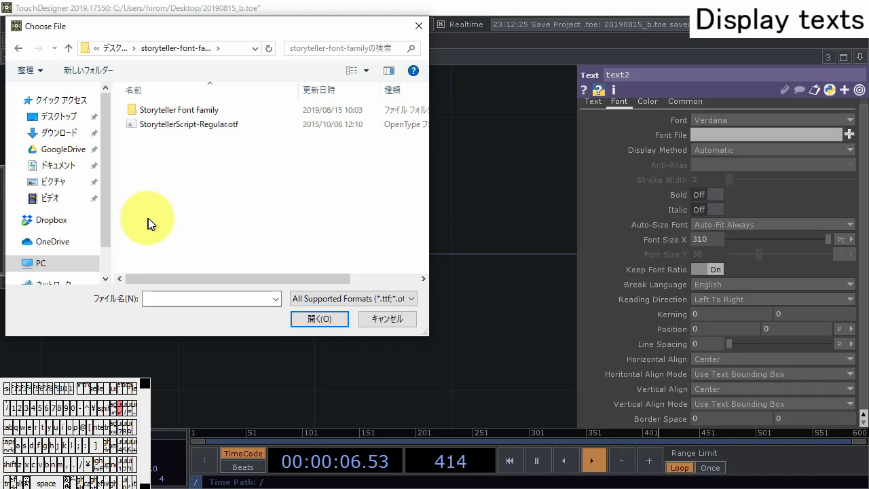
double_click(170, 110)
left_click(168, 150)
double_click(167, 150)
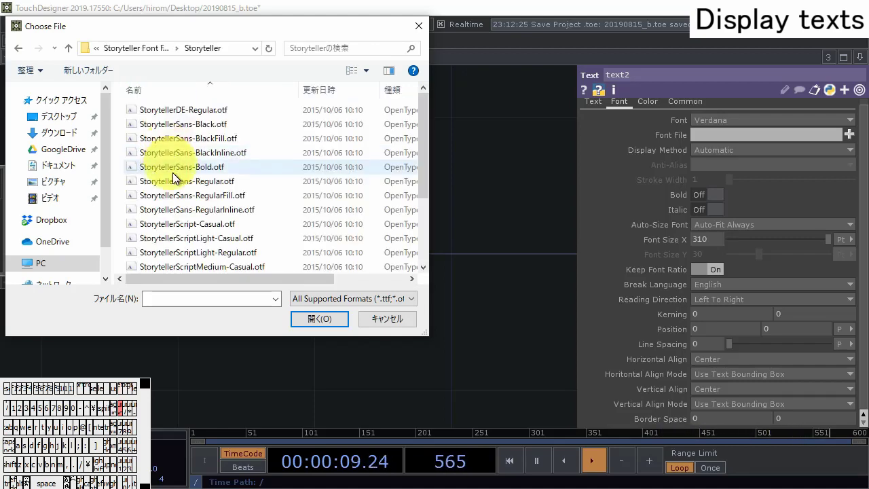
left_click(176, 171)
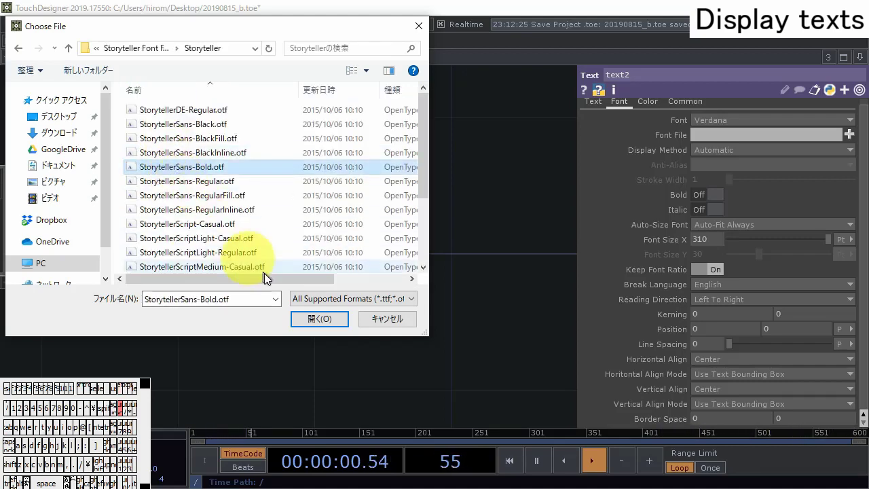
left_click(319, 318)
key("ctrl+z")
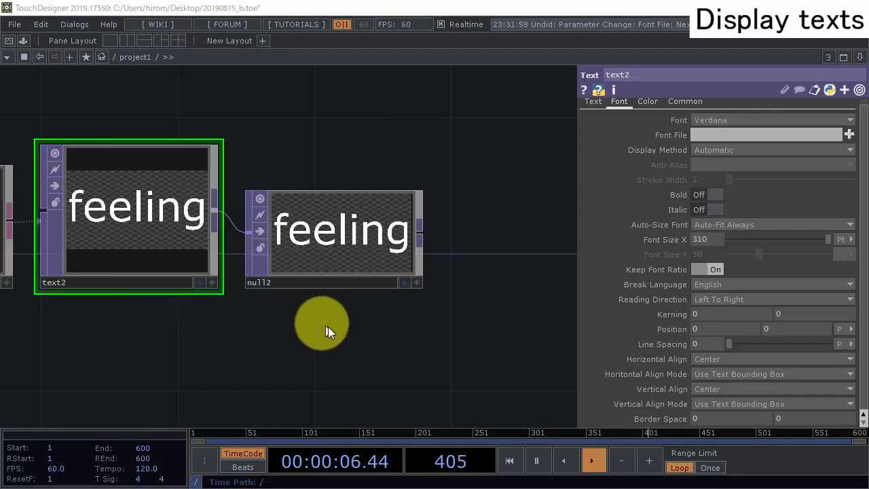
- View the output of null2 in a separate viewer window and close the viewer
left_click_drag(332, 327, 319, 321)
scroll(309, 267, "down", 3)
left_click(320, 244)
scroll(320, 245, "up", 3)
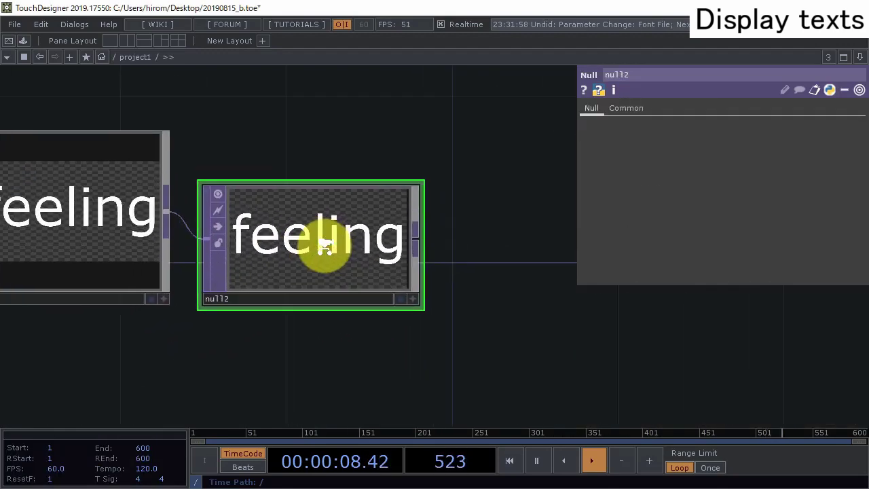
right_click(343, 235)
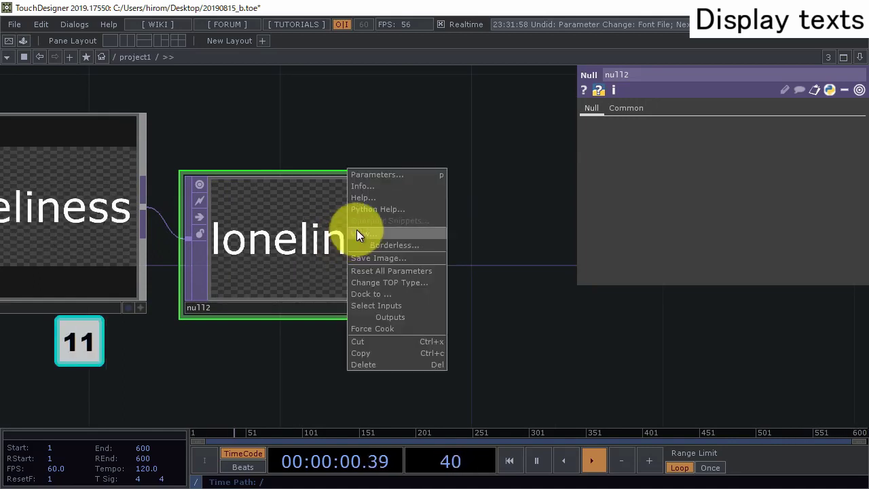
left_click(362, 233)
left_click_drag(421, 15, 412, 78)
left_click(824, 70)
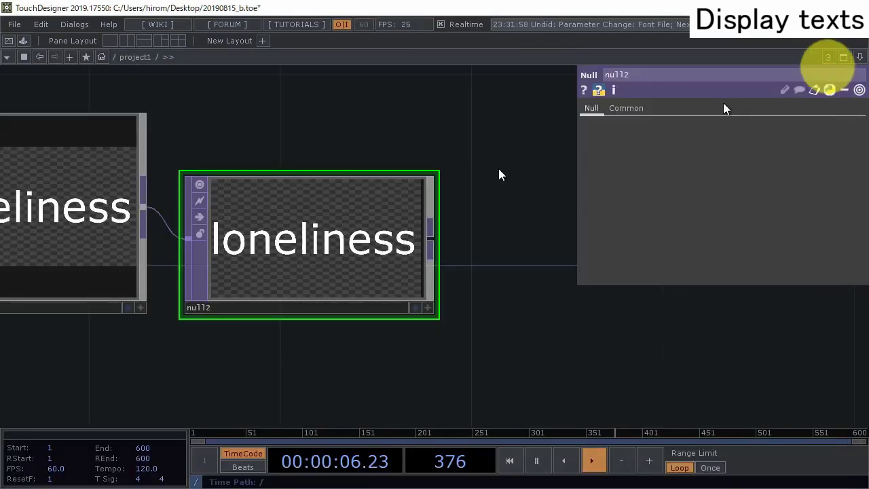
- Add a Window COMP to the network beside null2
left_click_drag(467, 192, 210, 206)
scroll(240, 203, "down", 3)
double_click(330, 225)
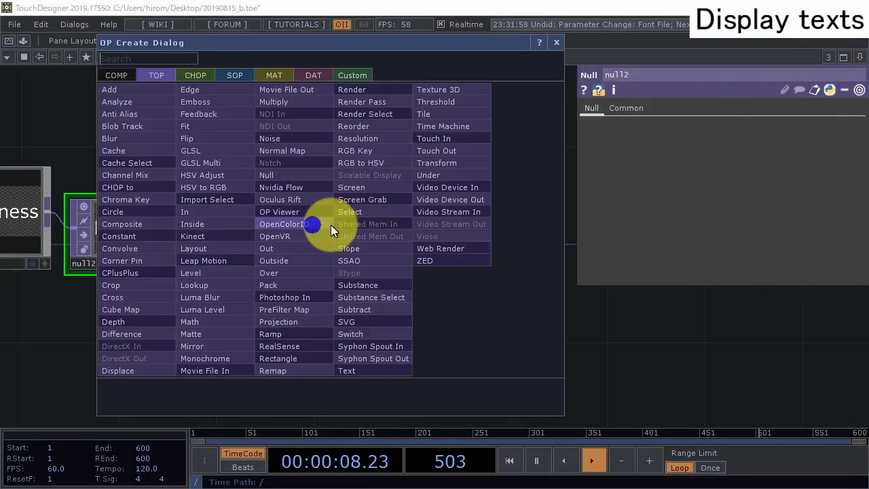
left_click(125, 75)
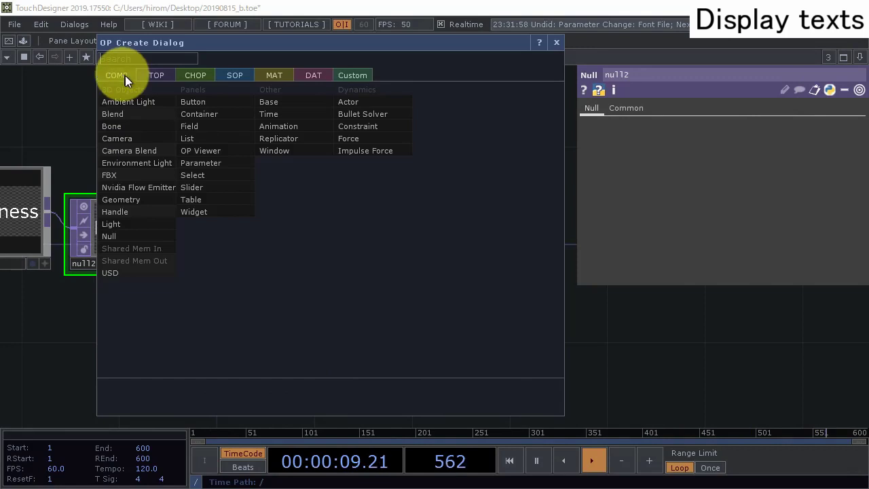
left_click(266, 148)
left_click(300, 236)
- Assign null2 to window1 as its Window Operator parameter
left_click_drag(166, 249, 282, 230)
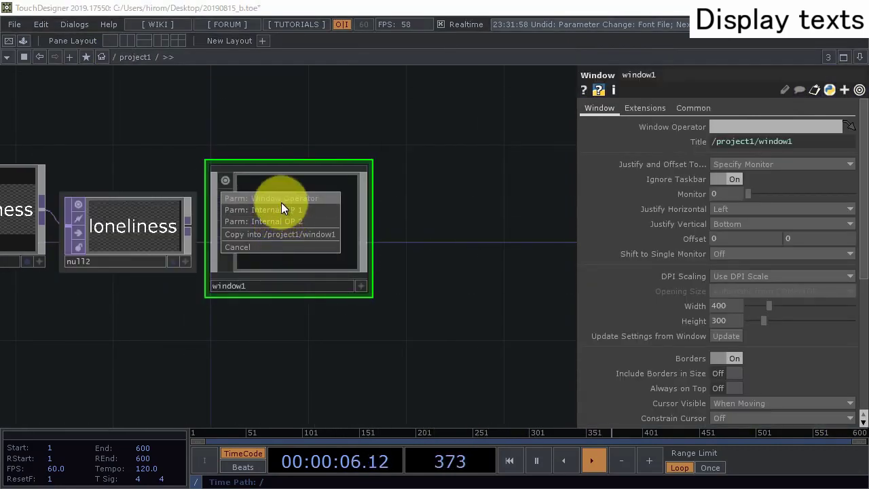
left_click(282, 203)
left_click_drag(425, 228, 439, 204)
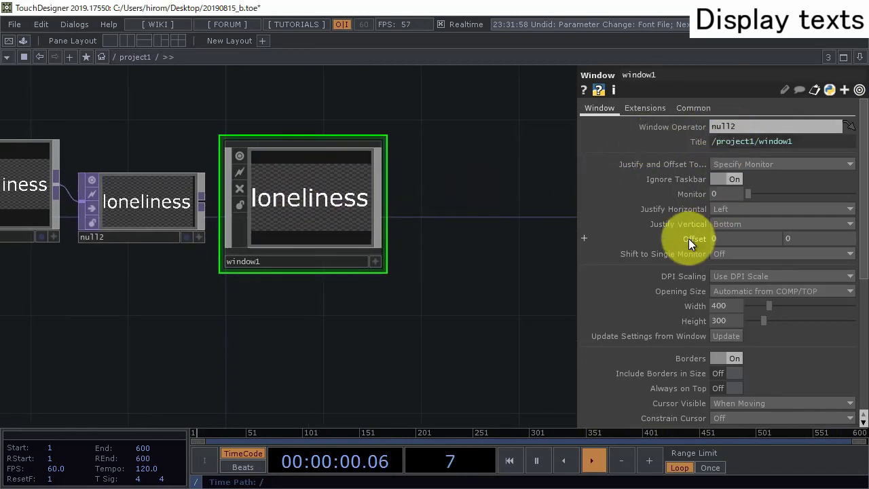
- Configure window1 with Opening Size set to Fill, Monitor set to 1 and Borders off
scroll(722, 297, "down", 5)
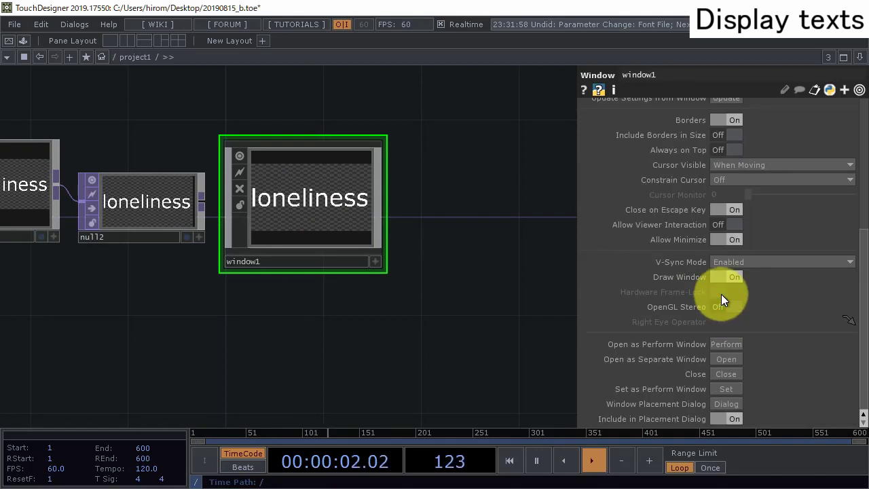
scroll(721, 294, "up", 5)
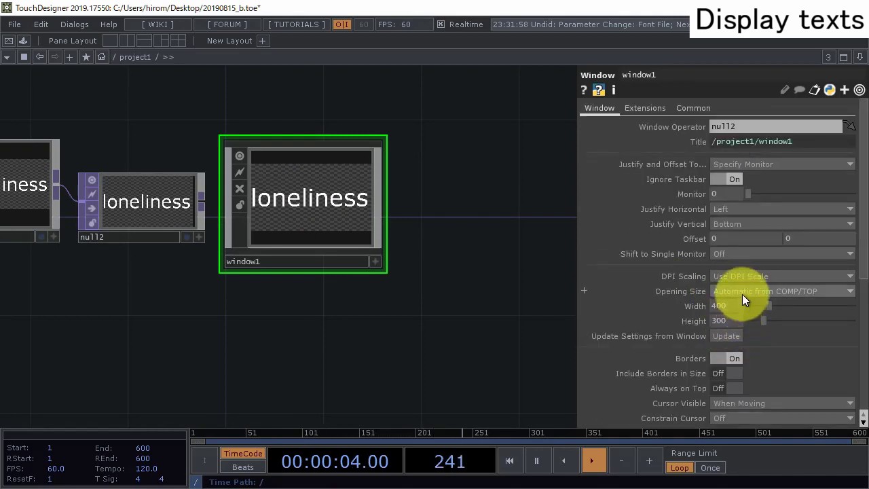
left_click(744, 291)
left_click(747, 315)
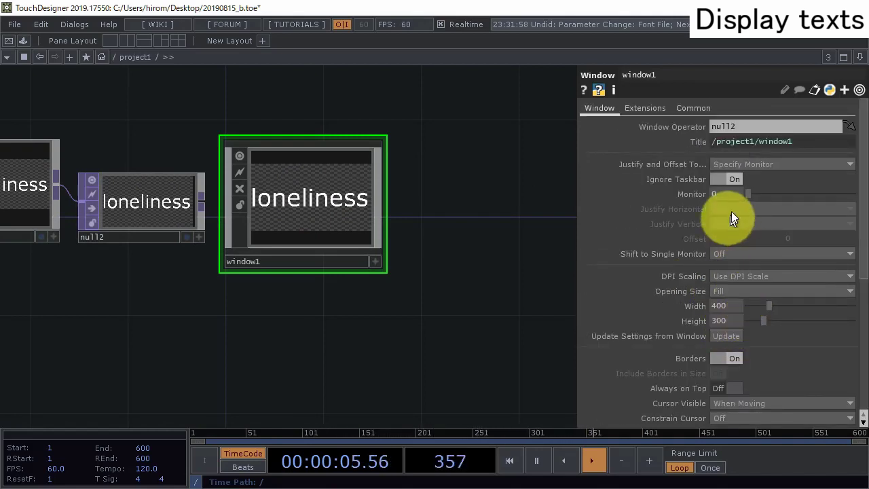
left_click_drag(745, 195, 759, 199)
scroll(743, 271, "down", 5)
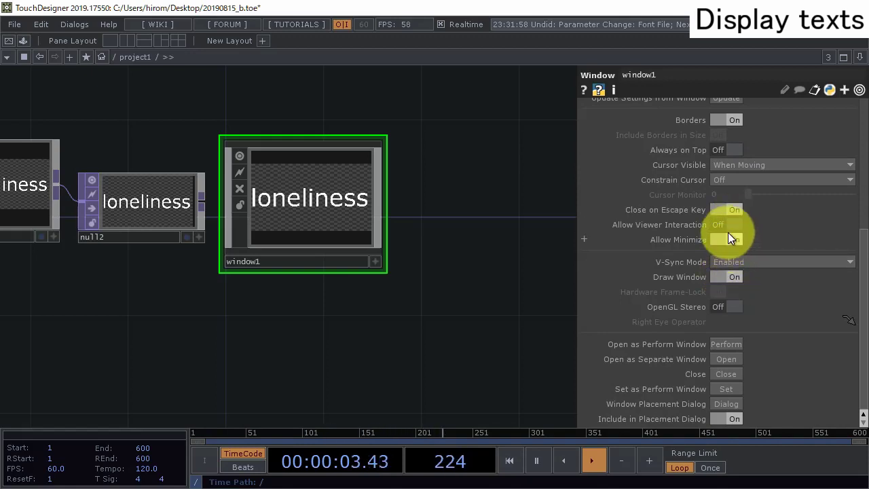
left_click(723, 121)
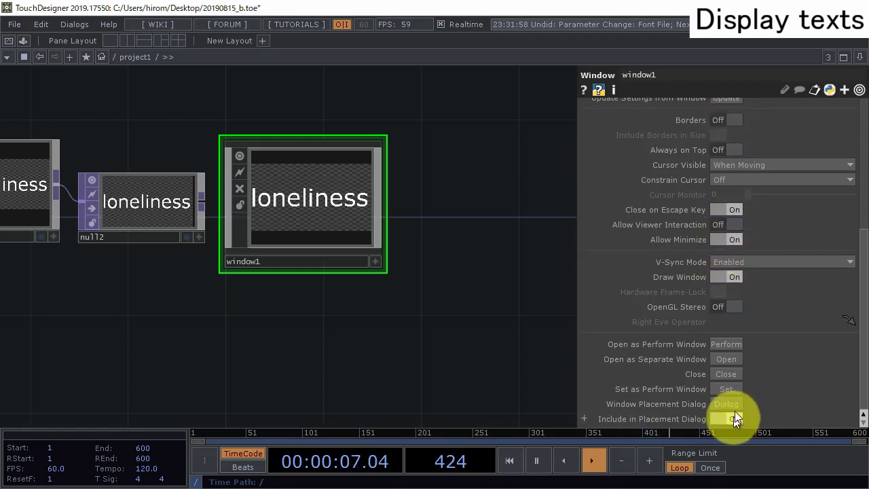
- Open window1 as a separate window to check the word display on the output monitor, and close it again
left_click(738, 359)
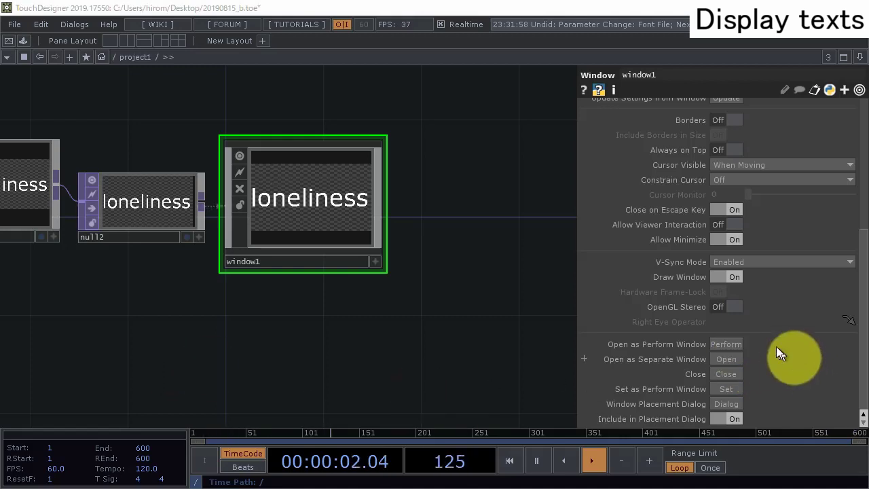
key("Escape")
scroll(736, 194, "up", 5)
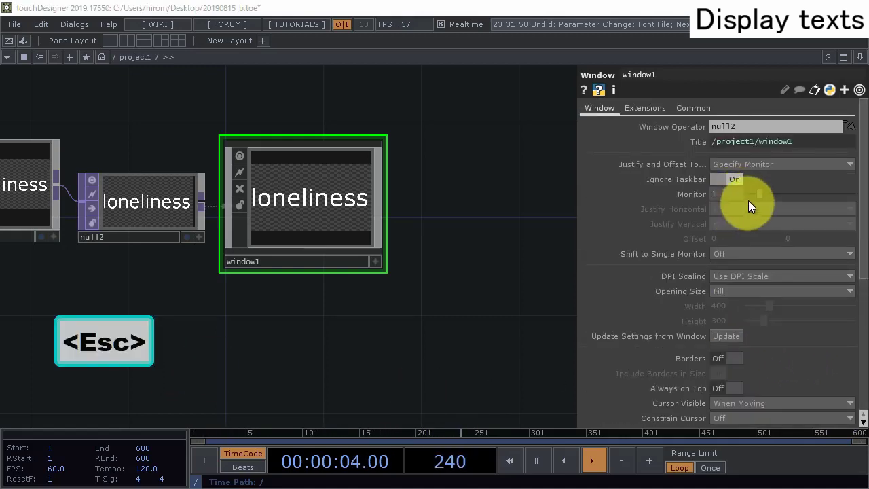
scroll(730, 292, "down", 5)
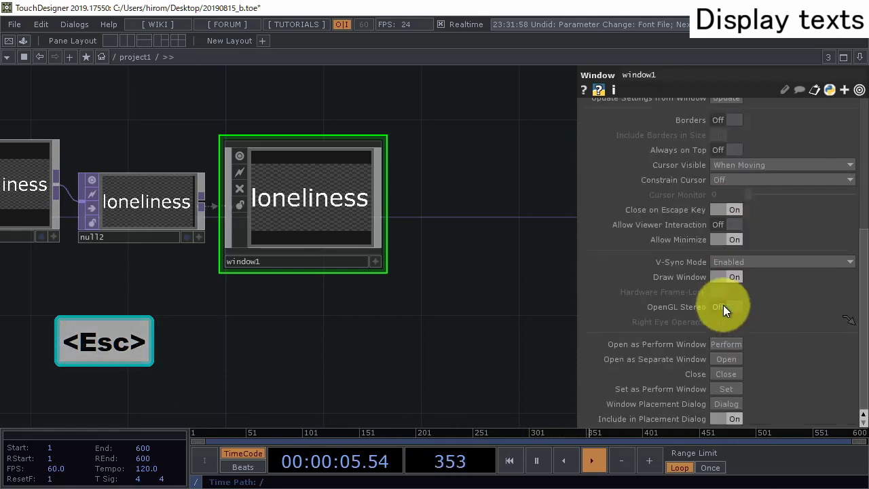
left_click(725, 358)
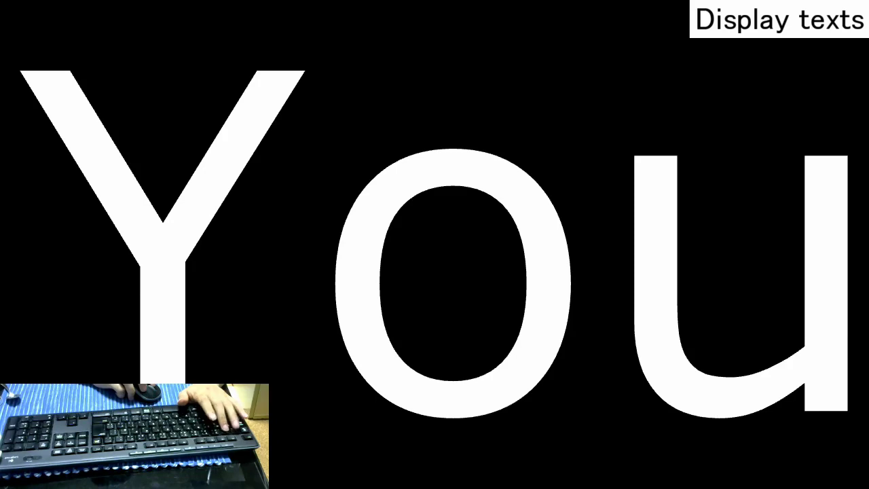
key("Escape")
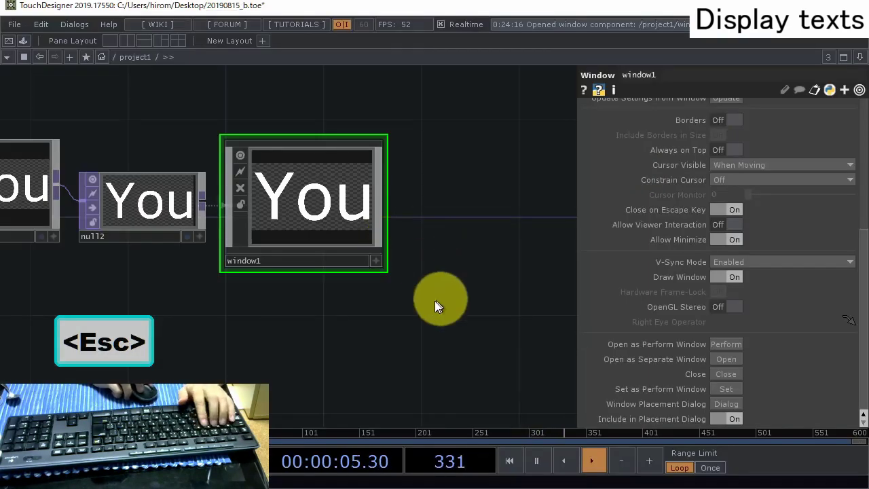
- Move null2 and window1 away from text2 to make room for effect components between them
left_click_drag(432, 301, 451, 272)
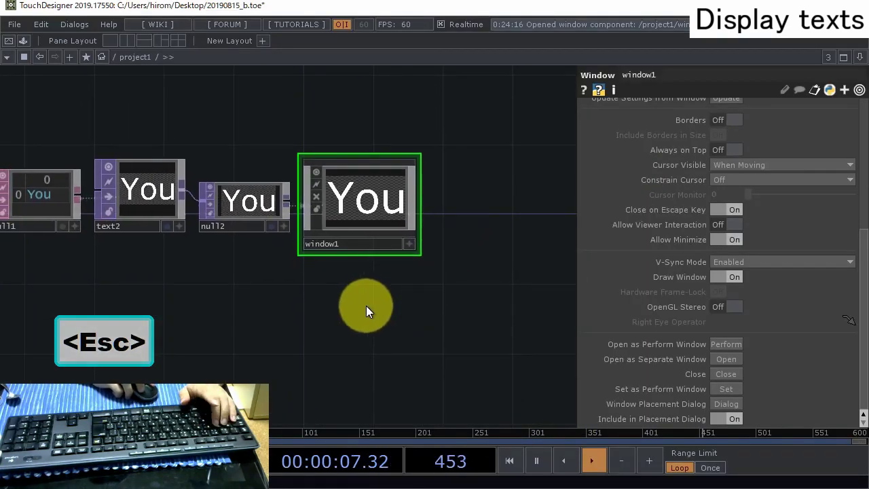
scroll(366, 308, "down", 3)
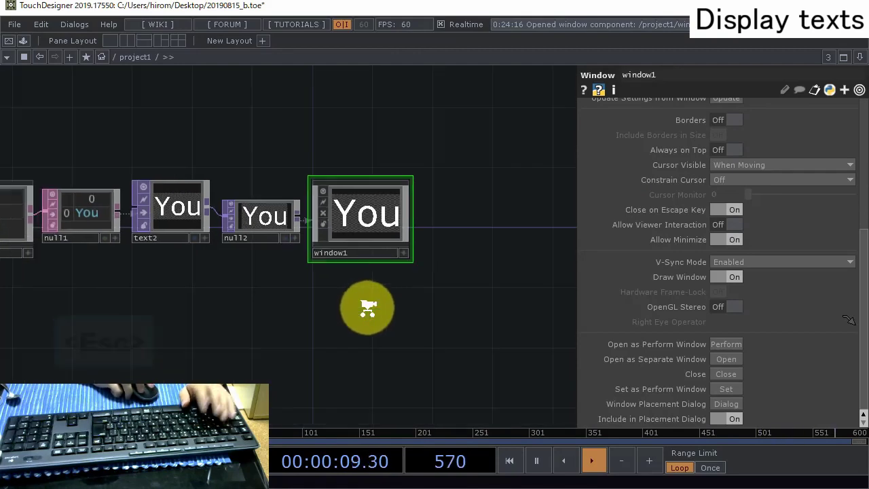
left_click_drag(381, 309, 269, 288)
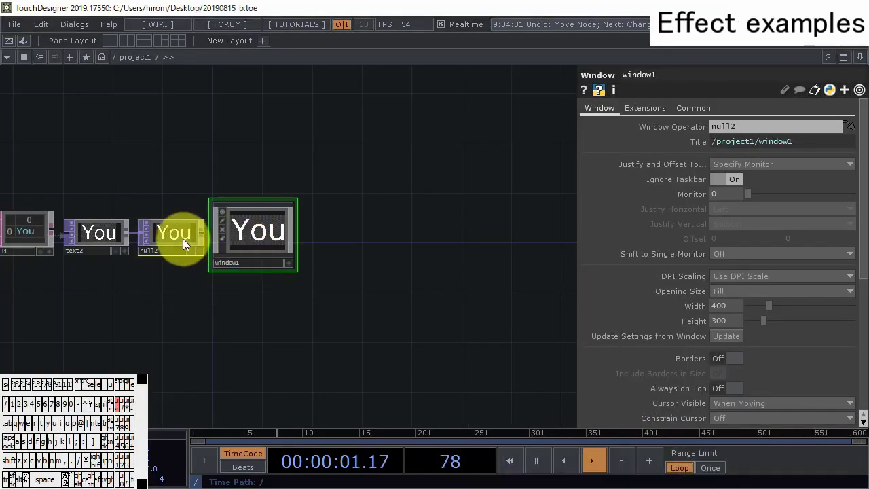
left_click_drag(183, 238, 398, 234)
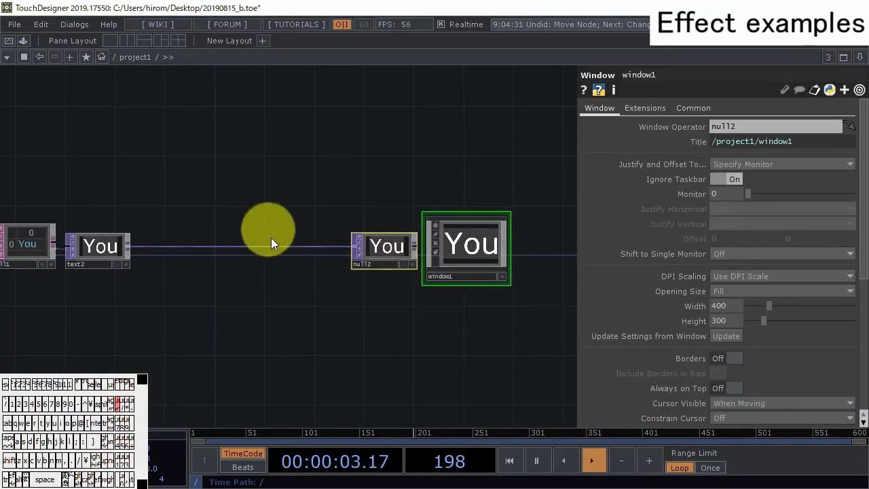
left_click_drag(263, 206, 286, 159)
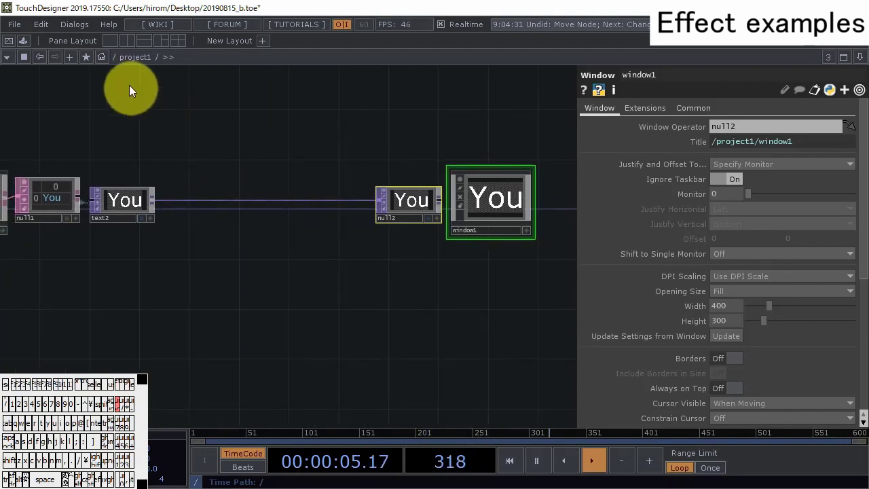
- Open the Palette Browser and browse the My Components files on disk through the Derivative folder in Documents
left_click(79, 25)
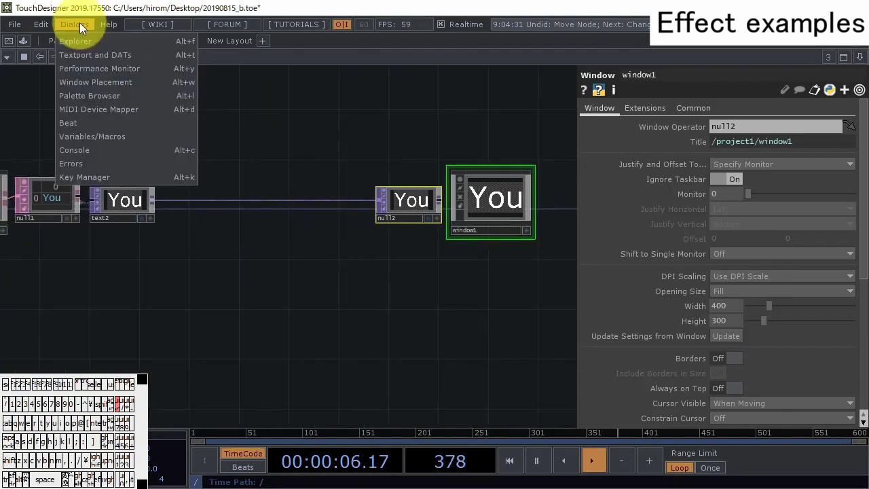
left_click(112, 95)
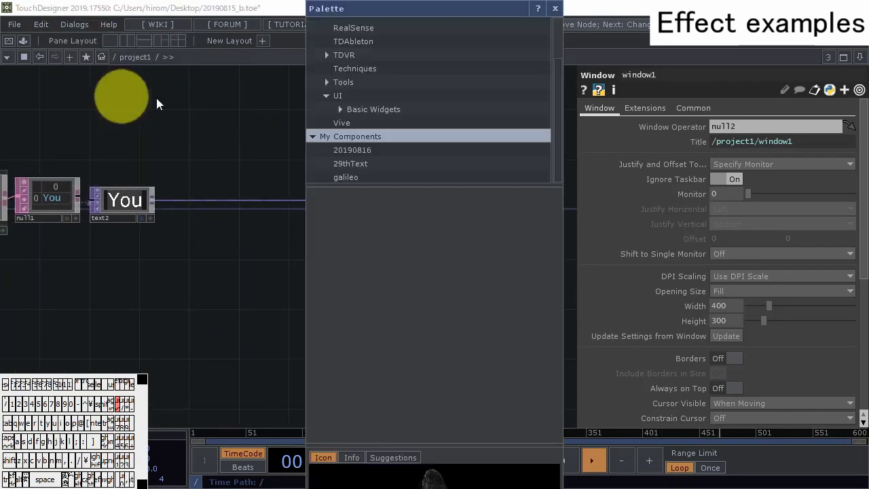
left_click(410, 165)
left_click_drag(233, 253, 578, 31)
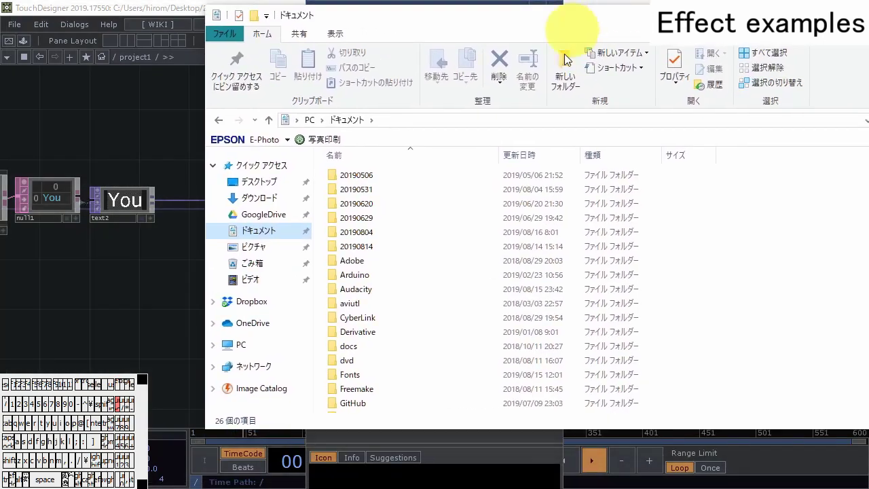
scroll(447, 282, "down", 3)
double_click(391, 206)
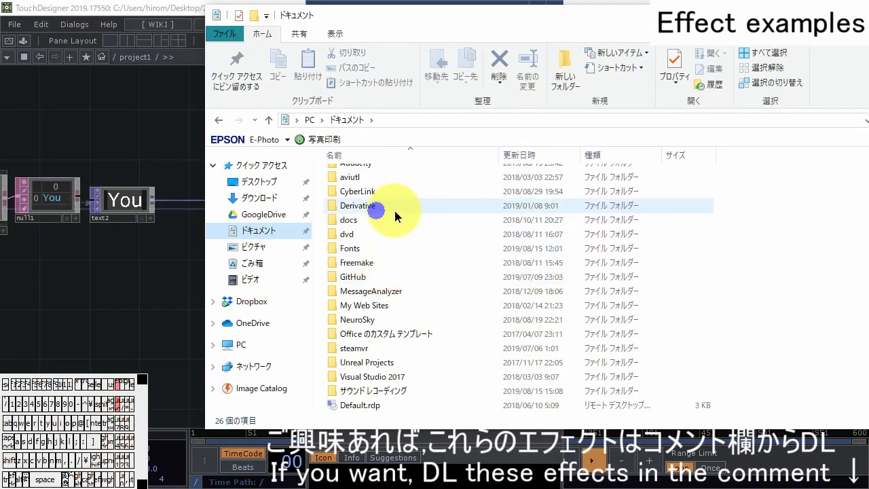
double_click(359, 175)
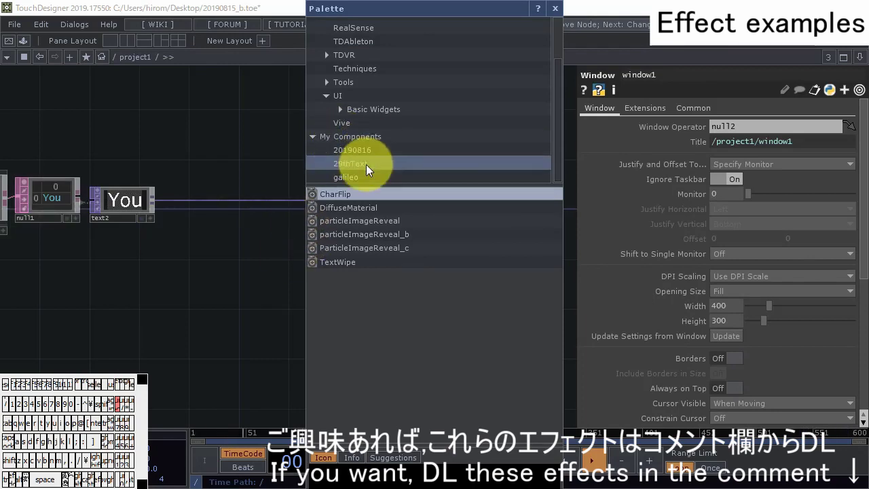
- Refresh My Components and add DiffuseMaterial, particleImageReveal_b, ParticleImageReveal_c and TextWipe from the 29thText folder to the network below text2
right_click(443, 136)
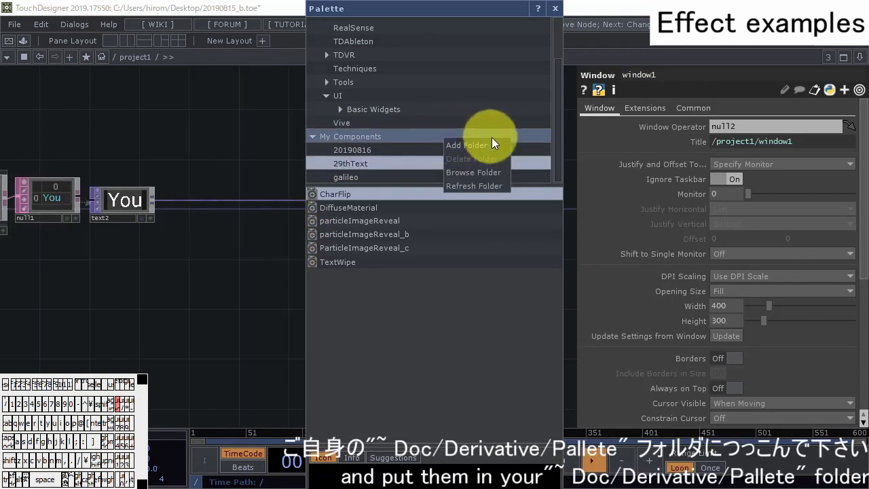
left_click(494, 186)
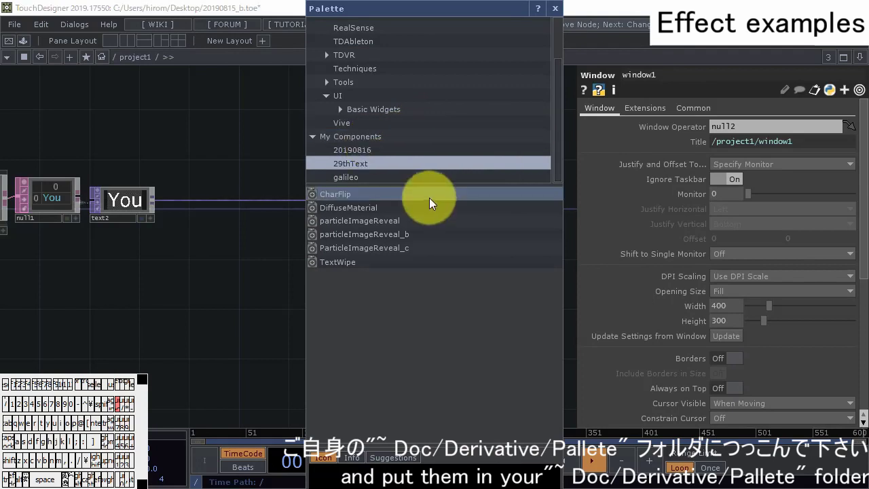
left_click_drag(434, 211, 194, 299)
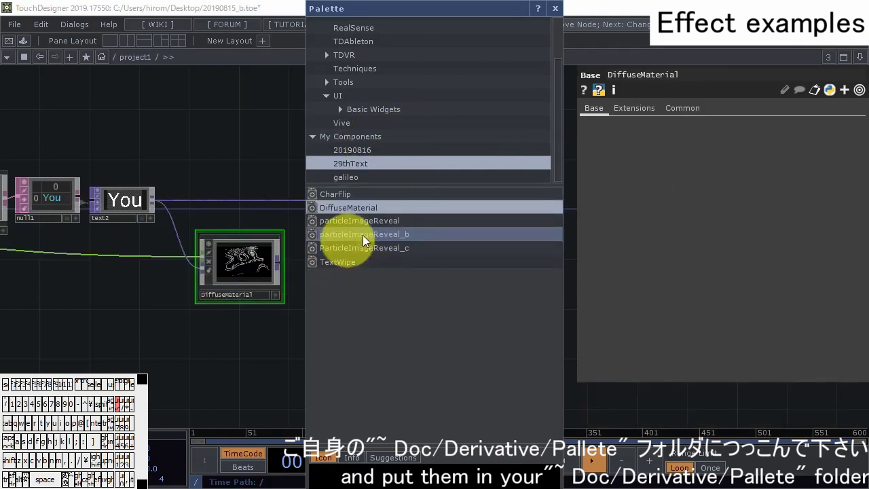
left_click_drag(396, 233, 283, 315)
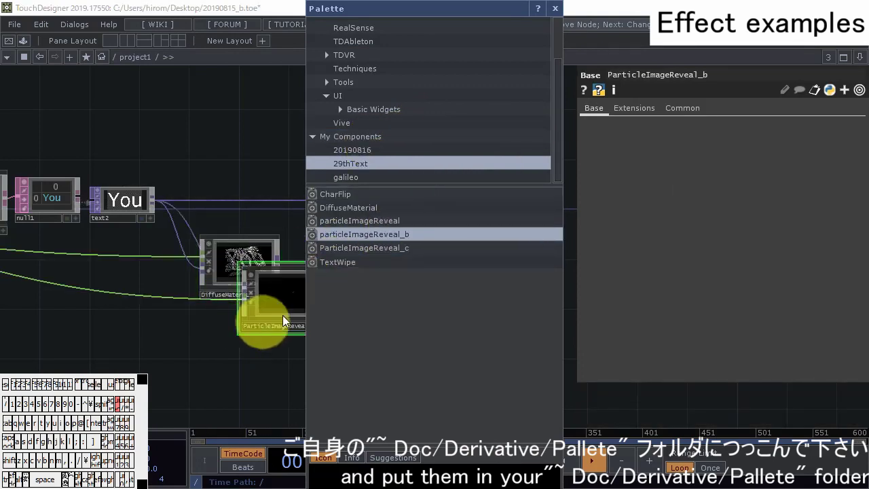
left_click_drag(367, 248, 193, 377)
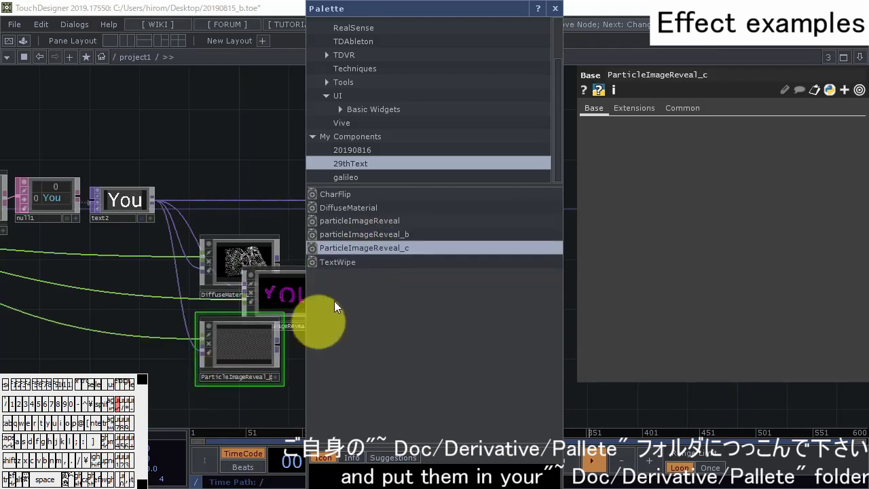
left_click_drag(350, 260, 226, 404)
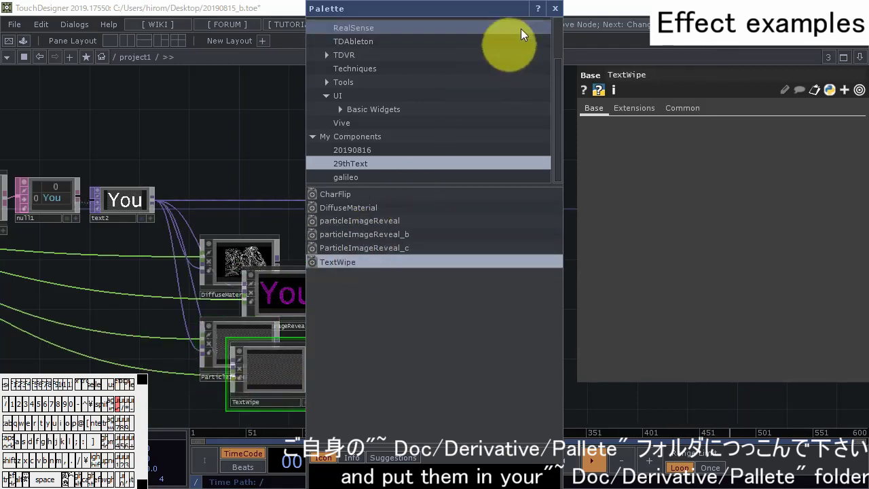
left_click(559, 10)
- Arrange the four effect components in the network so that they no longer overlap
scroll(341, 151, "down", 3)
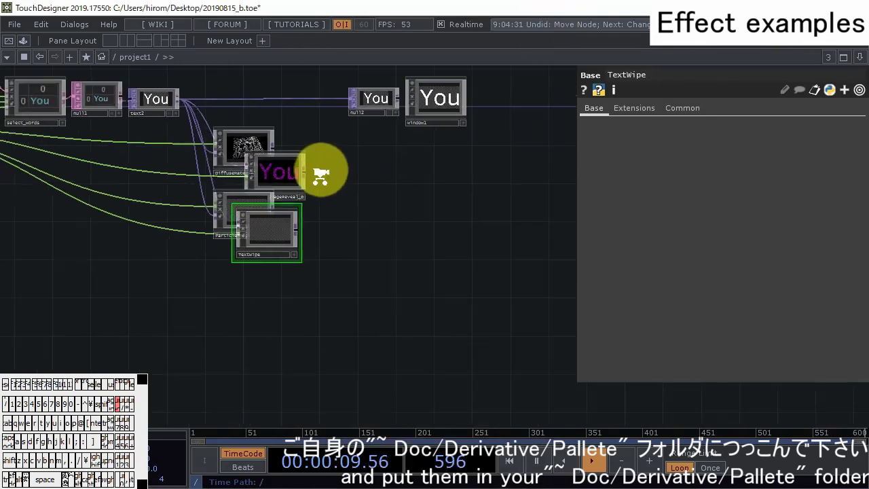
left_click_drag(289, 220, 287, 292)
left_click_drag(259, 210, 278, 238)
left_click_drag(292, 182, 282, 195)
left_click_drag(258, 143, 278, 134)
scroll(302, 161, "up", 3)
left_click_drag(301, 161, 230, 190)
- Move null2 and window1 farther from text2 and insert a Switch TOP on the wire between text2 and null2
left_click(407, 117)
left_click_drag(323, 113, 421, 113, "shift")
right_click(307, 112)
left_click(333, 99)
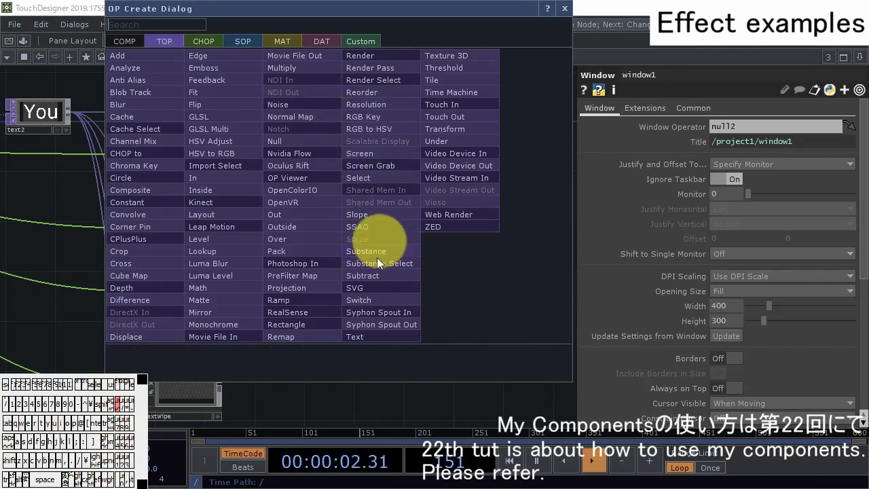
left_click(377, 248)
left_click(337, 133)
- Connect the outputs of DiffuseMaterial, ParticleImageReveal_b, ParticleImageReveal_c and TextWipe to the Switch TOP as additional inputs
left_click(222, 165)
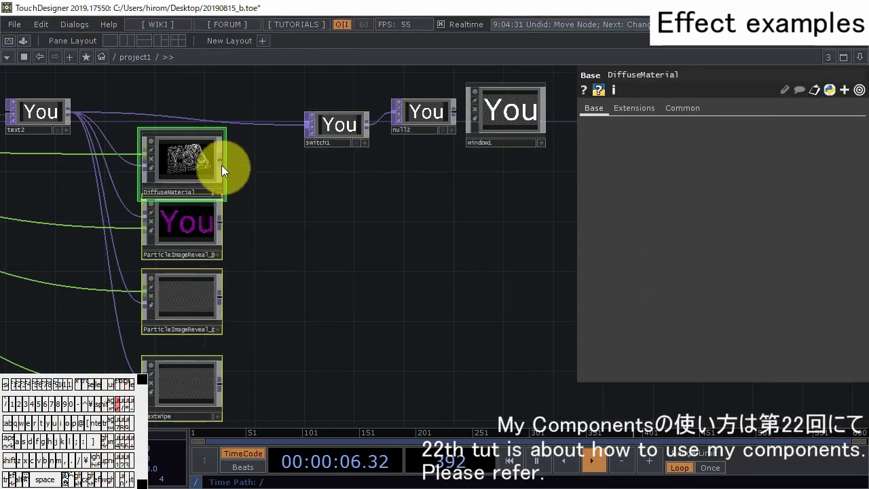
left_click_drag(282, 134, 306, 124)
left_click_drag(332, 194, 275, 235)
left_click(261, 163)
- Open null2's output in a separate viewer window and place it over the network
right_click(345, 150)
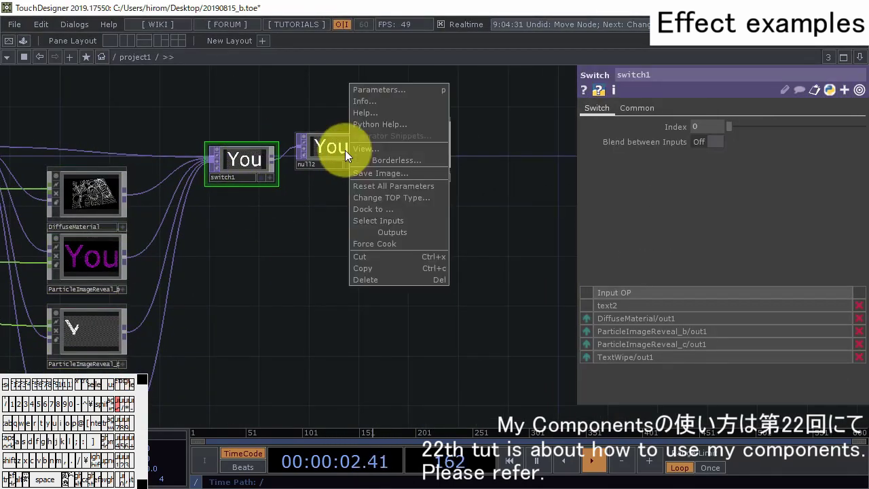
left_click(363, 149)
left_click_drag(0, 188, 272, 188)
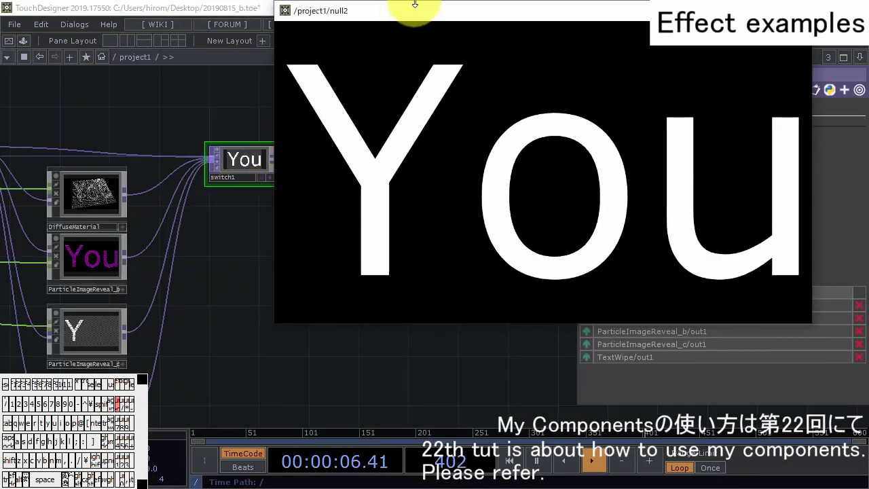
left_click_drag(416, 14, 436, 60)
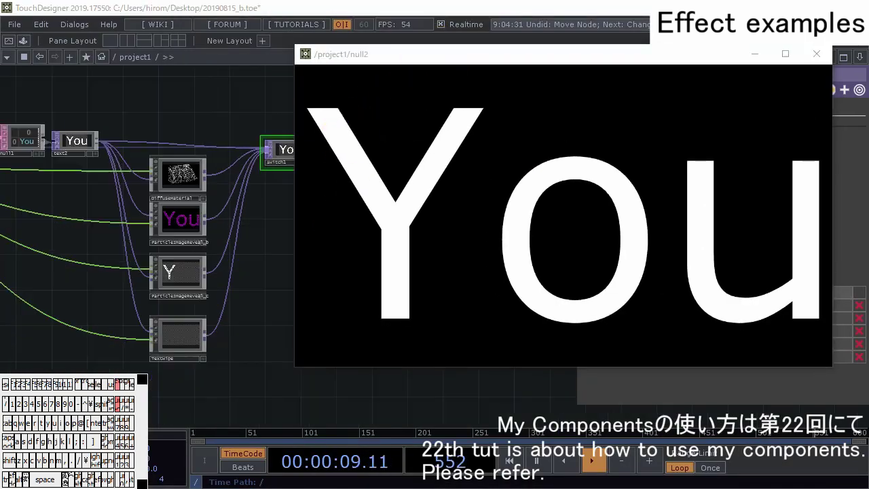
- Switch to the browser and look over the YouTube channel's Diffuse Material and Particle Image Reveal tutorials
left_click_drag(422, 48, 537, 0)
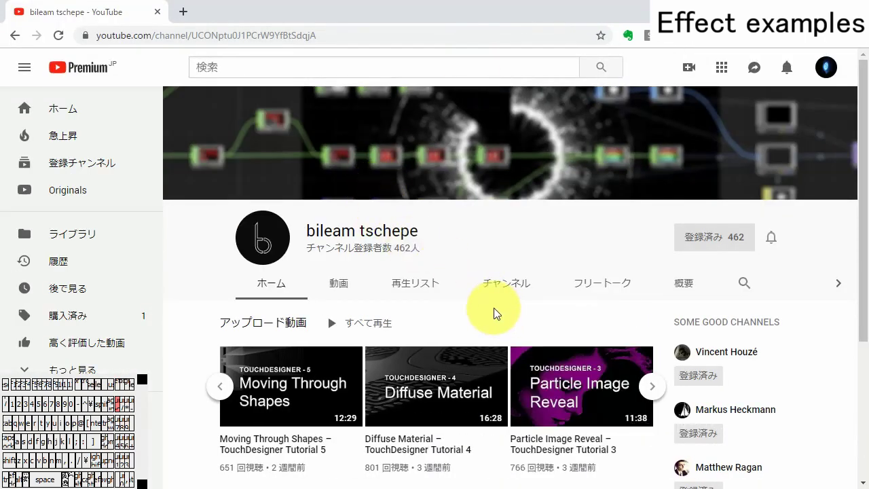
scroll(493, 307, "down", 1)
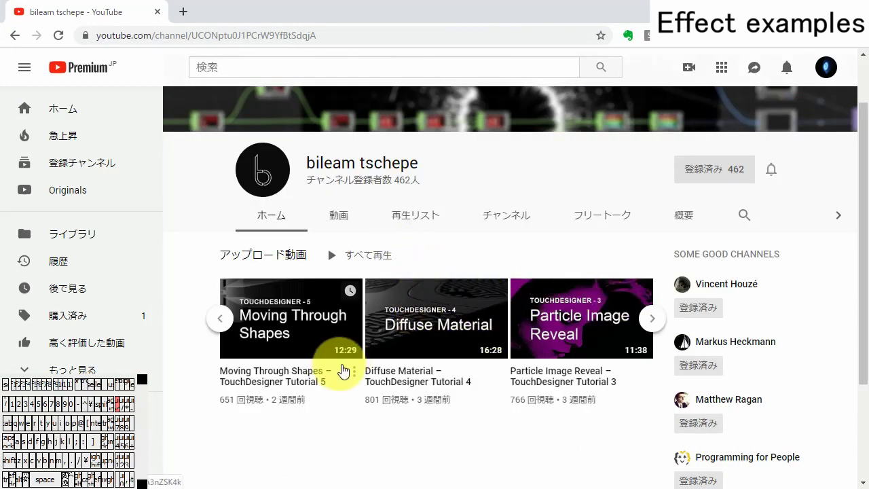
left_click_drag(683, 9, 307, 250)
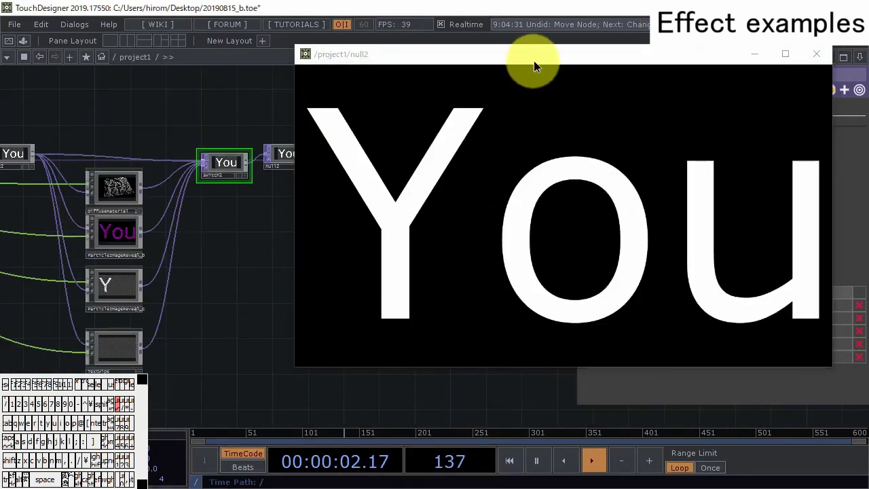
- Set switch1's index to 1.37, 2.49, 3.35 and 4.31 in turn to preview each effect, and close the null2 viewer
left_click_drag(534, 62, 505, 160)
left_click(233, 161)
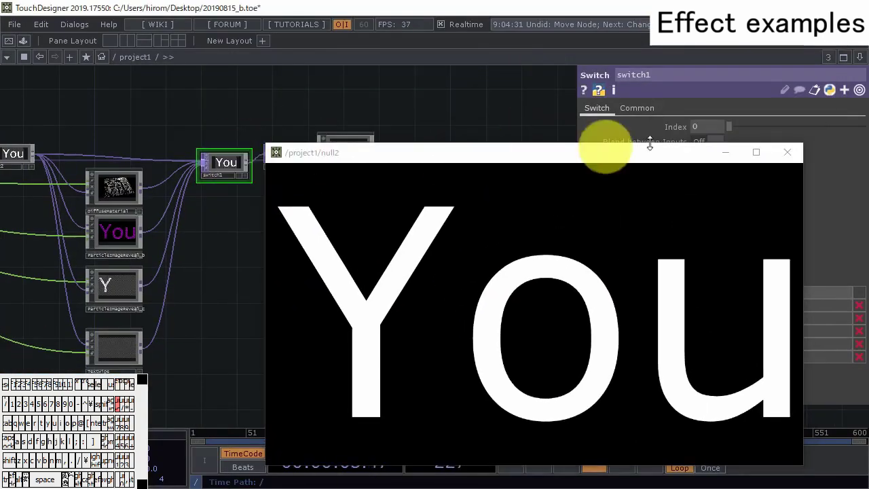
left_click_drag(730, 128, 749, 129)
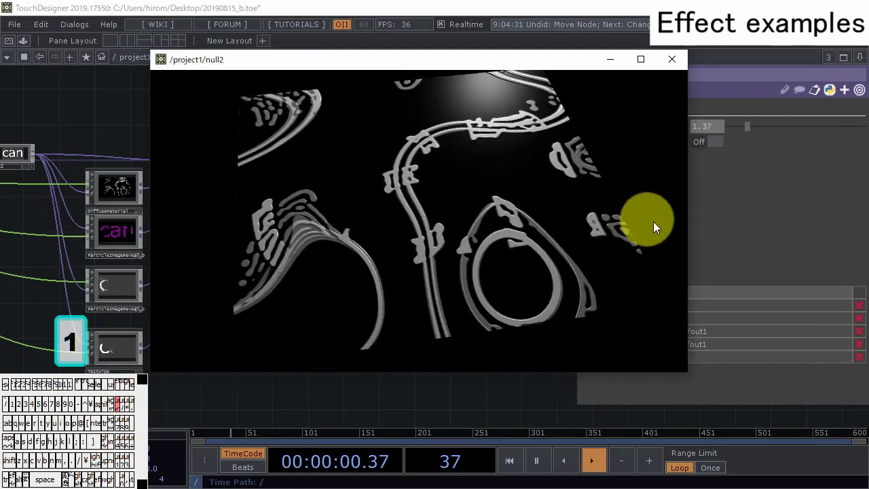
left_click(752, 128)
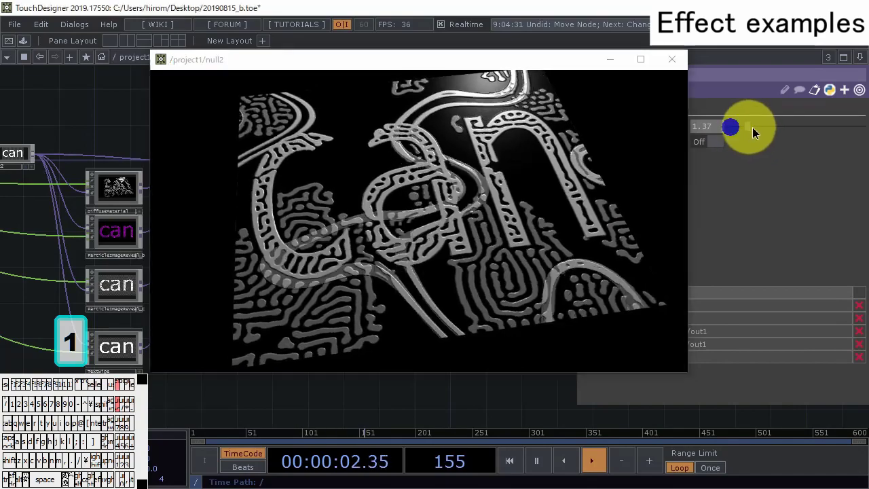
left_click_drag(752, 127, 764, 129)
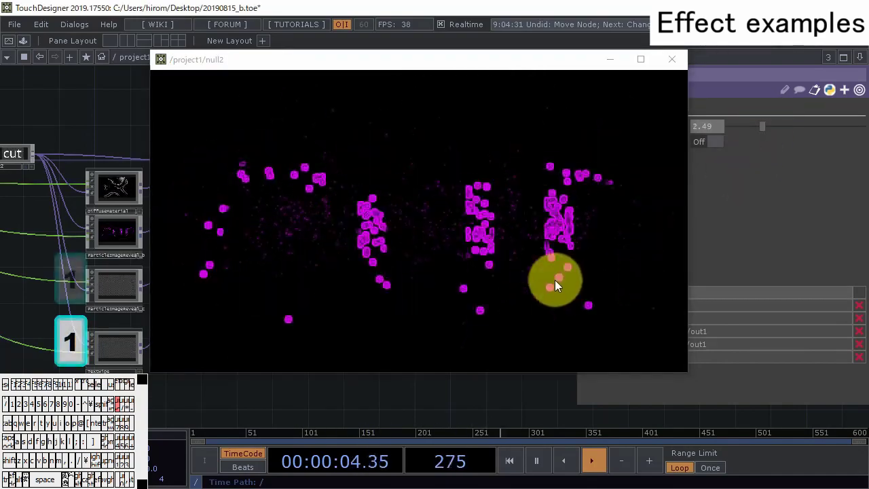
left_click(764, 128)
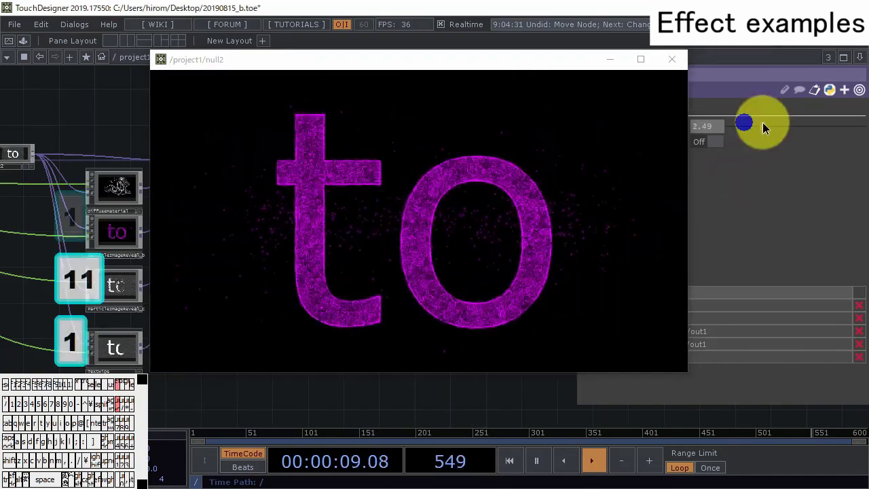
left_click_drag(764, 128, 774, 128)
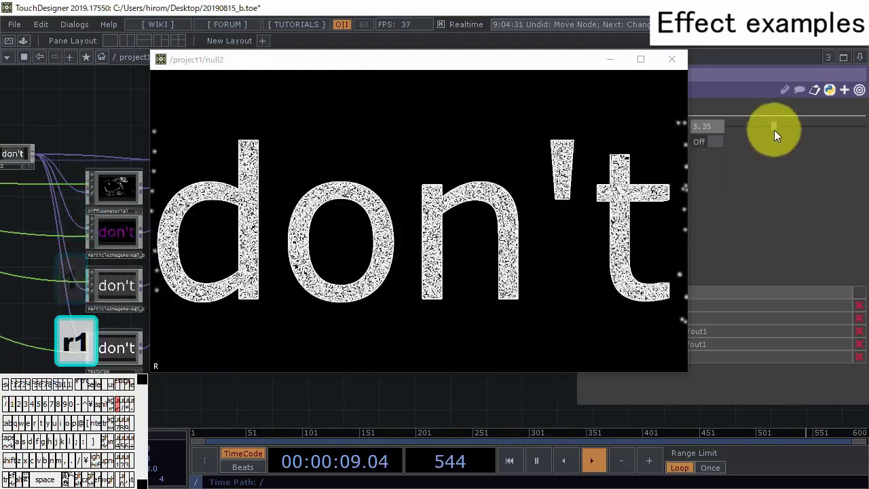
left_click_drag(775, 130, 787, 130)
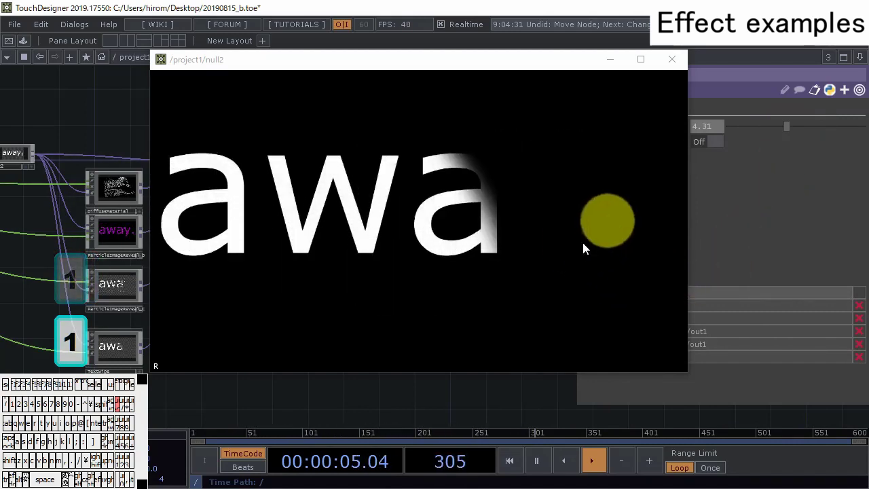
left_click(672, 59)
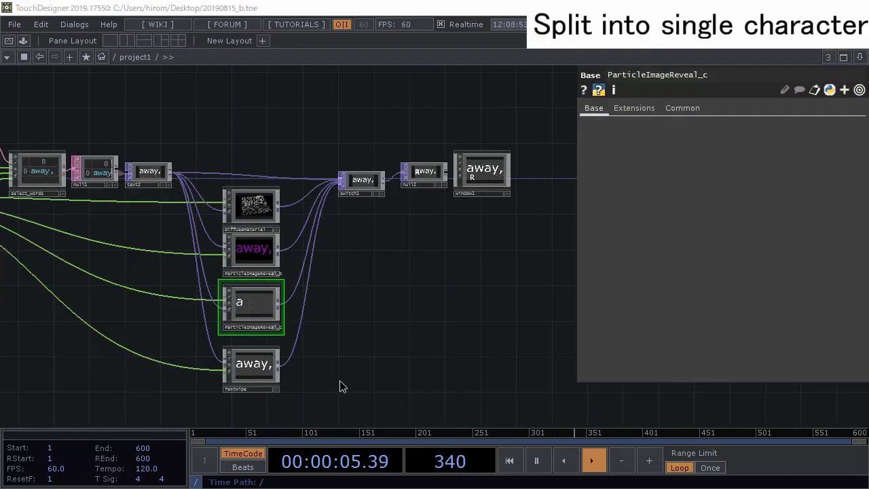
- Collapse the four effect components and switch1 into a single Base component
left_click_drag(341, 381, 270, 177)
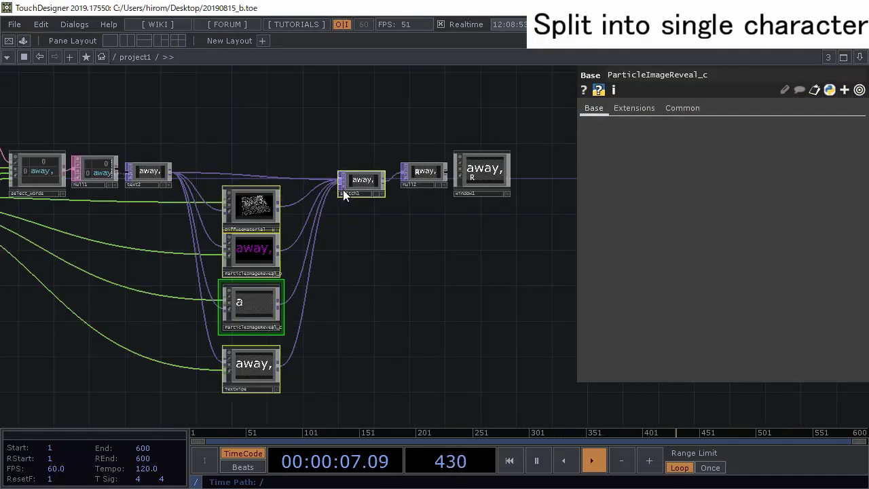
right_click(360, 233)
left_click(407, 413)
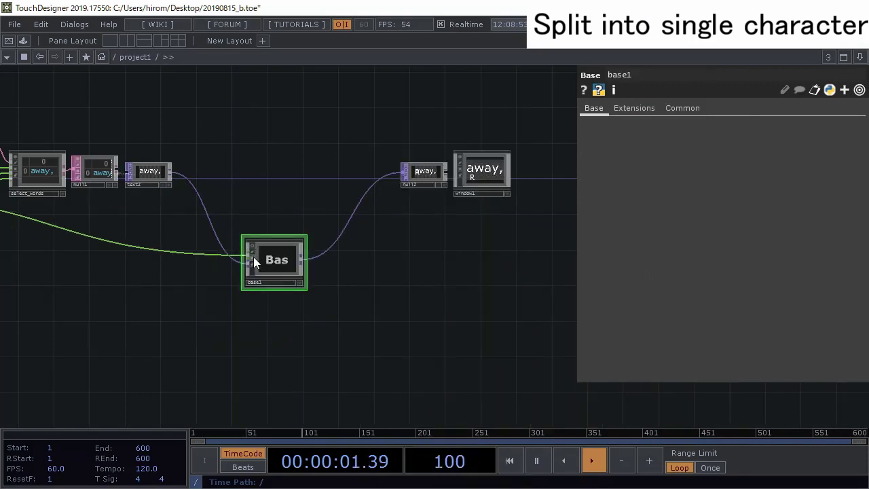
- Turn off cooking on base1 and connect text2 directly to null2 in its place
scroll(250, 208, "up", 3)
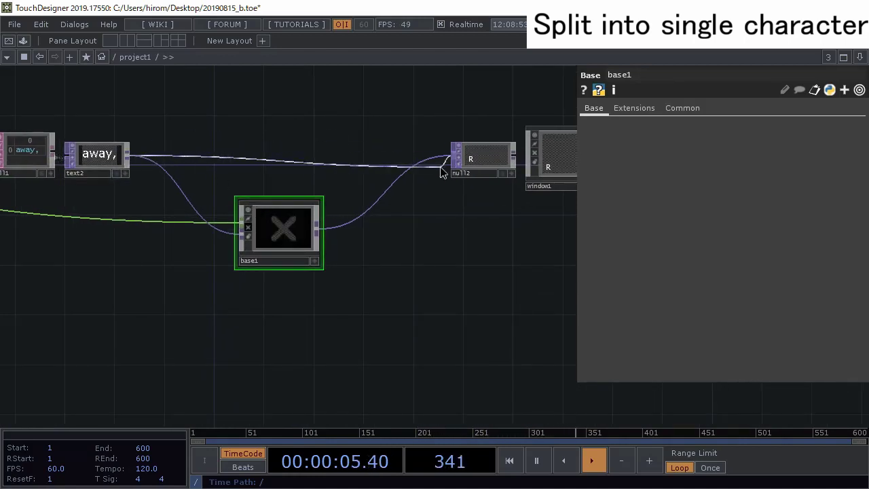
left_click_drag(440, 167, 452, 156)
left_click_drag(452, 200, 325, 261)
scroll(335, 256, "down", 3)
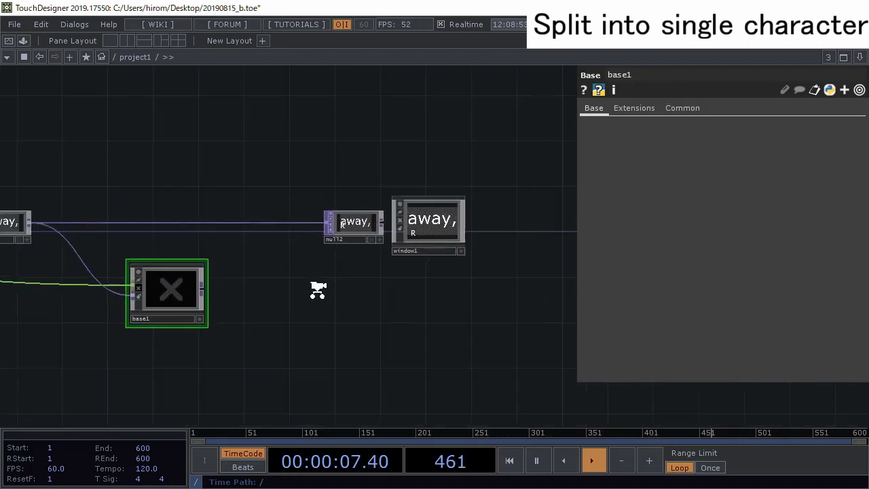
- Add an Evaluate DAT above null1 and connect the select_words output to its first input
scroll(263, 229, "up", 2)
left_click_drag(274, 231, 478, 211)
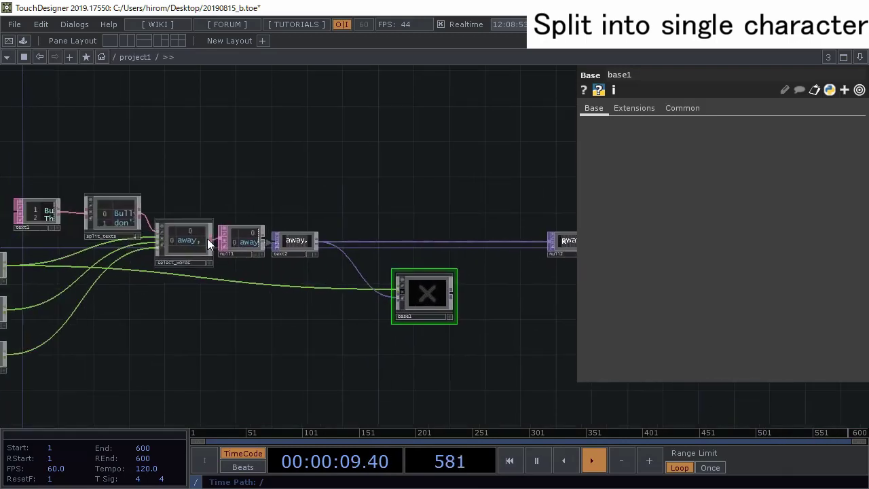
scroll(212, 238, "up", 3)
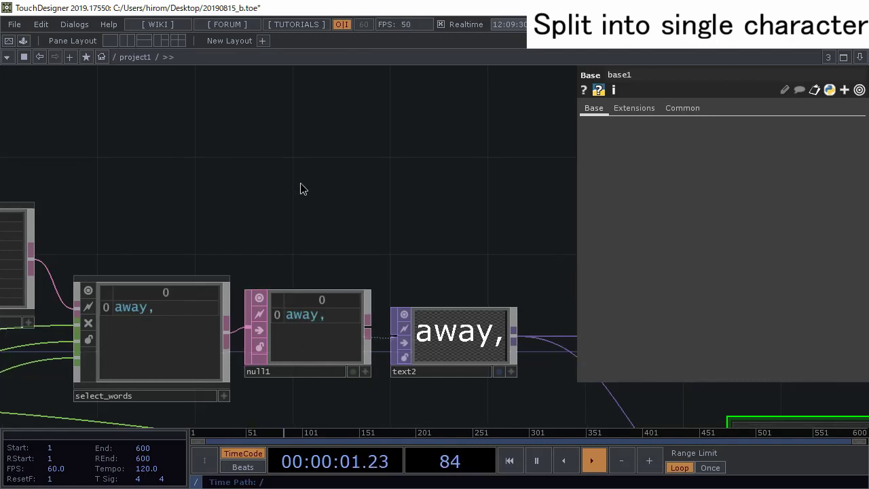
key("Tab")
left_click(278, 40)
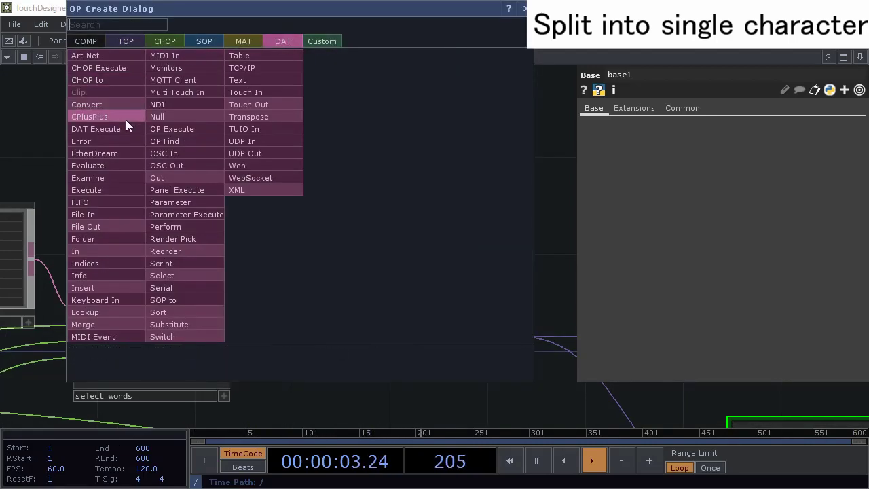
left_click(119, 166)
left_click(369, 144)
scroll(126, 152, "down", 2)
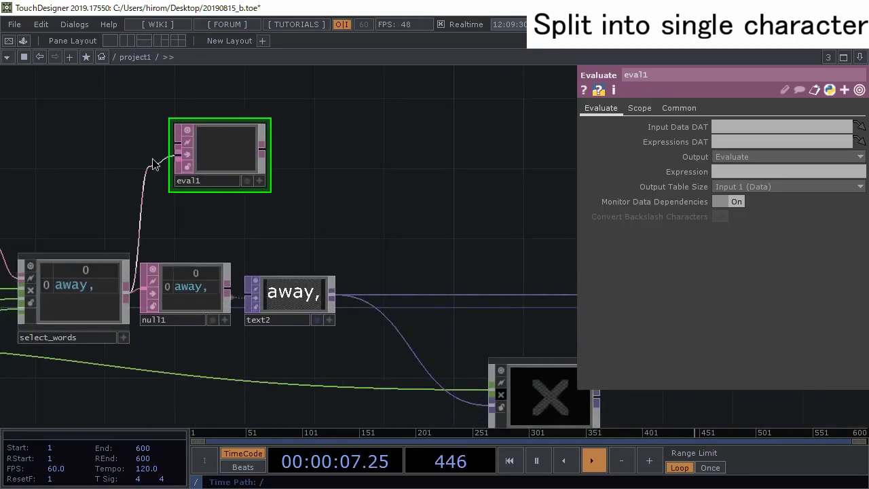
left_click_drag(153, 164, 159, 144)
- Add a Table DAT beside eval1 and connect it to eval1's second input
scroll(235, 163, "up", 3)
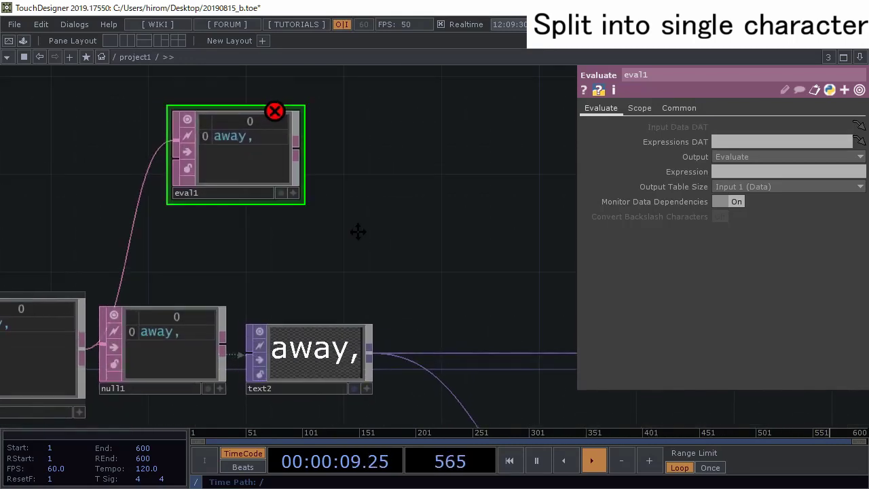
left_click_drag(357, 232, 329, 312)
left_click_drag(136, 247, 275, 275)
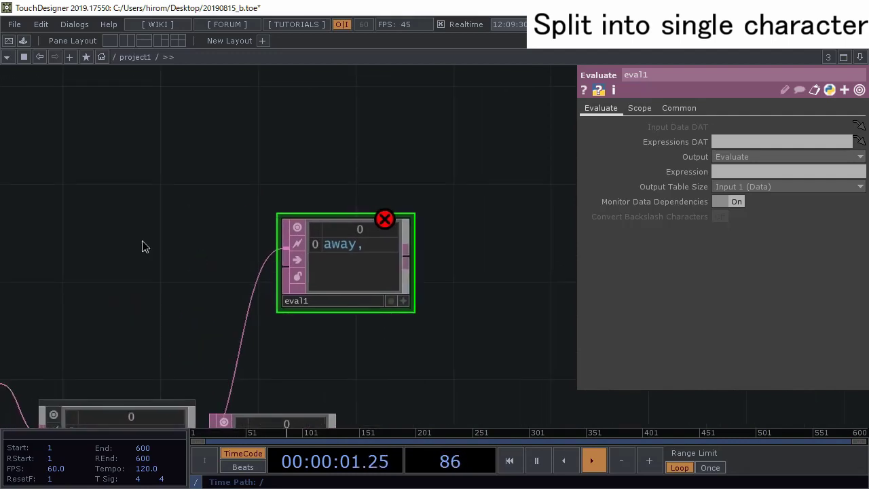
key("Tab")
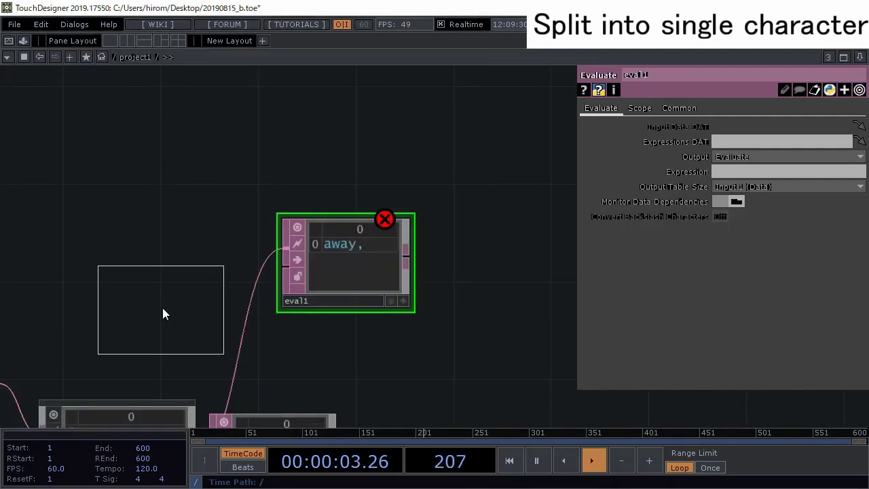
left_click(162, 308)
left_click_drag(210, 303, 285, 266)
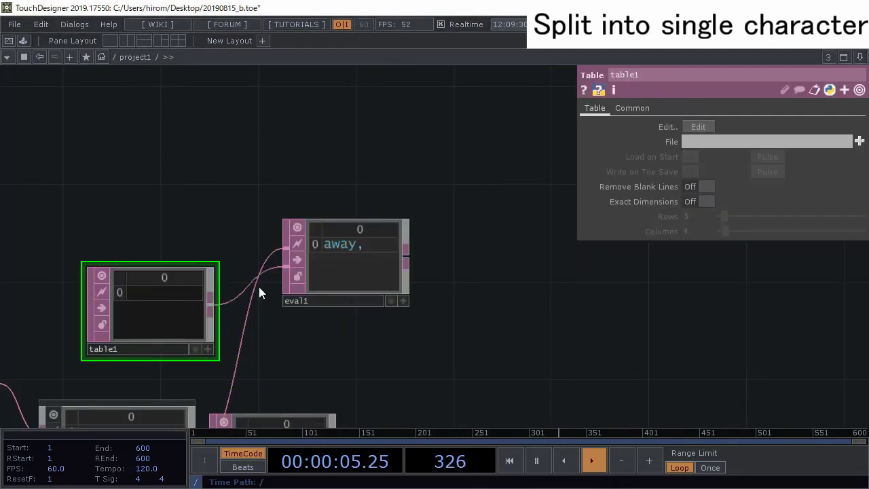
- Enter the expression list(me.inputCell.val) in the first cell of table1
left_click_drag(233, 161, 256, 81)
left_click(233, 255)
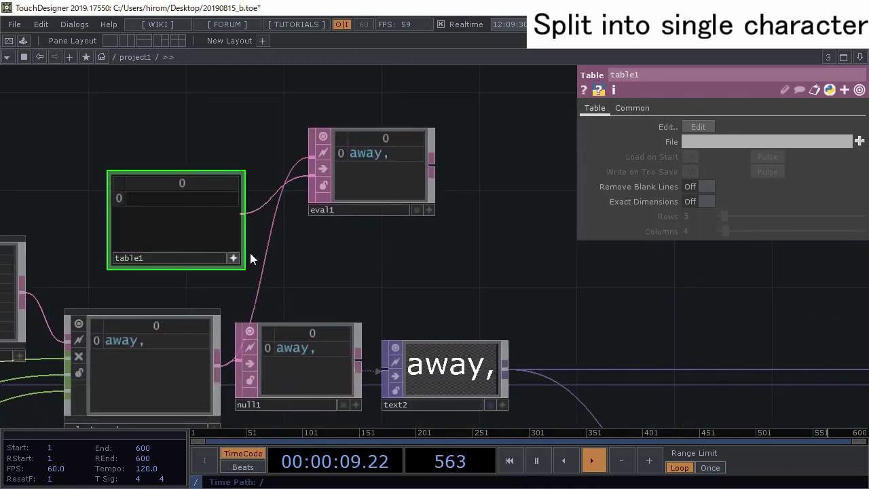
left_click(194, 199)
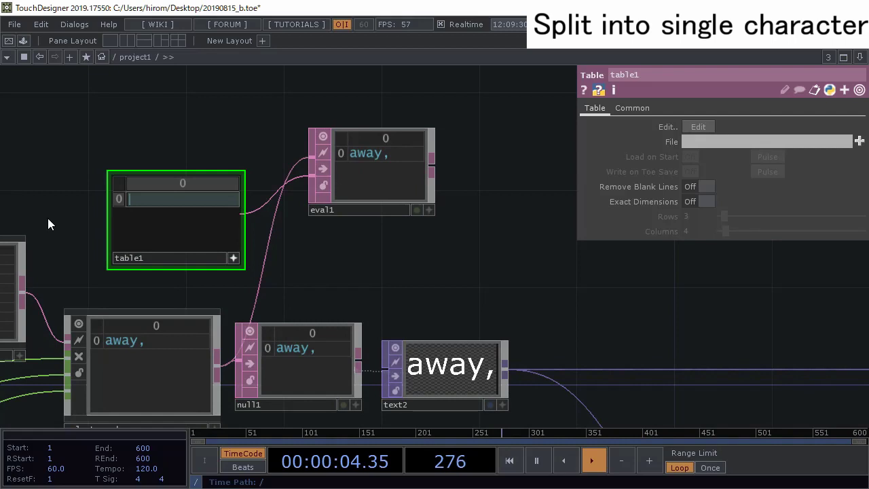
type("me.")
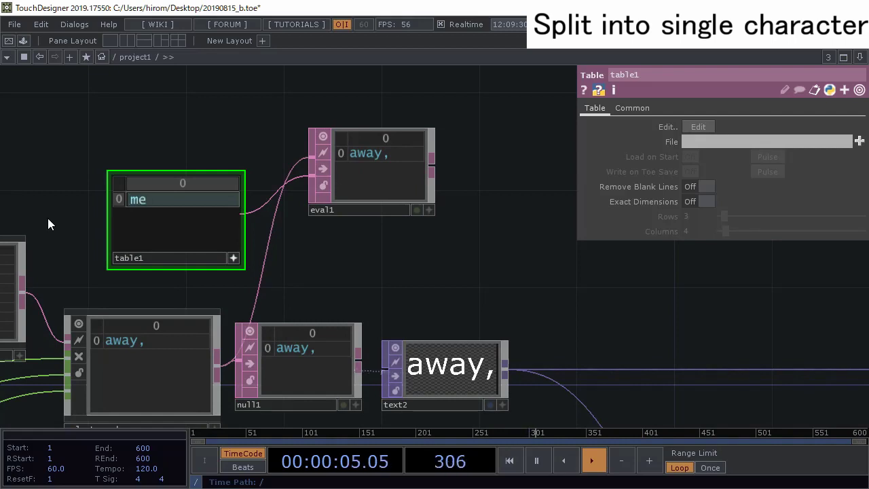
type("input")
type("Cell.val")
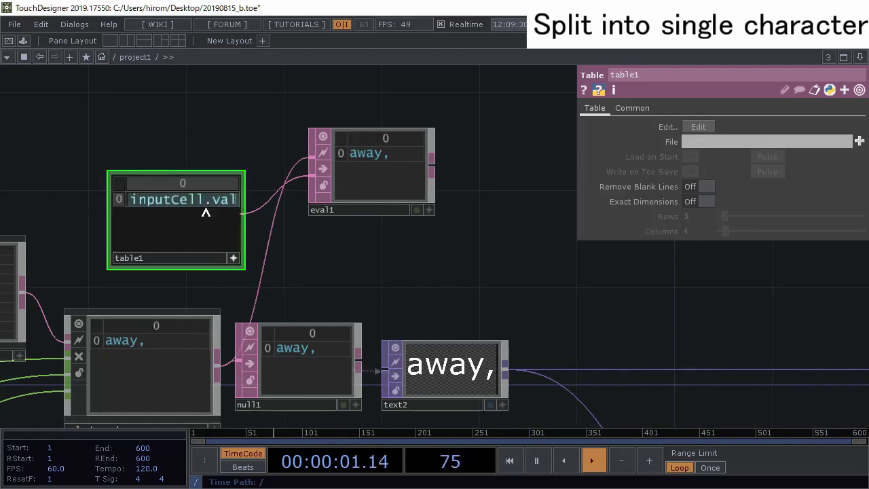
scroll(221, 205, "up", 3)
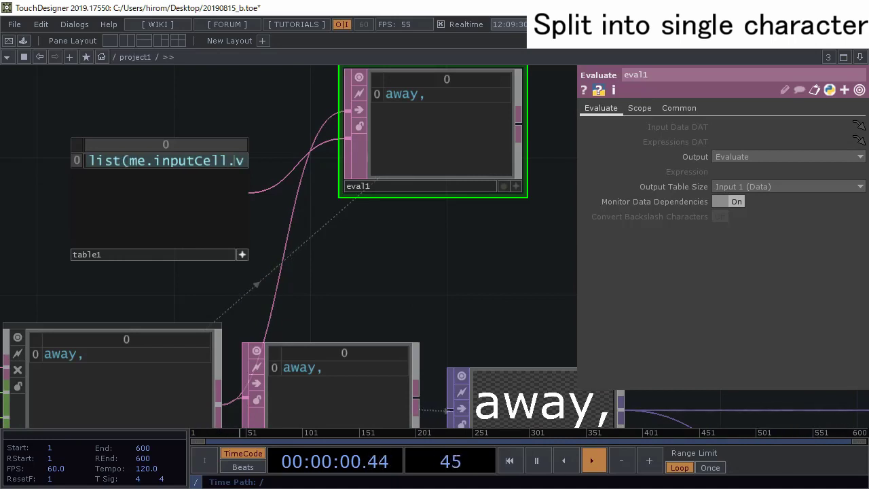
type("al")
key("Return")
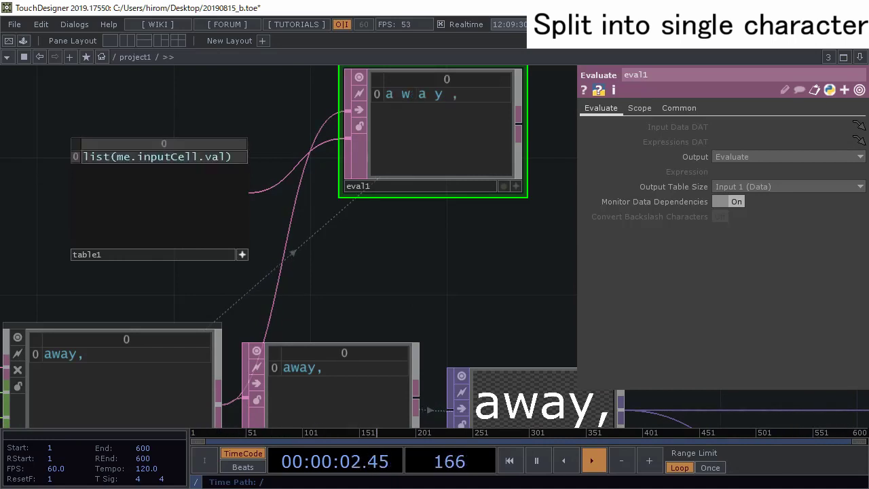
- Add a Convert DAT fed by the eval1 output and place it beside eval1
left_click_drag(417, 257, 375, 273)
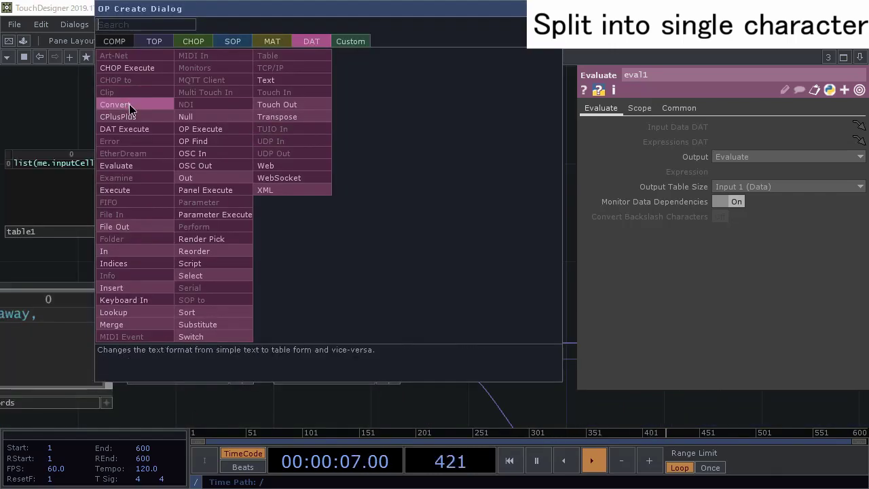
left_click(129, 104)
left_click(412, 142)
left_click_drag(398, 238, 317, 170)
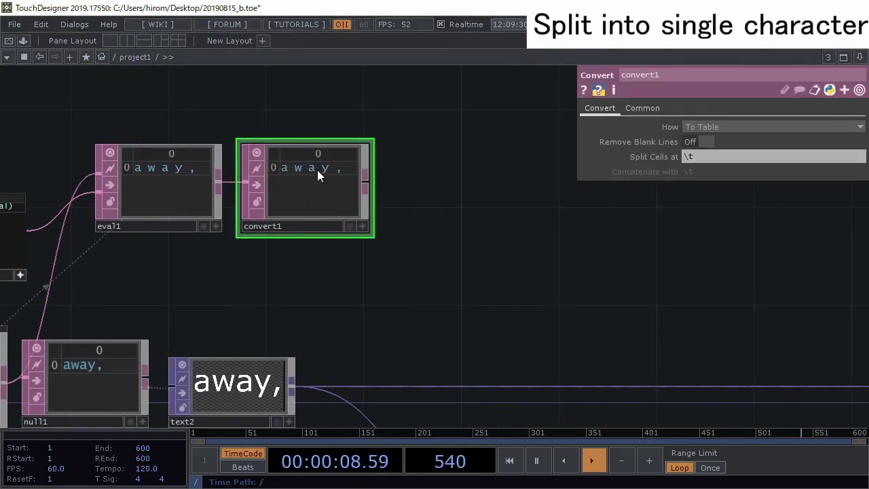
- Set convert1's Split Cells at delimiter to a single space
scroll(317, 170, "up", 3)
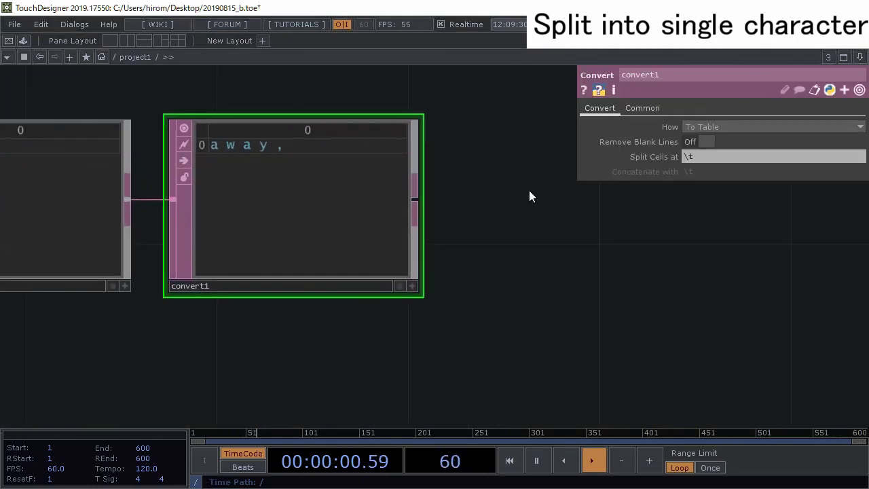
left_click(769, 157)
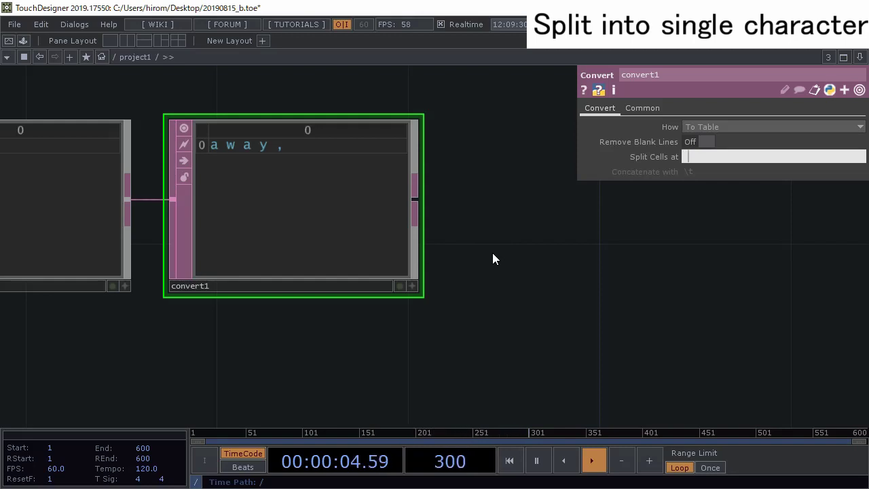
key("Zenkaku_Hankaku")
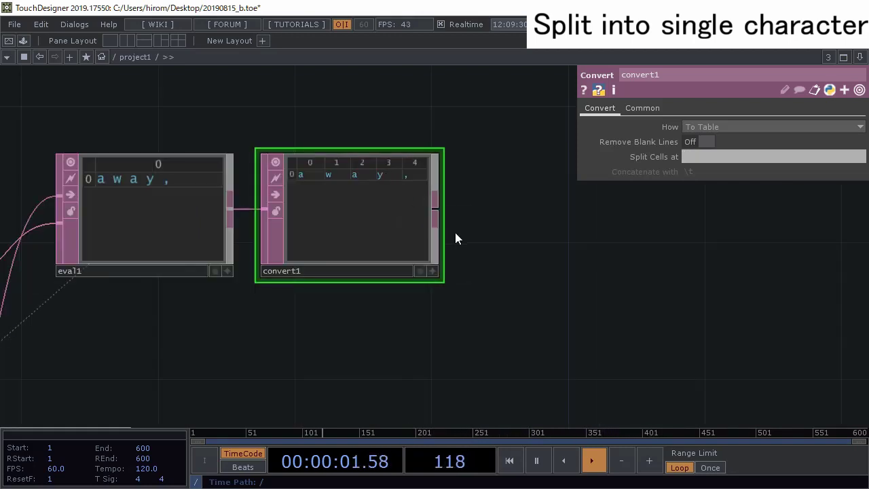
- Add a Transpose DAT after convert1 to turn the row of characters into a column
left_click(436, 209)
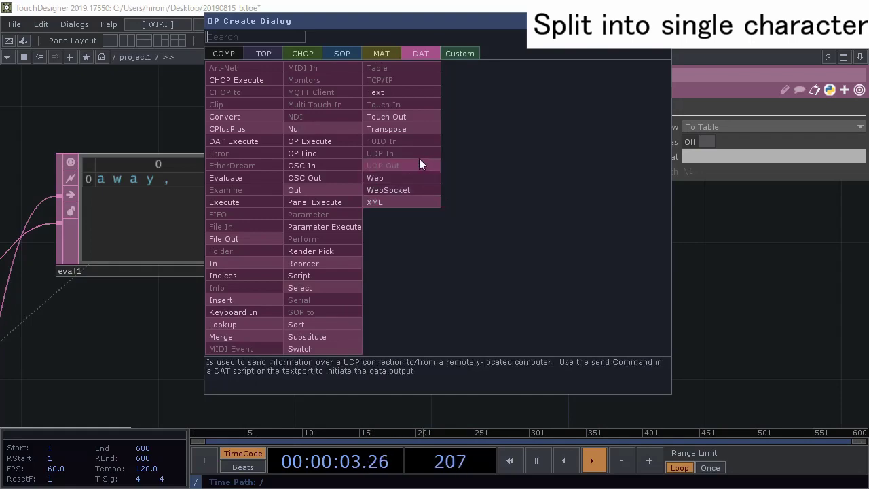
left_click(422, 133)
left_click(569, 223)
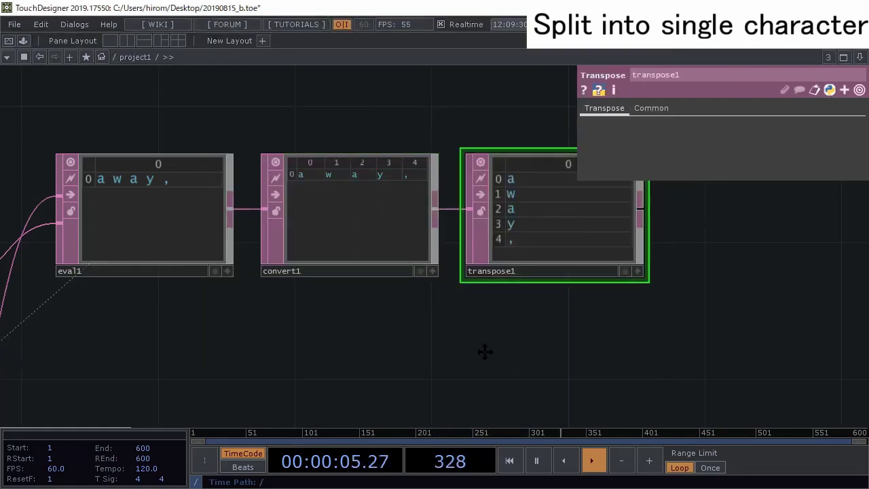
left_click_drag(485, 351, 316, 287)
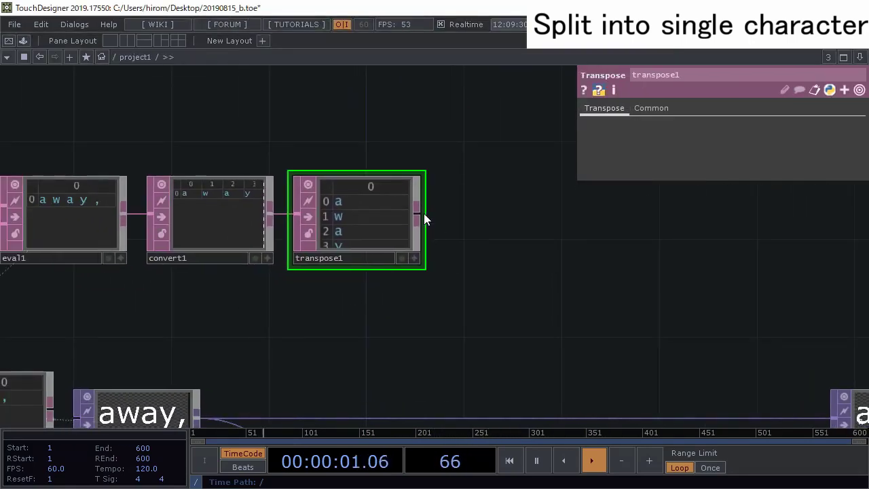
- Add a Null DAT connected to the transpose1 output
left_click(424, 213)
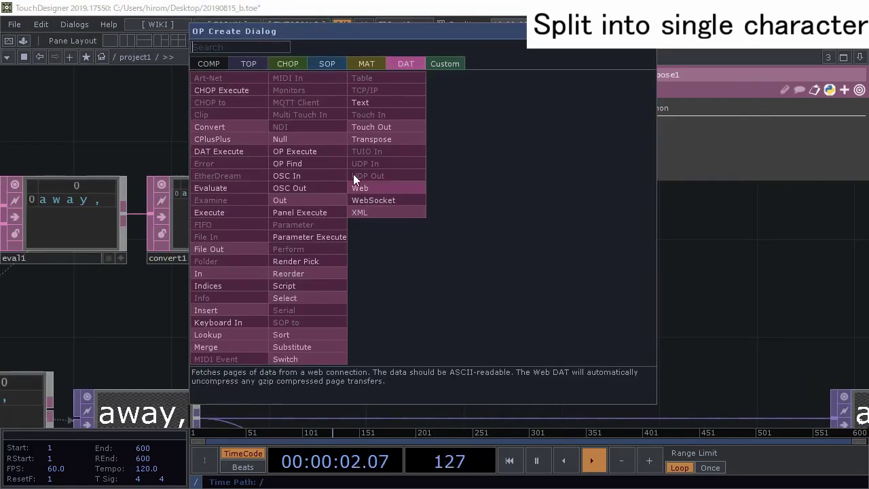
left_click(318, 138)
left_click(495, 255)
left_click_drag(420, 308, 526, 307)
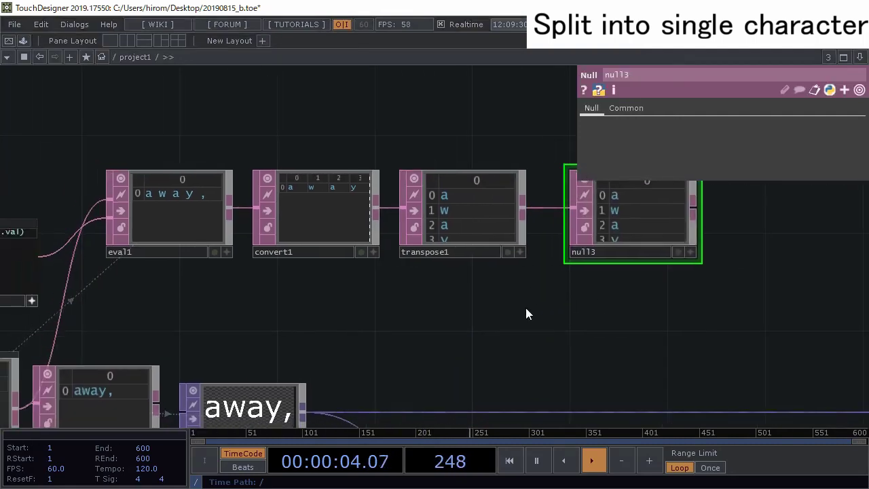
- Collapse table1, eval1, convert1 and transpose1 into a Base COMP and turn on its viewer
scroll(526, 307, "down", 4)
right_click_drag(249, 176, 507, 307)
left_click(549, 408)
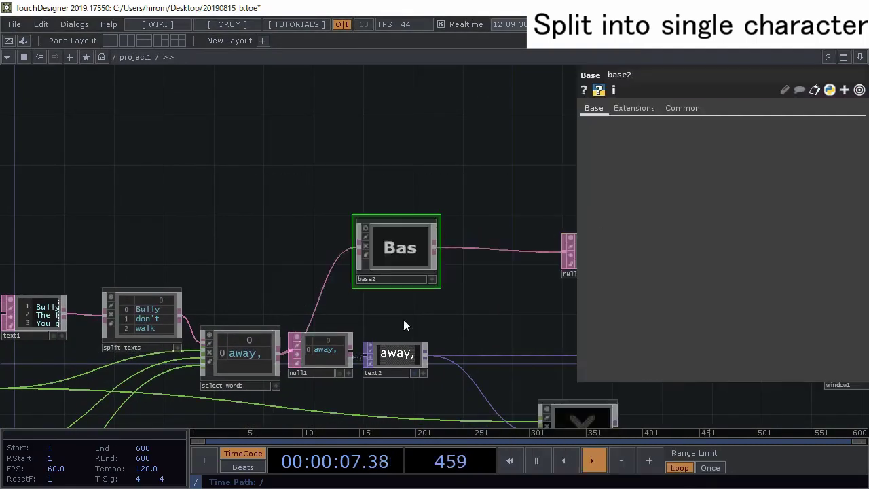
left_click(366, 226)
- Move base2 directly above null1 and bring null3 close beside its output
left_click_drag(410, 263, 343, 269)
left_click_drag(560, 282, 525, 246)
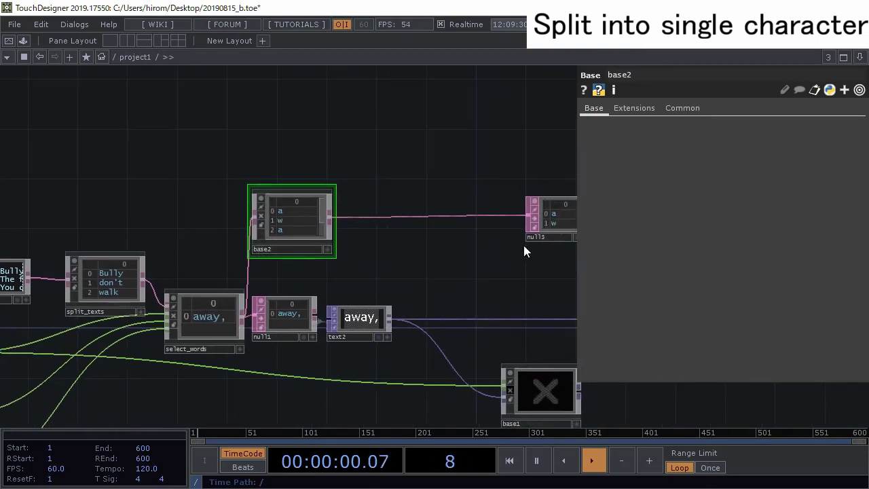
left_click_drag(543, 216, 370, 215)
scroll(140, 209, "down", 1)
left_click_drag(140, 209, 212, 210)
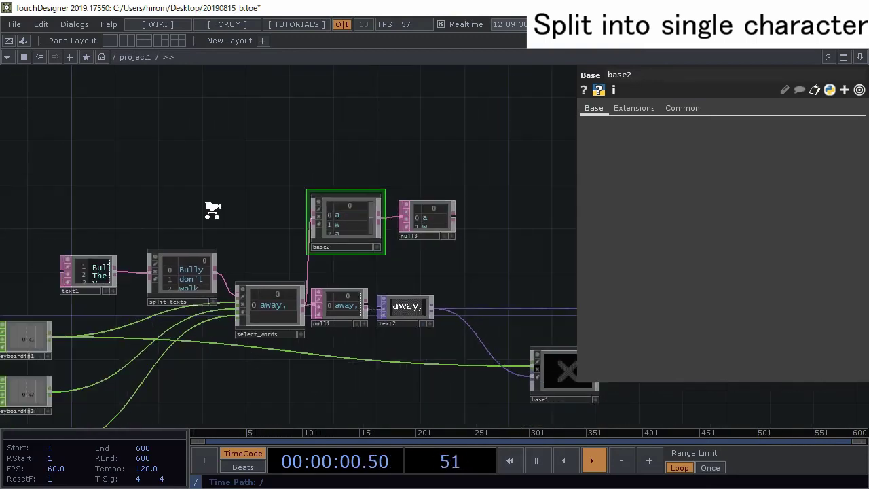
- Add a Convert DAT fed by text1 and place it above split_texts
scroll(213, 211, "up", 10)
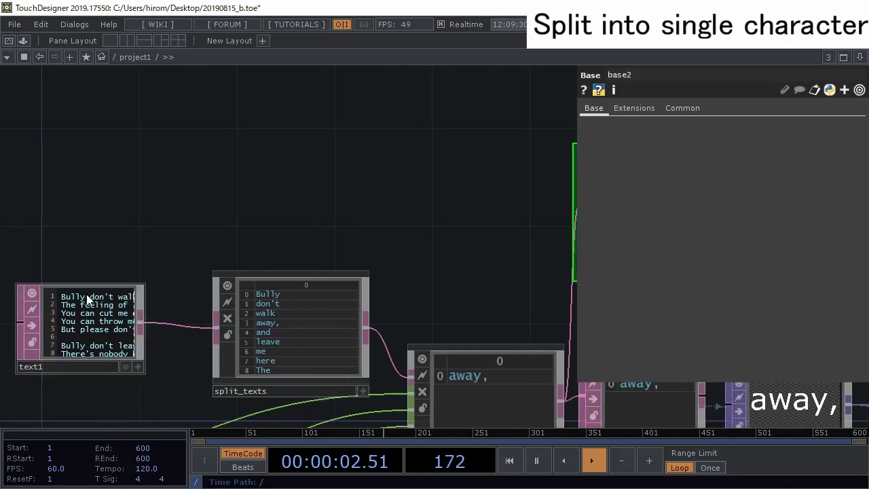
key("Tab")
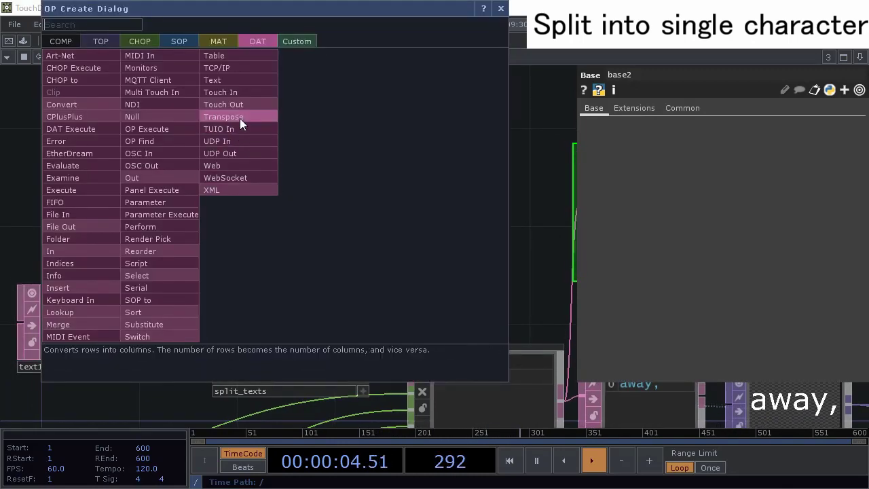
left_click(85, 104)
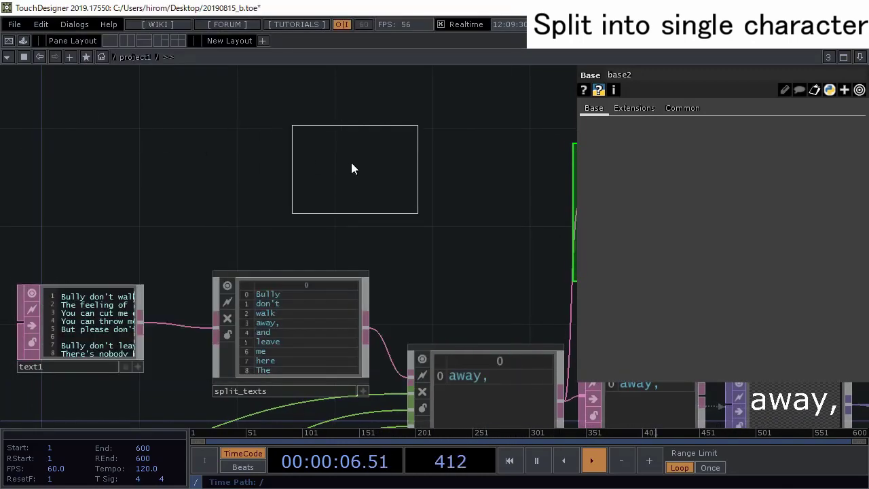
left_click(293, 159)
scroll(123, 312, "down", 3)
left_click_drag(133, 317, 199, 180)
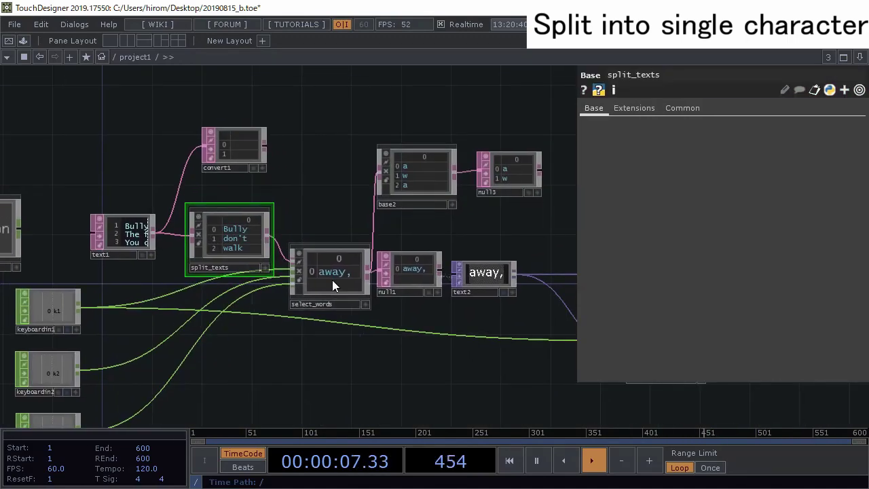
- Duplicate select_words, place the copy above the original and connect convert1 to the copy's first input
left_click(332, 279)
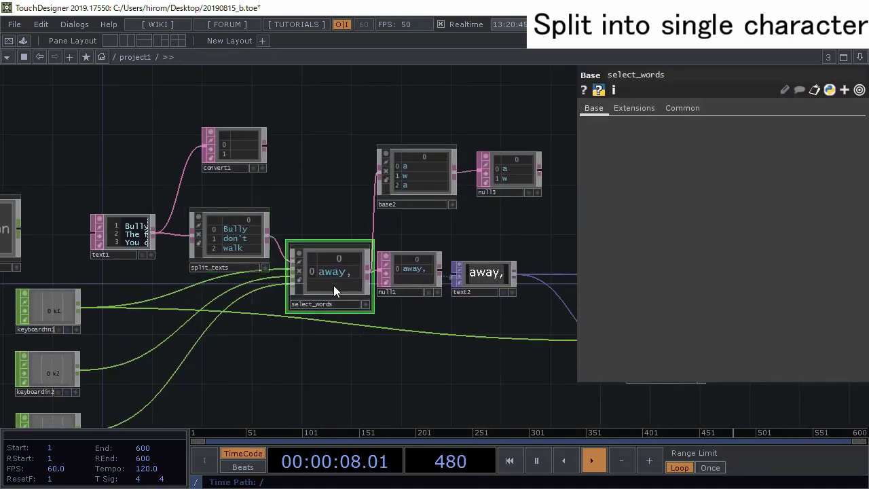
key("ctrl+c")
key("ctrl+v")
left_click_drag(325, 355, 321, 122)
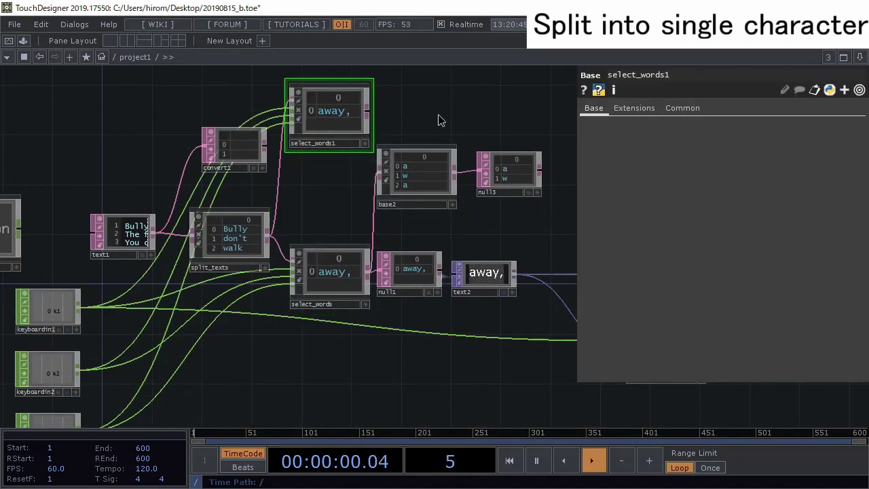
left_click_drag(439, 121, 421, 215)
left_click_drag(248, 233, 272, 196)
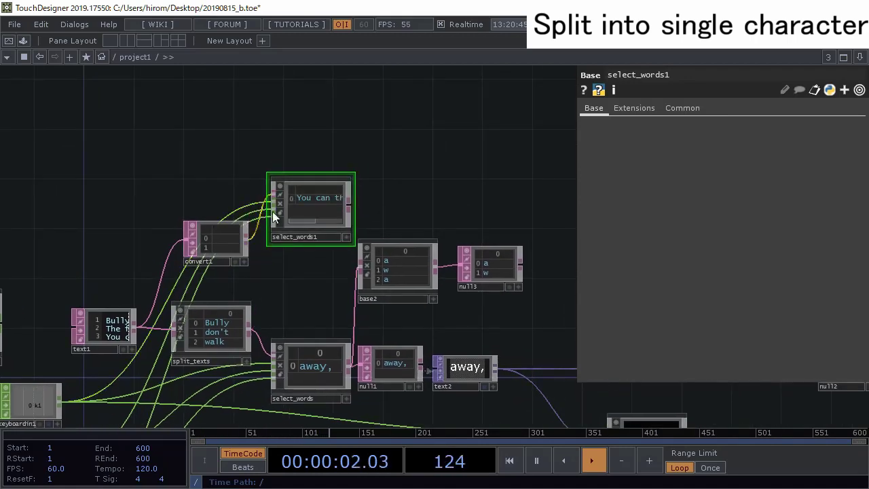
- Examine the text line that select_words1 outputs and compare it with the contents of base2
scroll(314, 200, "up", 6)
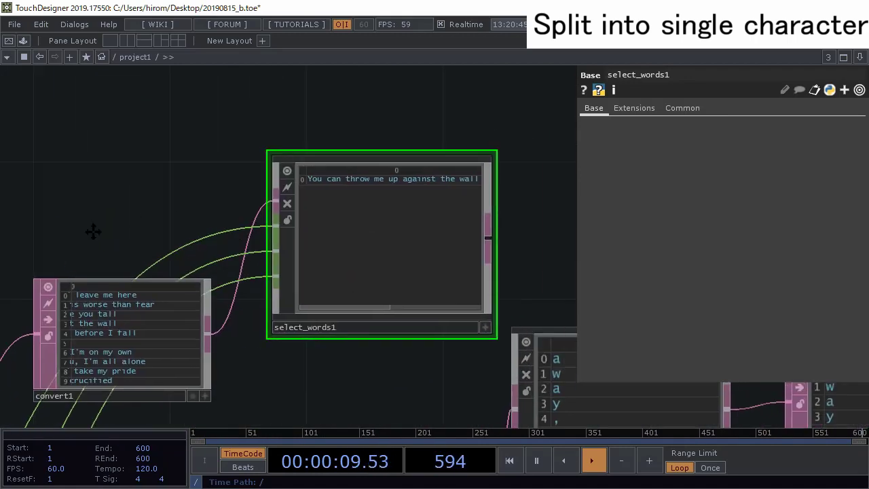
scroll(368, 190, "up", 4)
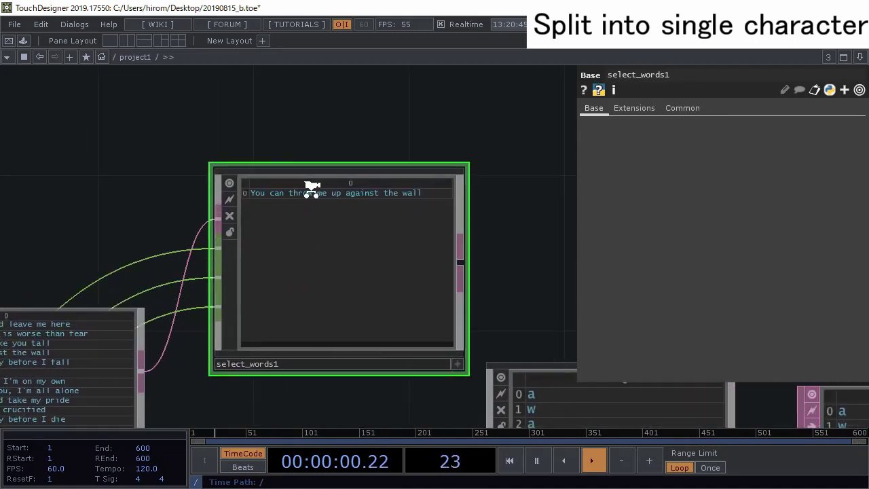
scroll(451, 255, "down", 3)
scroll(415, 218, "up", 3)
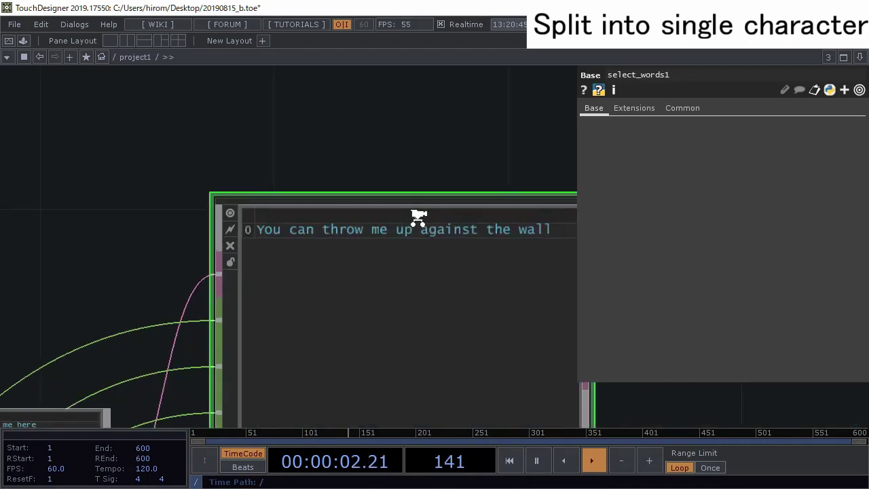
left_click_drag(425, 176, 198, 183)
scroll(292, 194, "down", 4)
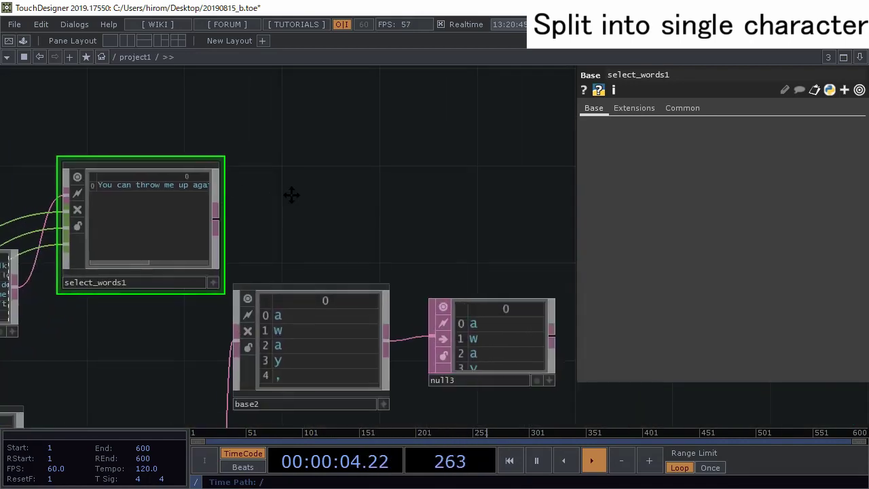
scroll(288, 317, "up", 2)
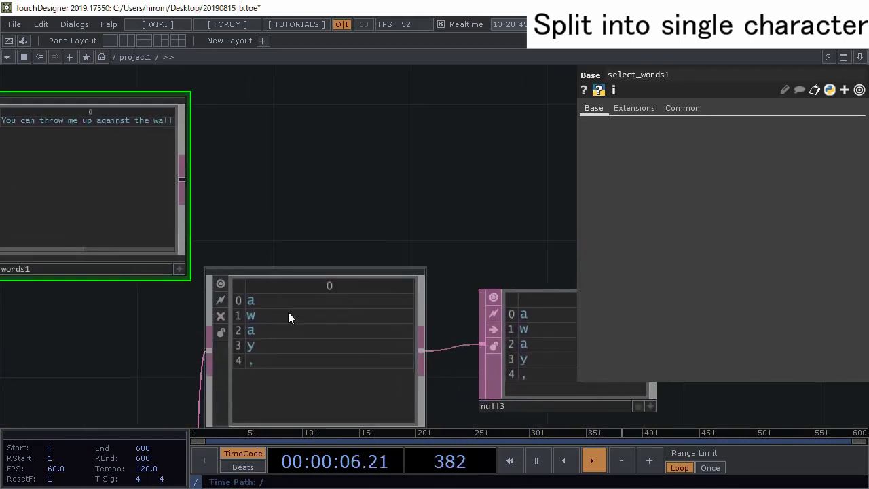
- Connect select_words1 to base2's input in place of select_words, and move base2 and null3 up beside it
scroll(345, 283, "down", 2)
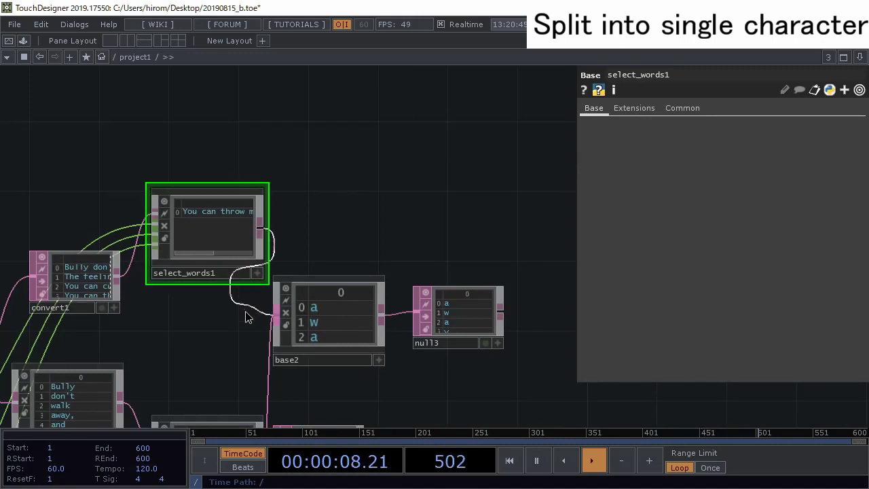
left_click_drag(318, 311, 353, 276)
left_click_drag(442, 286, 460, 251)
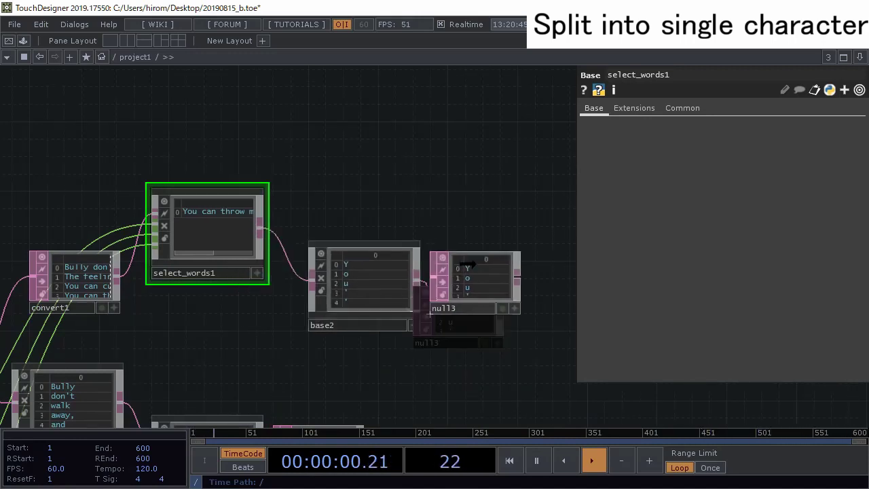
- Examine the rows of single characters in base2's viewer, including how spaces are split
scroll(317, 272, "up", 5)
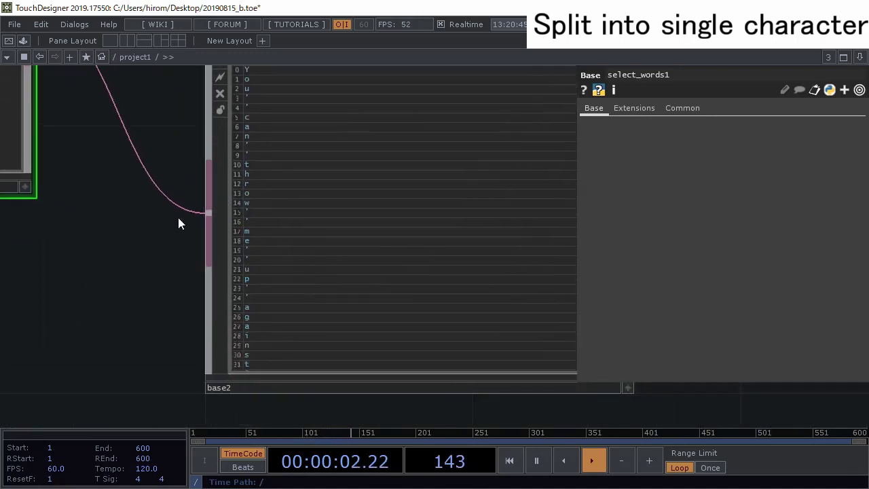
scroll(237, 189, "up", 2)
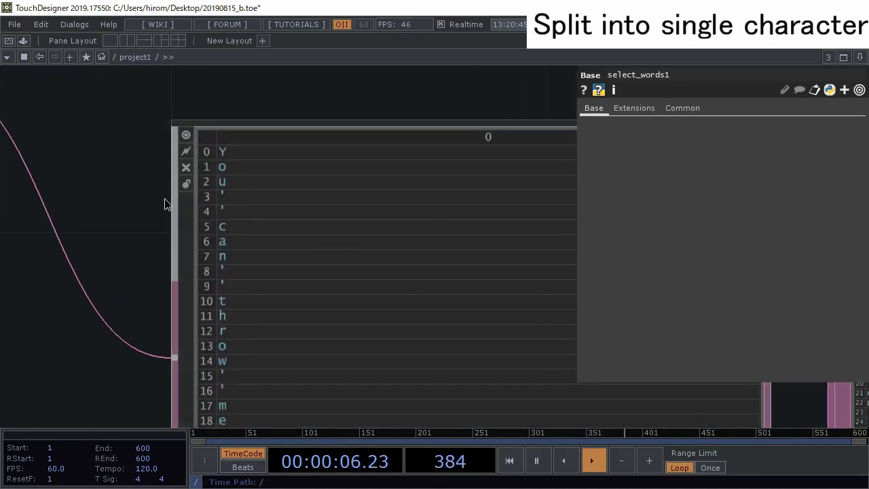
scroll(299, 261, "up", 1)
scroll(261, 289, "up", 2)
- Enter base2 and examine how spaces between words come out in eval1 and convert1
left_click_drag(276, 314, 408, 346)
scroll(188, 172, "up", 2)
scroll(191, 178, "up", 2)
left_click_drag(241, 168, 227, 95)
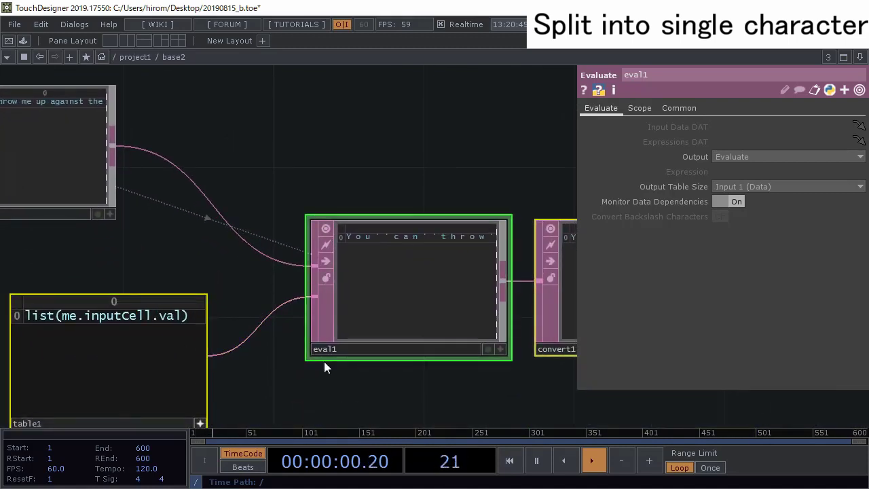
left_click_drag(280, 391, 164, 396)
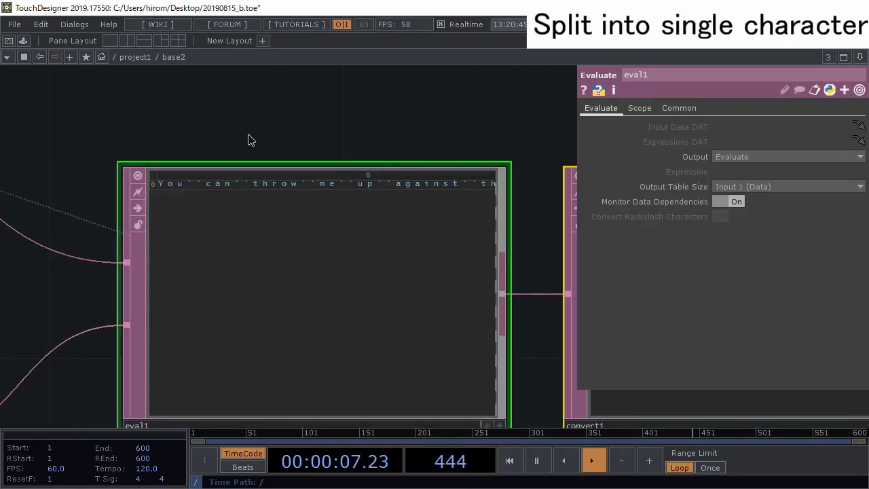
left_click_drag(248, 133, 170, 136)
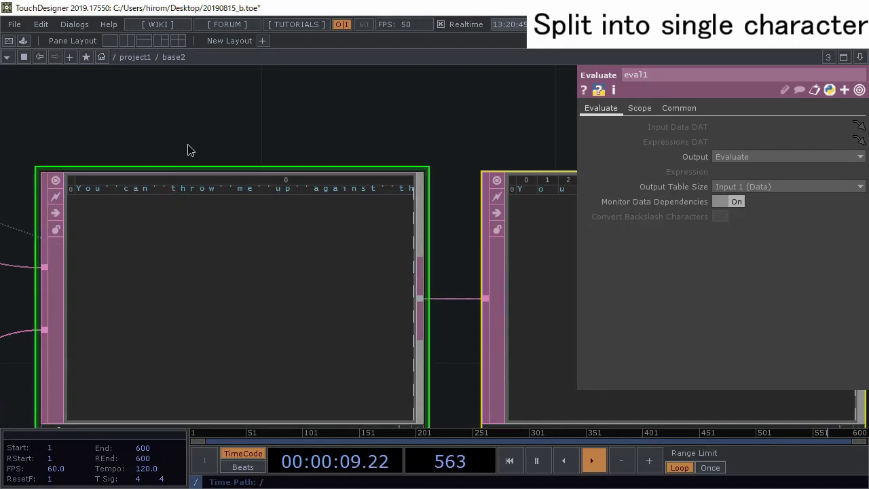
left_click_drag(284, 123, 152, 140)
scroll(85, 188, "down", 2)
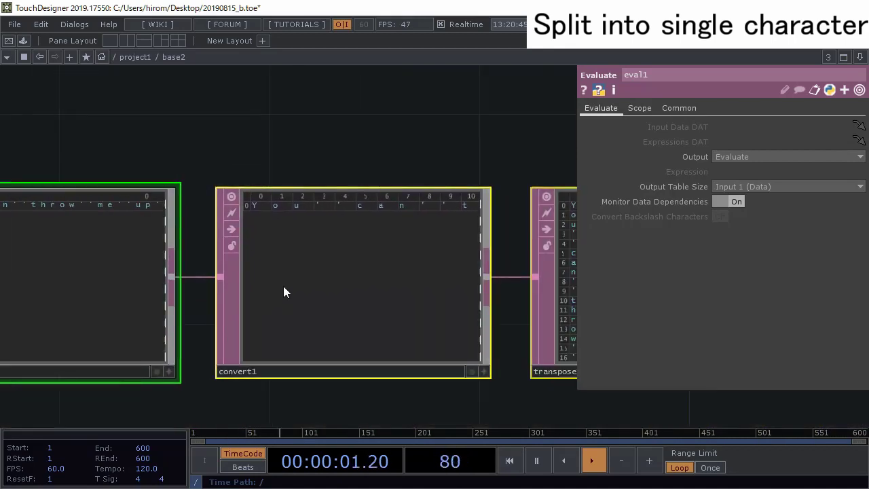
scroll(301, 190, "up", 5)
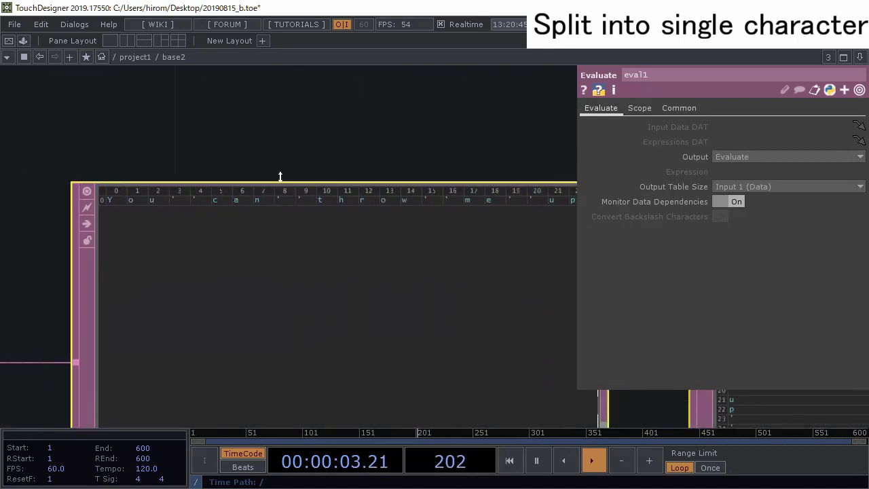
scroll(281, 177, "down", 5)
scroll(264, 153, "down", 2)
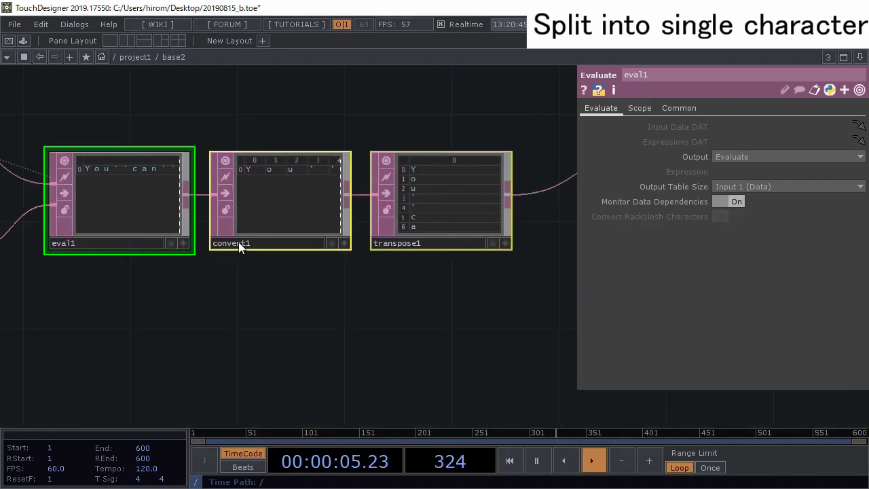
- Move convert1, transpose1 and out1 away from eval1 to open a gap after it
scroll(235, 265, "down", 3)
left_click_drag(252, 285, 410, 262)
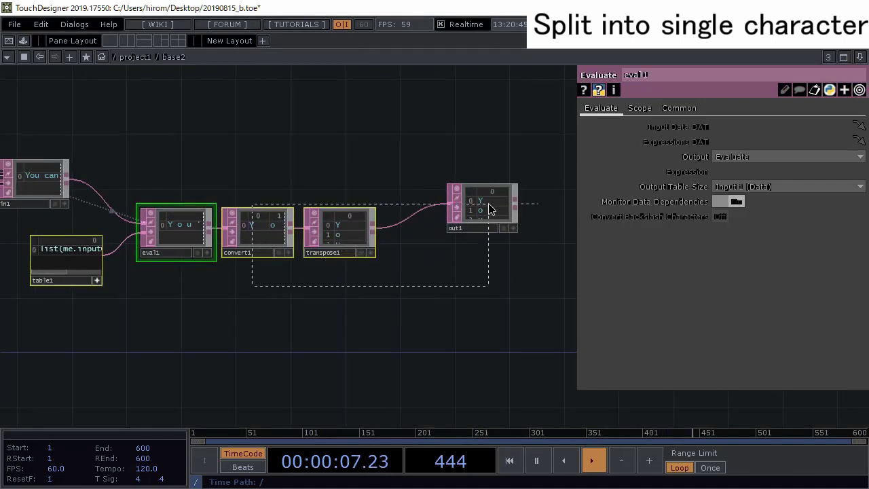
left_click_drag(489, 203, 489, 204)
left_click_drag(256, 238, 340, 237)
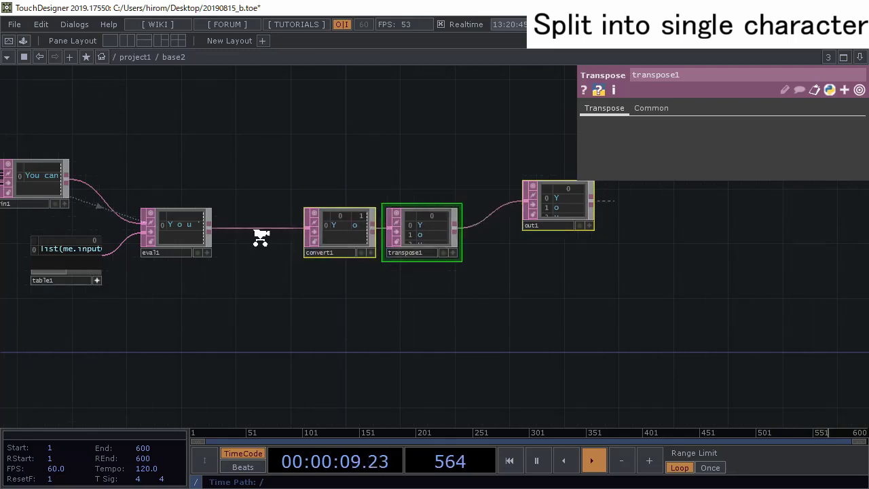
- Insert a Substitute DAT between eval1 and convert1 and set its Before string to ' ' (a quoted space)
scroll(261, 238, "up", 3)
right_click(262, 221)
left_click(272, 203)
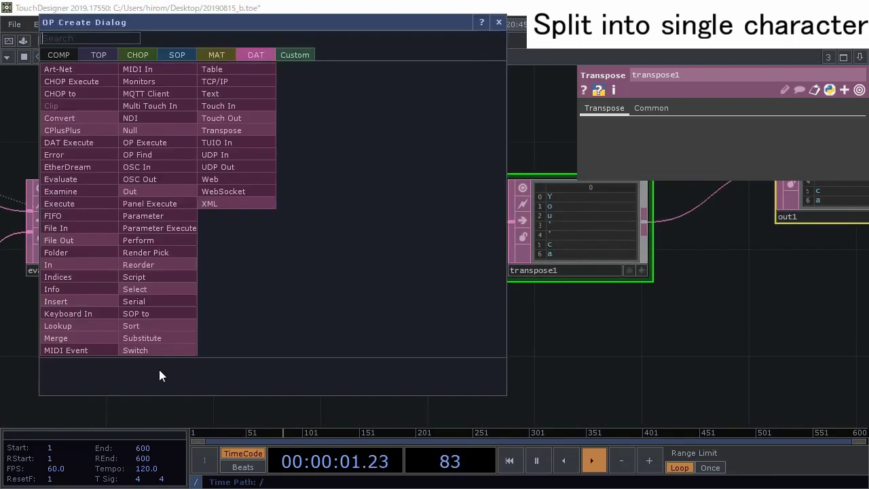
left_click(147, 346)
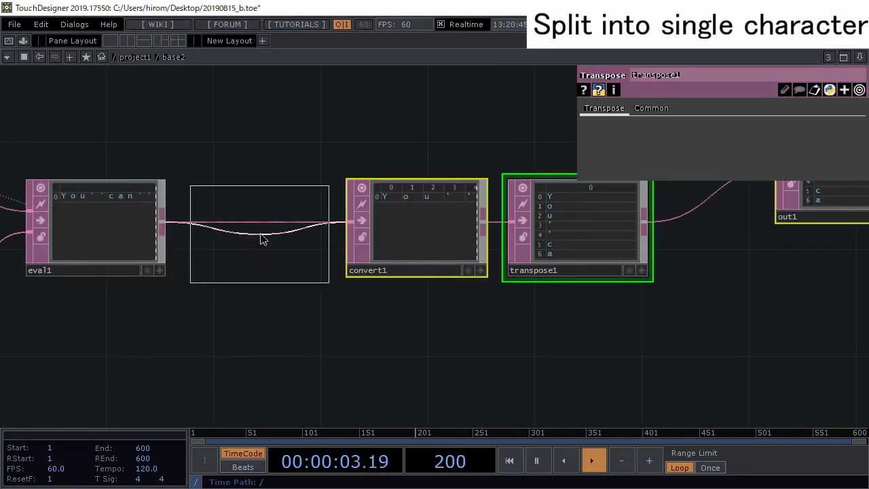
left_click(263, 239)
left_click(716, 125)
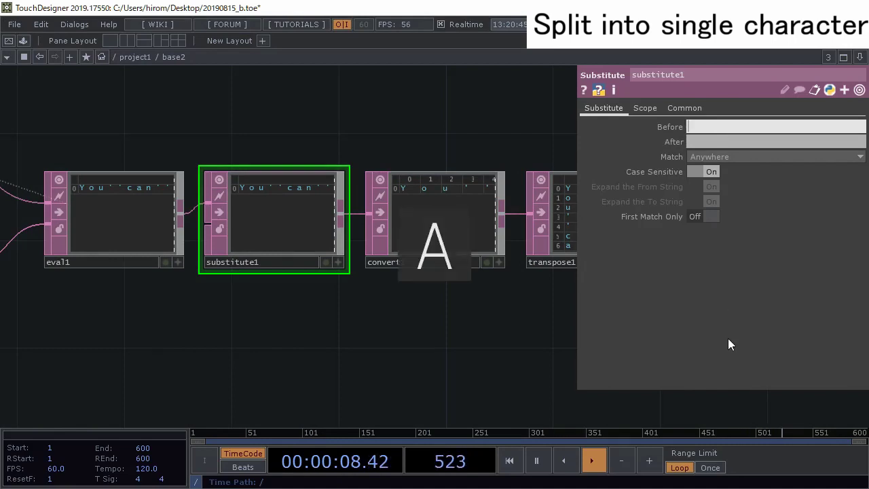
type("'")
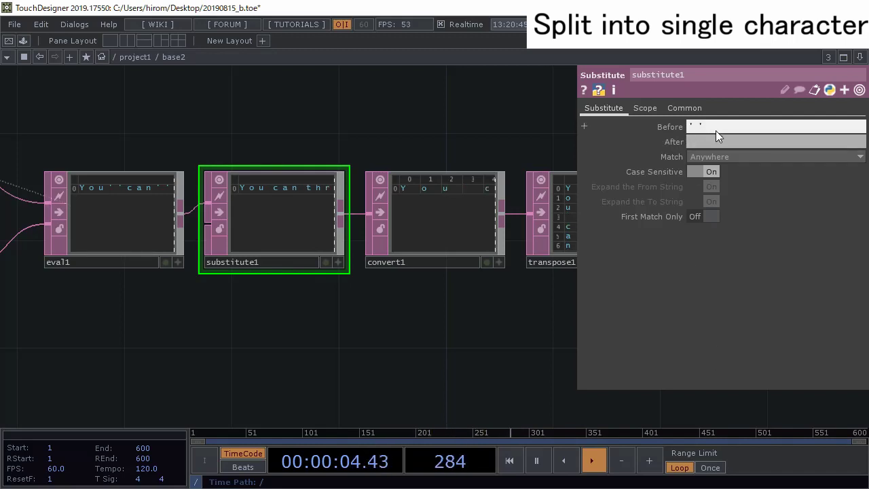
- Examine how the spaces between words come out in convert1 and transpose1, and return from base2 to the parent network
left_click_drag(345, 272, 301, 297)
key("ctrl+z")
scroll(422, 221, "up", 3)
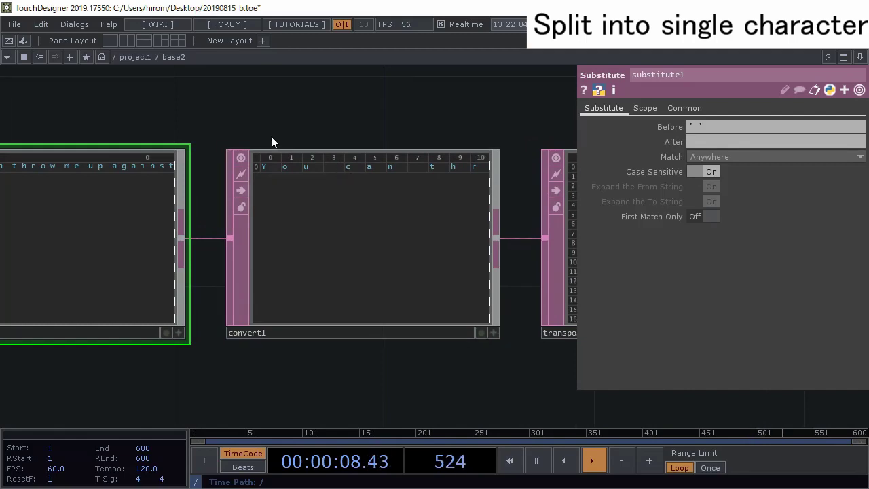
left_click_drag(274, 136, 354, 173)
left_click_drag(378, 145, 294, 127)
scroll(371, 183, "up", 2)
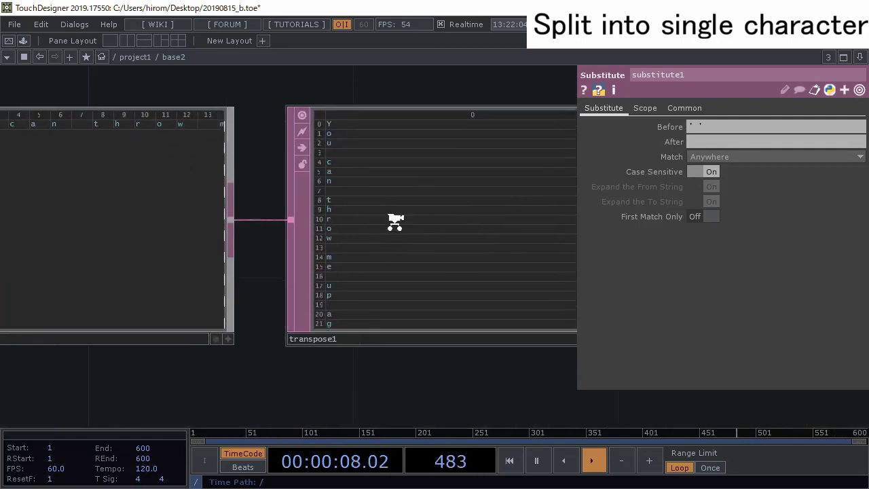
scroll(393, 218, "down", 6)
scroll(396, 216, "down", 3)
key("p")
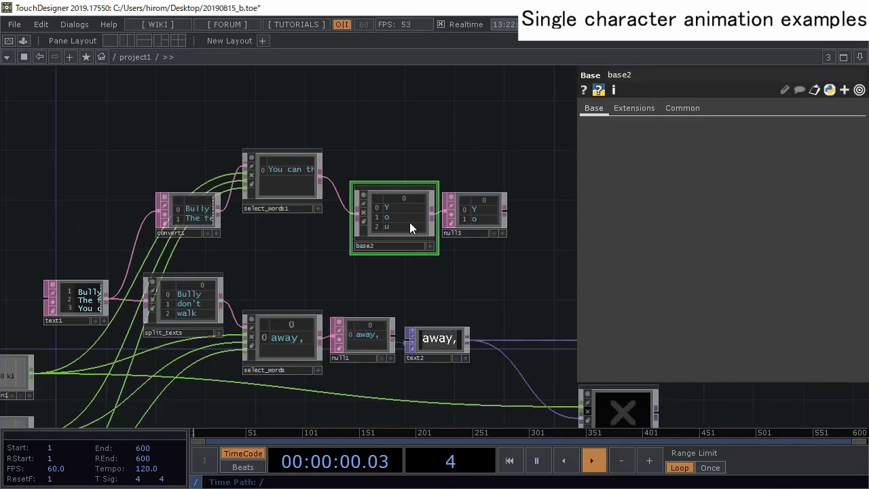
- Duplicate the text2 Text TOP and place the copy near null3
left_click_drag(531, 231, 252, 266)
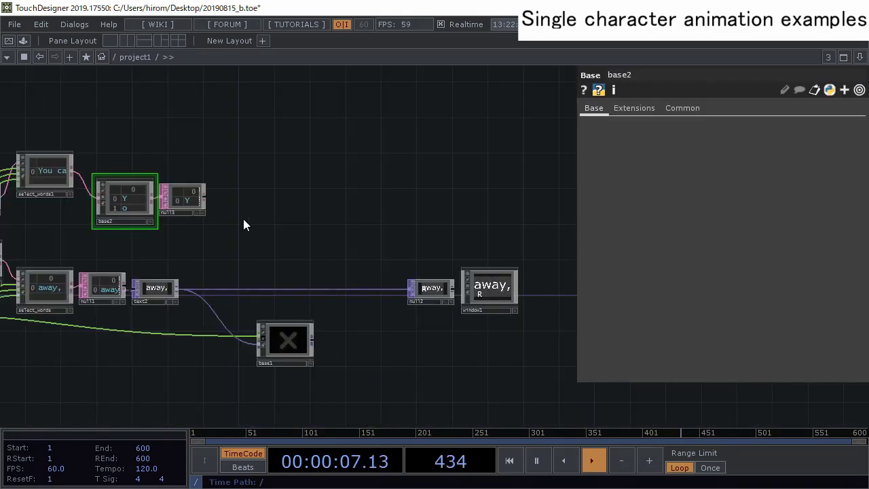
left_click(165, 285)
key("ctrl+c")
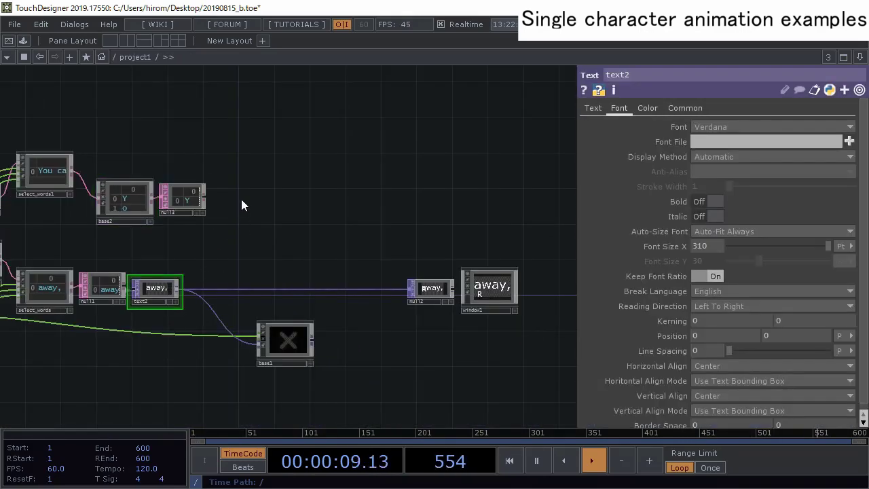
key("ctrl+v")
scroll(225, 191, "up", 2)
left_click(224, 191)
scroll(224, 191, "up", 2)
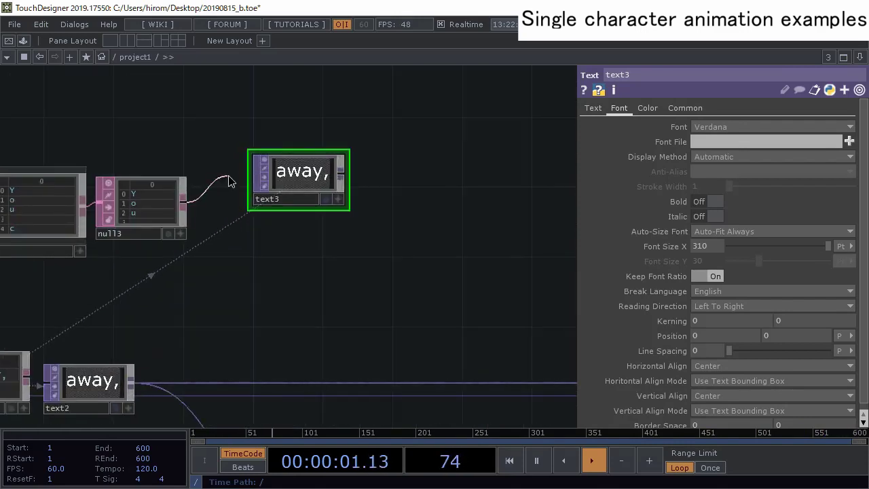
- Make null3 the text source of text3 and position text3 beside it
left_click_drag(228, 177, 224, 180)
left_click_drag(169, 198, 242, 200)
scroll(249, 202, "up", 3)
scroll(258, 203, "down", 3)
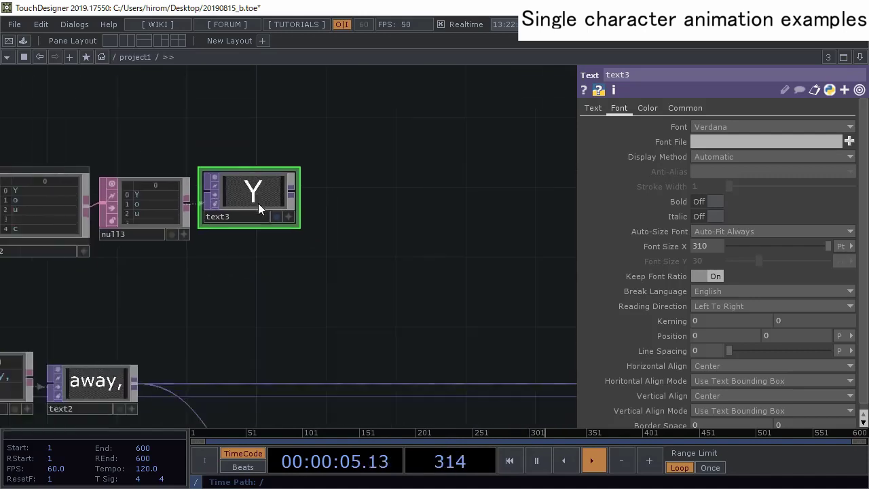
- Add the CharFlip component from the palette's 29thText folder under My Components, and close the palette
left_click(83, 25)
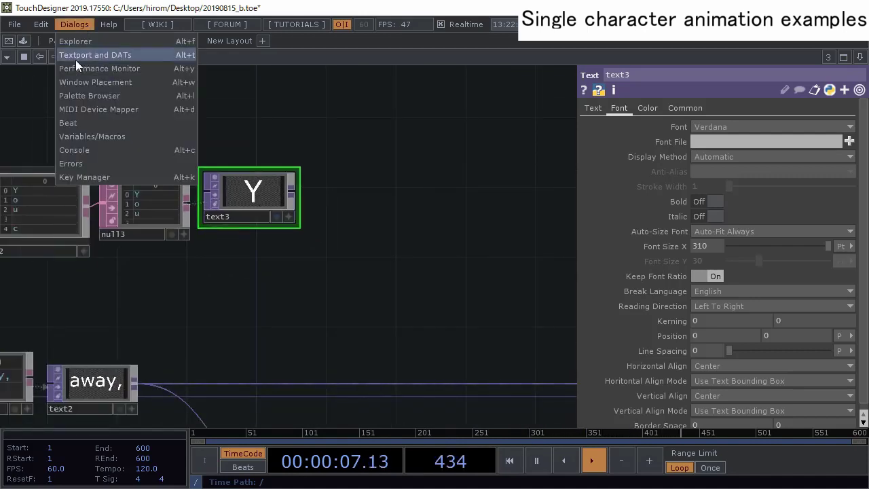
left_click(79, 94)
scroll(397, 154, "down", 1)
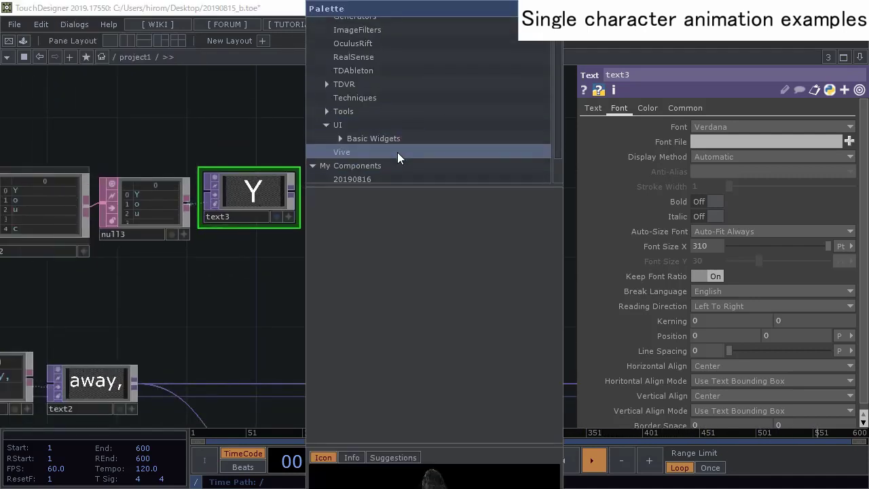
left_click(397, 157)
scroll(397, 151, "down", 1)
left_click(386, 163)
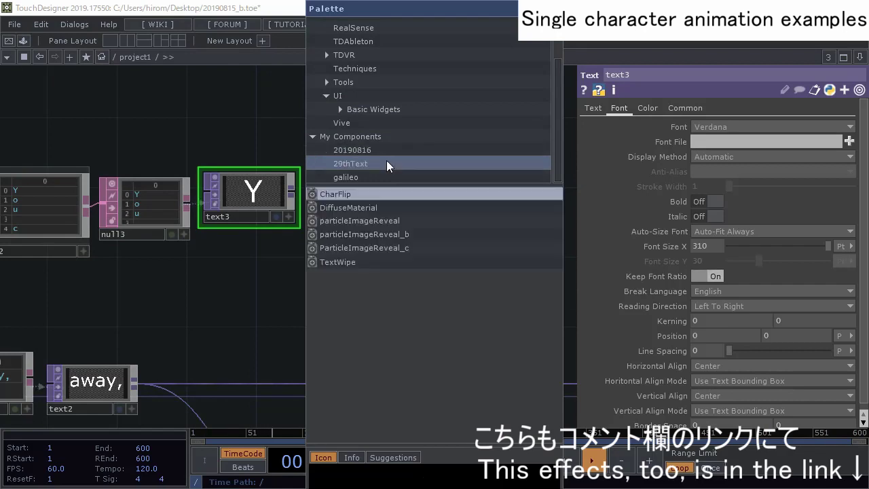
left_click_drag(385, 193, 237, 310)
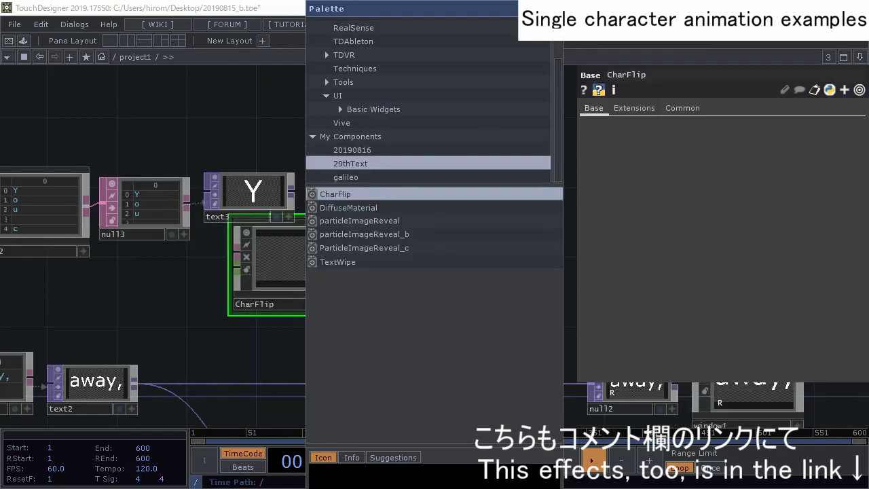
left_click(553, 8)
- Move text3 down, connect null3 to CharFlip's first input, and place CharFlip beside null3
left_click_drag(299, 267, 409, 196)
left_click_drag(248, 196, 266, 266)
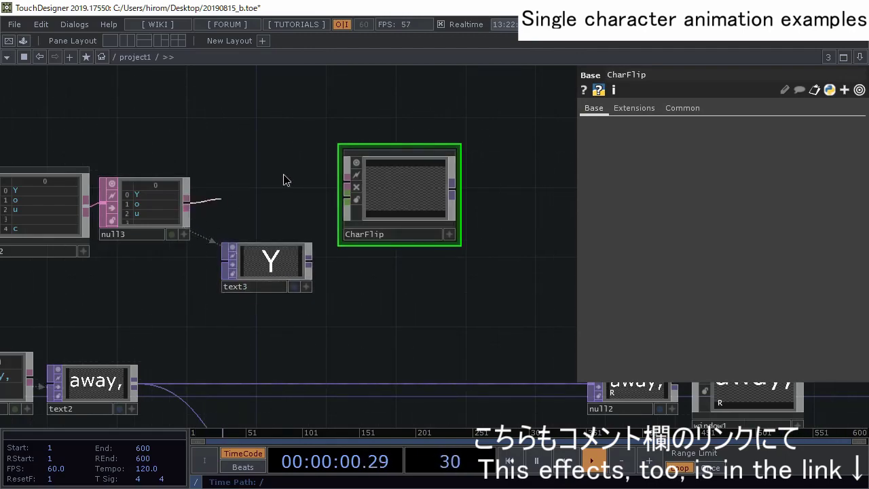
left_click_drag(384, 176, 264, 170)
scroll(286, 169, "up", 2)
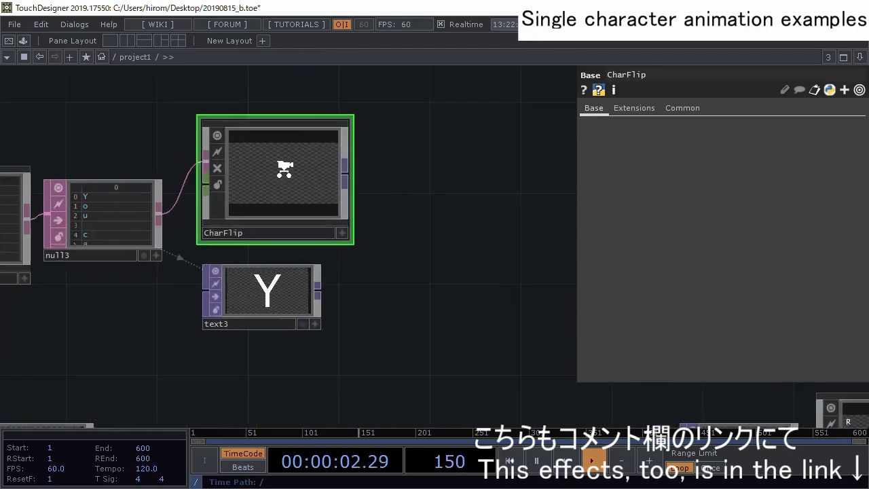
- Add a Keyboard In CHOP wired to CharFlip's second input and set its First Key to 4
scroll(271, 219, "down", 4)
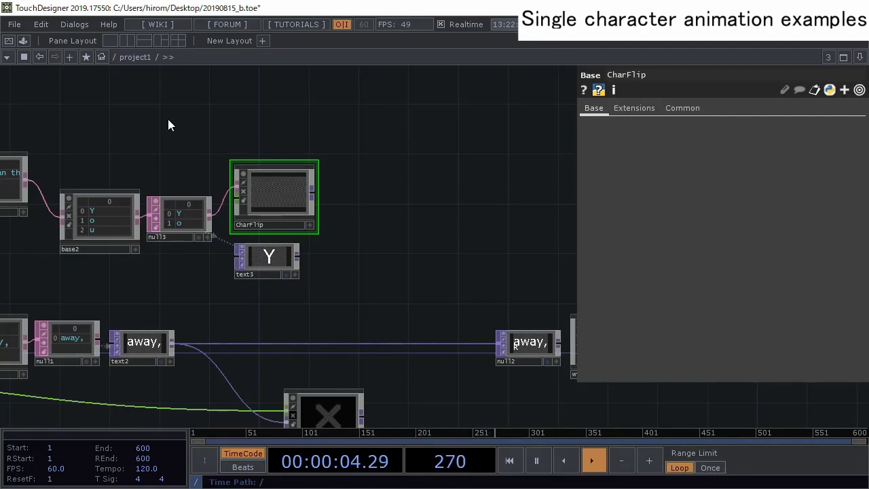
key("Tab")
left_click(96, 42)
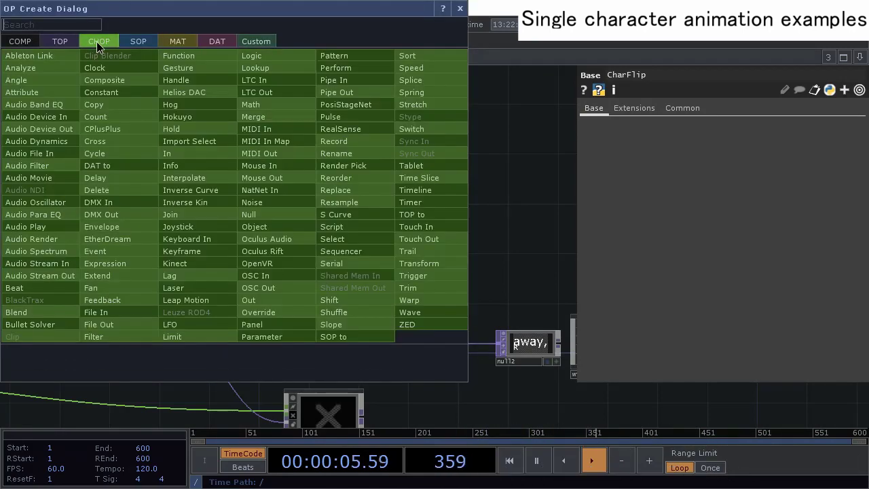
left_click(197, 239)
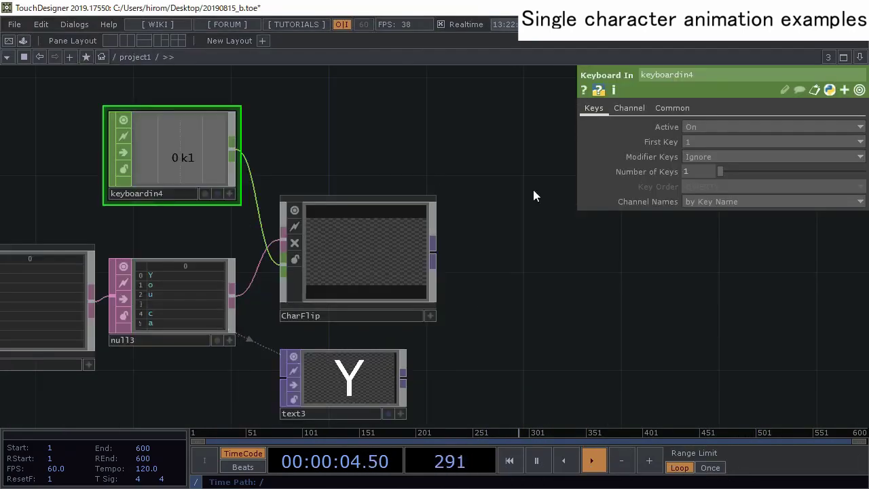
left_click(712, 142)
left_click(690, 201)
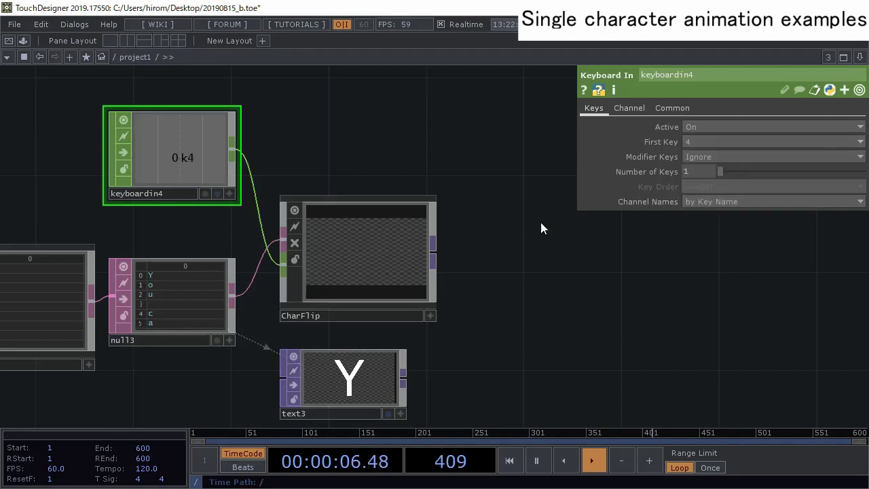
- Trigger CharFlip repeatedly through its assigned keyboard input 4 and watch the text line's characters flip in one by one
scroll(388, 244, "up", 5)
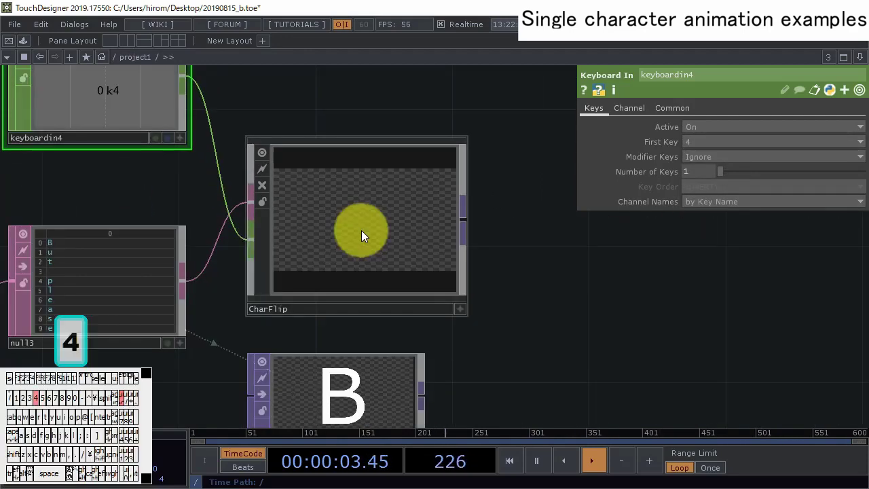
key("4")
key("4")
key("4")
key("4")
key("4")
key("4")
key("4")
key("4")
key("4")
key("4")
scroll(372, 219, "up", 4)
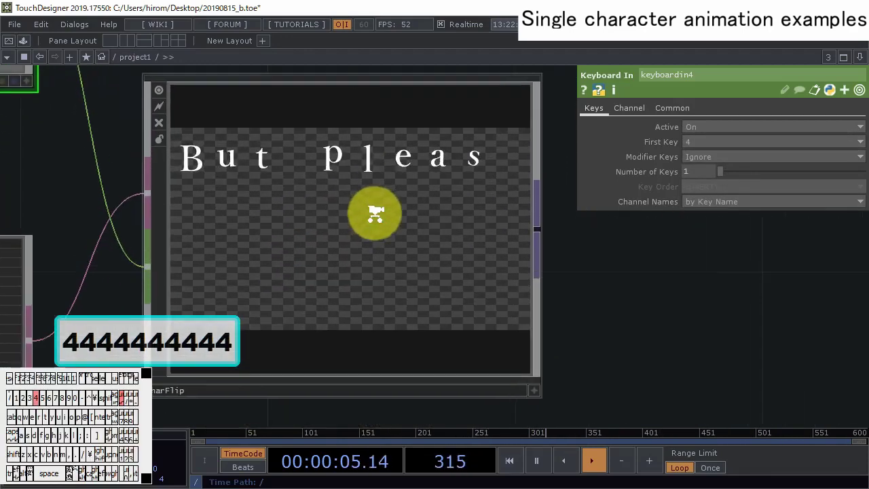
key("4")
key("4")
key("4")
key("4")
key("4")
key("4")
key("4")
key("4")
key("4")
key("4")
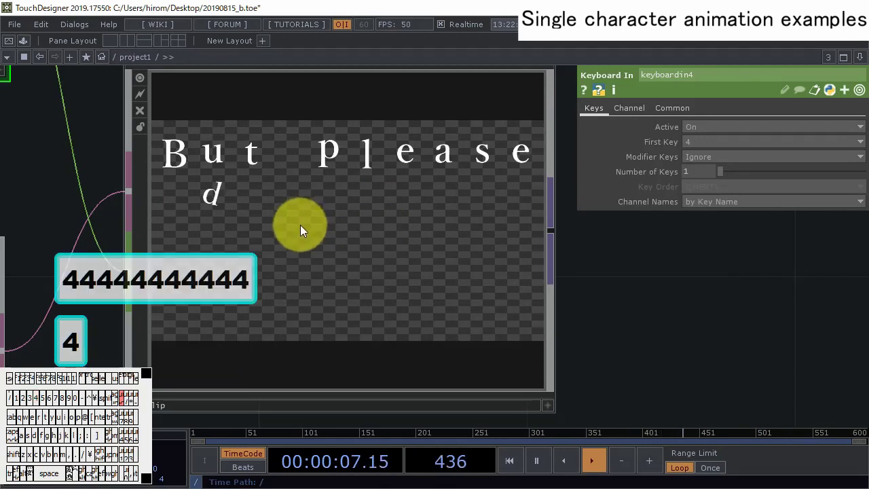
key("4")
key("4")
key("4")
key("4")
key("4")
key("4")
key("4")
key("4")
key("4")
key("4")
key("4")
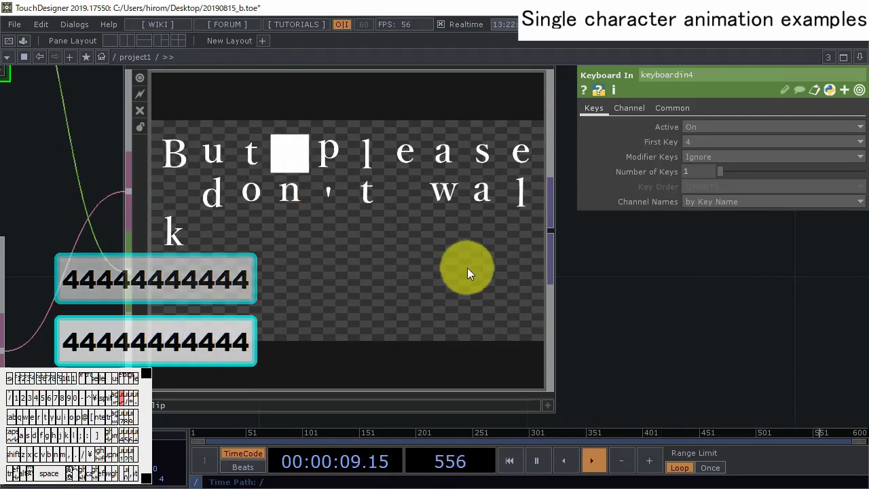
key("4")
key("4")
key("4")
key("4")
key("4")
key("4")
key("4")
key("4")
key("4")
key("4")
key("4")
key("4")
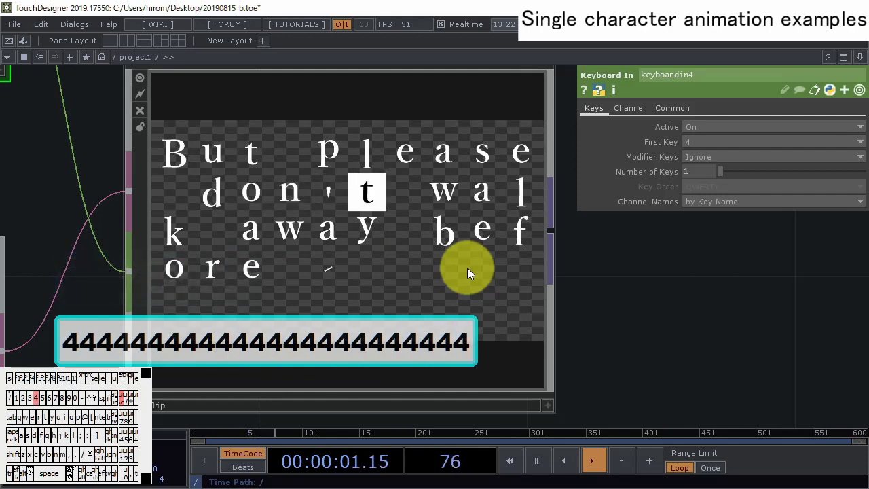
left_click(469, 278)
scroll(427, 242, "down", 3)
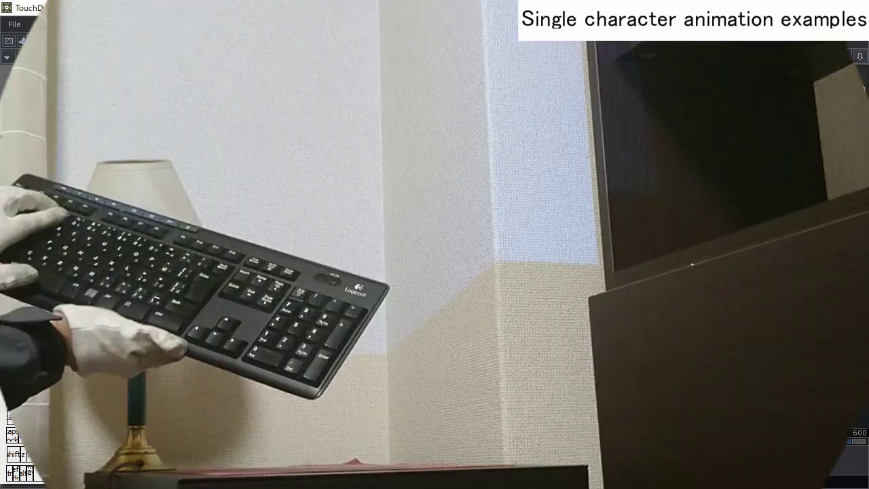